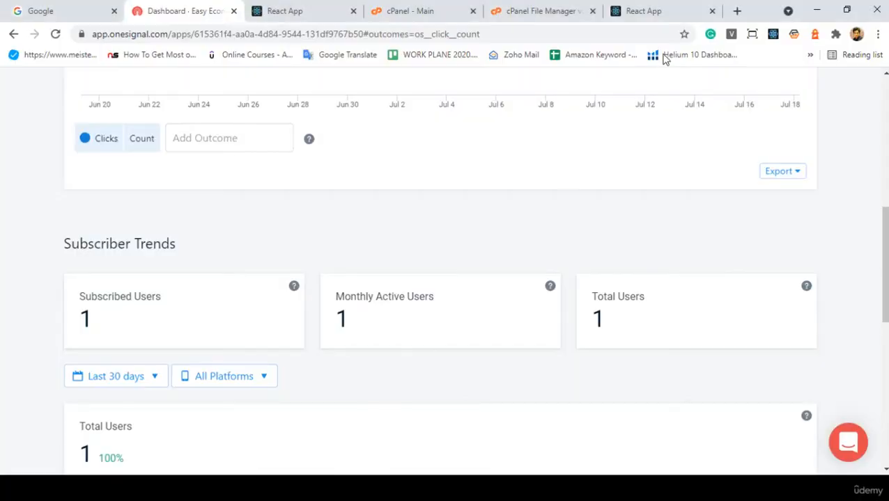
Reload homephilia.com, check its hosting files in cPanel File Manager, and return to the OneSignal dashboard
{"action": "left_click", "coordinate": [642, 11]}
{"action": "left_click", "coordinate": [55, 34]}
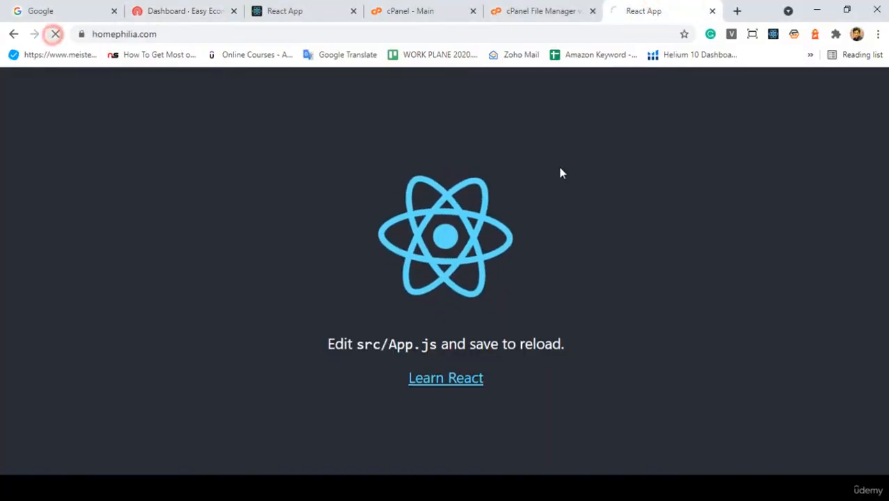
{"action": "left_click", "coordinate": [878, 34]}
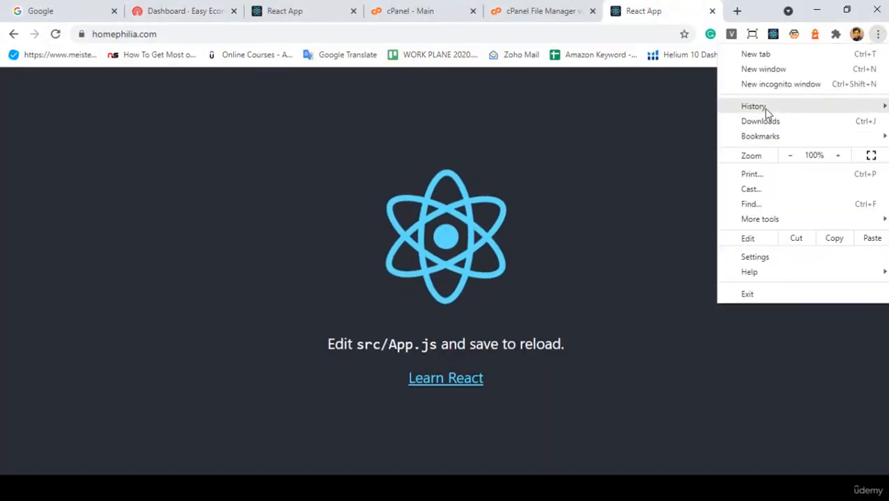
{"action": "left_click", "coordinate": [619, 84]}
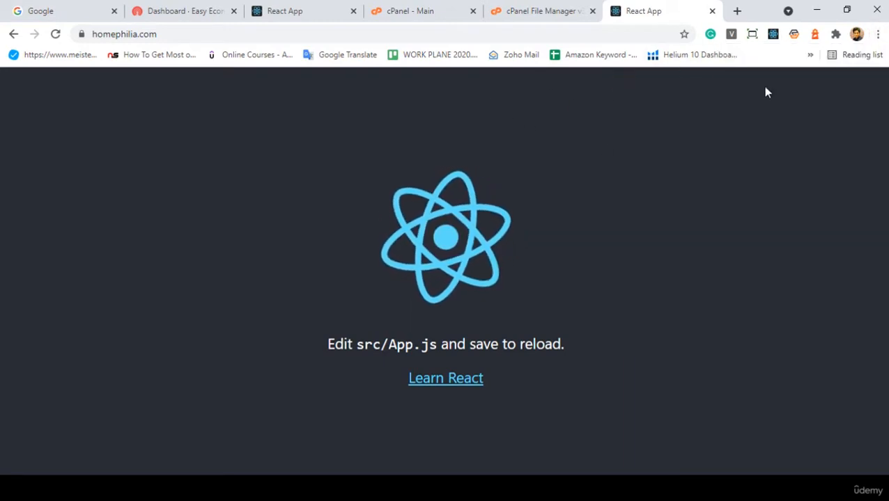
{"action": "left_click", "coordinate": [527, 13]}
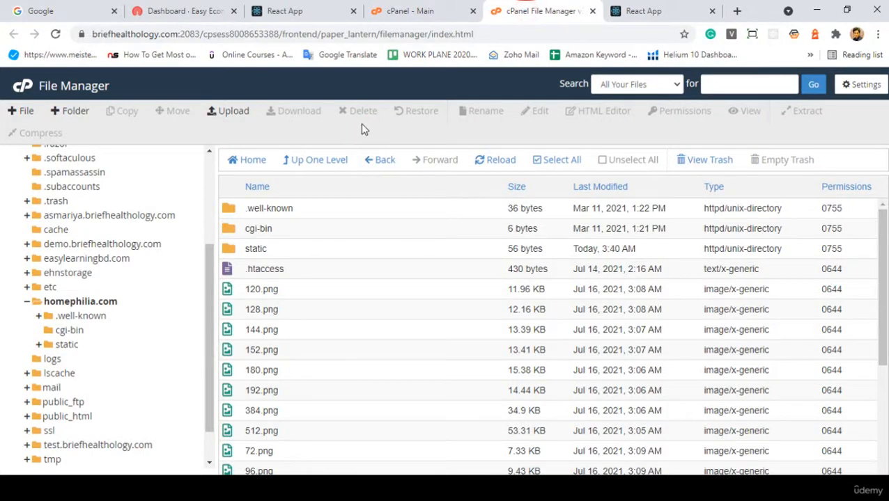
{"action": "left_click", "coordinate": [200, 11]}
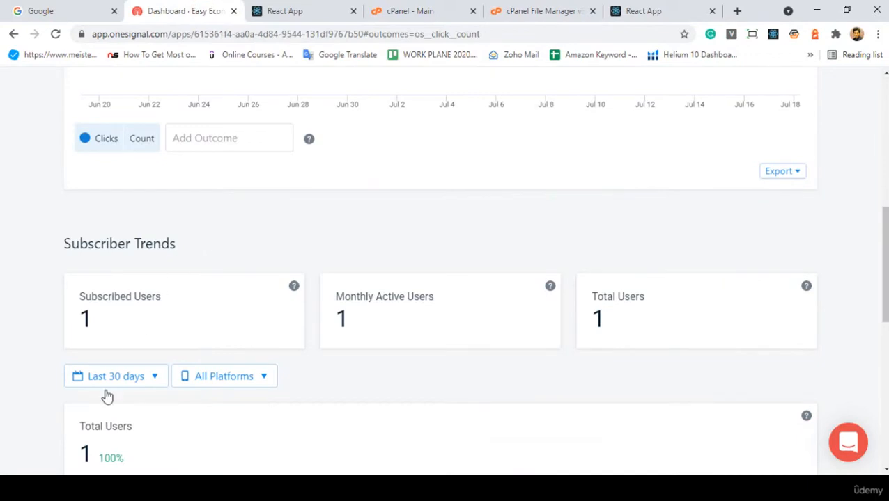
Launch Microsoft Edge, copy the homephilia.com address from Chrome, and load the site in Edge
{"action": "key", "text": "super"}
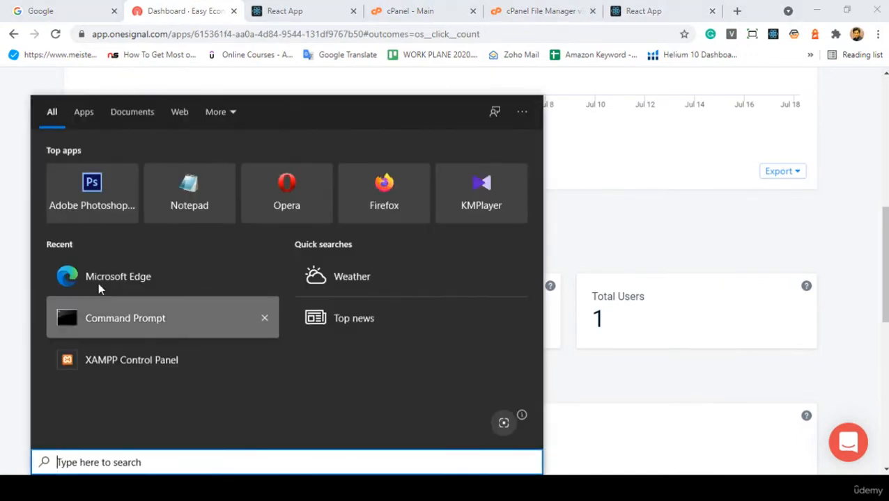
{"action": "left_click", "coordinate": [118, 284]}
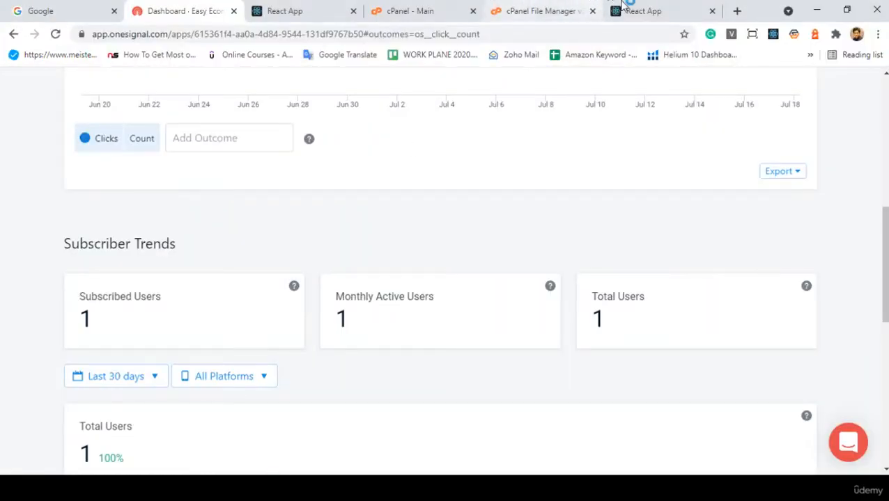
{"action": "left_click", "coordinate": [637, 11]}
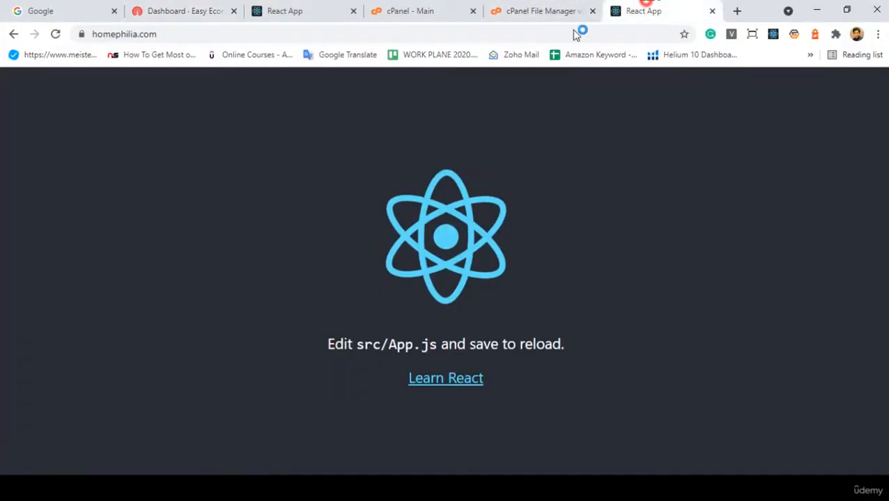
{"action": "left_click", "coordinate": [393, 32]}
{"action": "right_click", "coordinate": [395, 33]}
{"action": "left_click", "coordinate": [443, 106]}
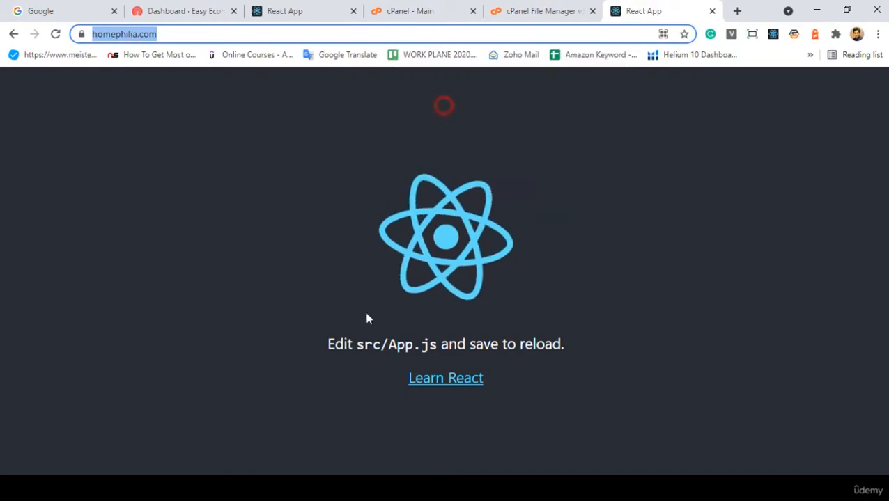
{"action": "left_click", "coordinate": [650, 489]}
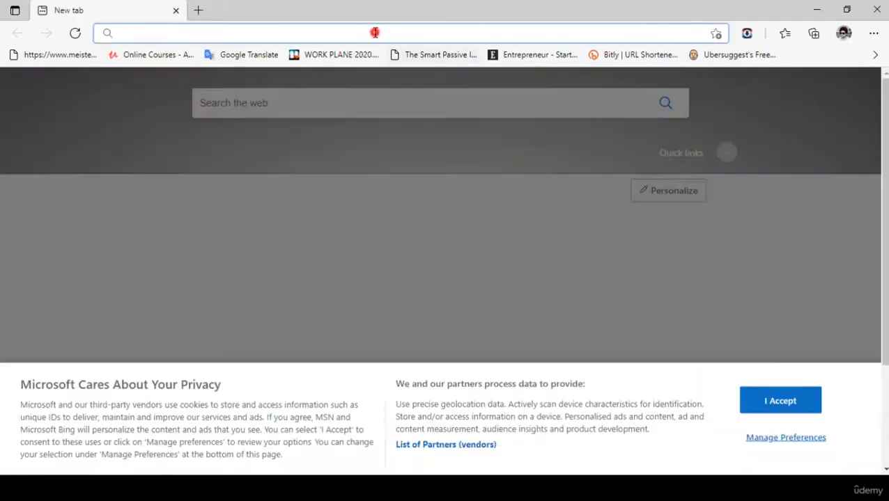
{"action": "right_click", "coordinate": [374, 33]}
{"action": "left_click", "coordinate": [410, 161]}
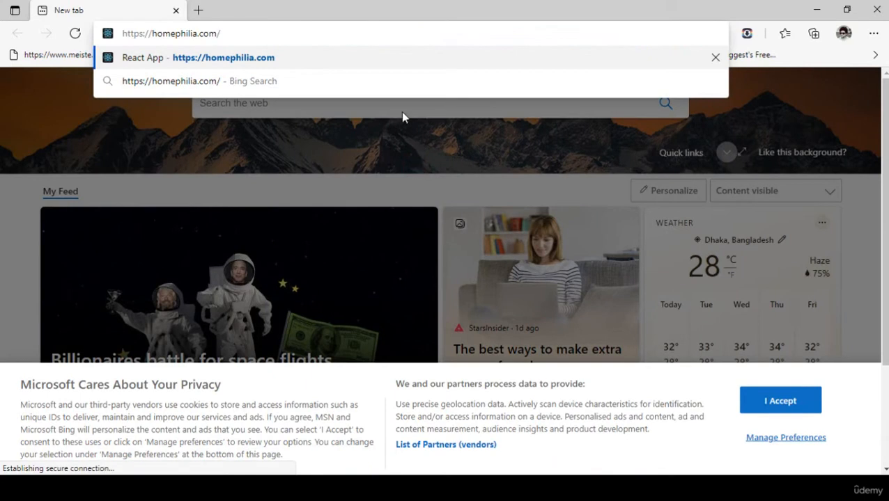
{"action": "left_click", "coordinate": [369, 59]}
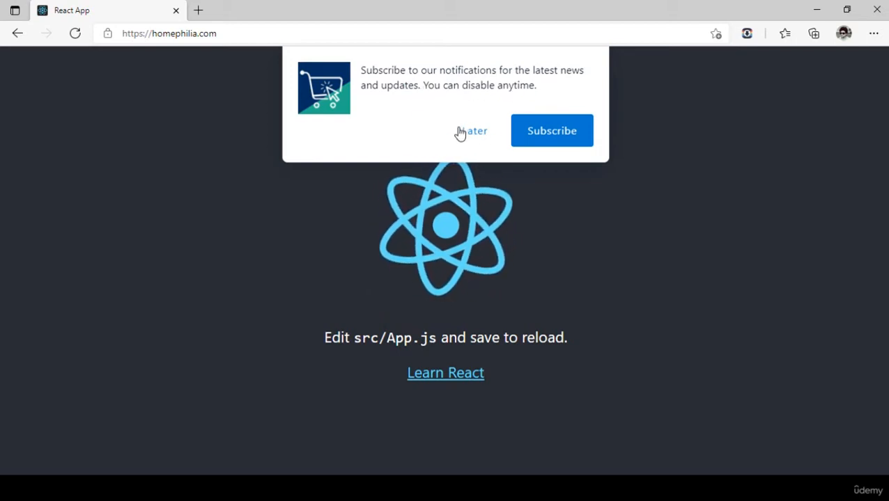
Subscribe to the site's push notifications and allow homephilia.com to show them
{"action": "left_click", "coordinate": [529, 135]}
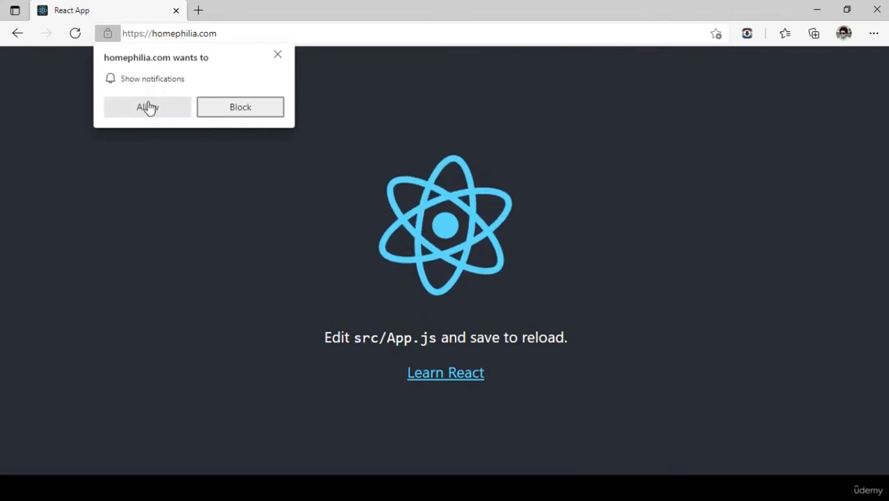
{"action": "left_click", "coordinate": [147, 110]}
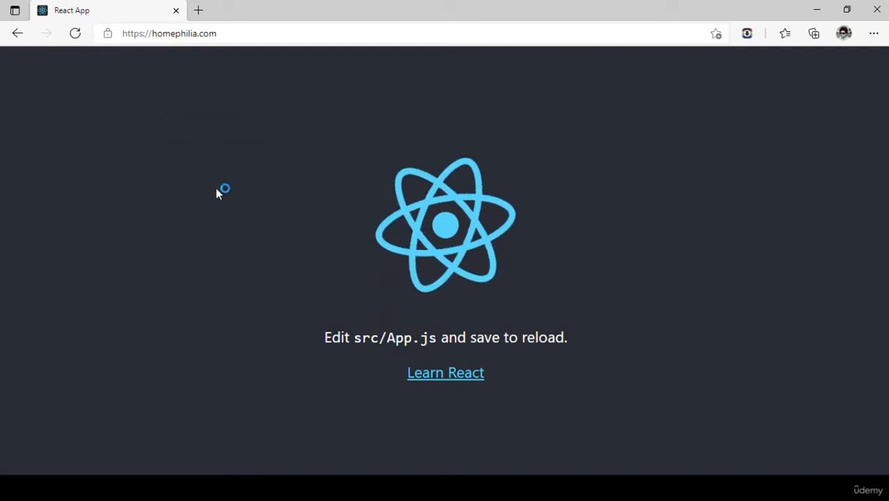
Return to the OneSignal dashboard in Chrome, reload it to check the Subscriber Trends, and dismiss the desktop notification
{"action": "left_click", "coordinate": [273, 488]}
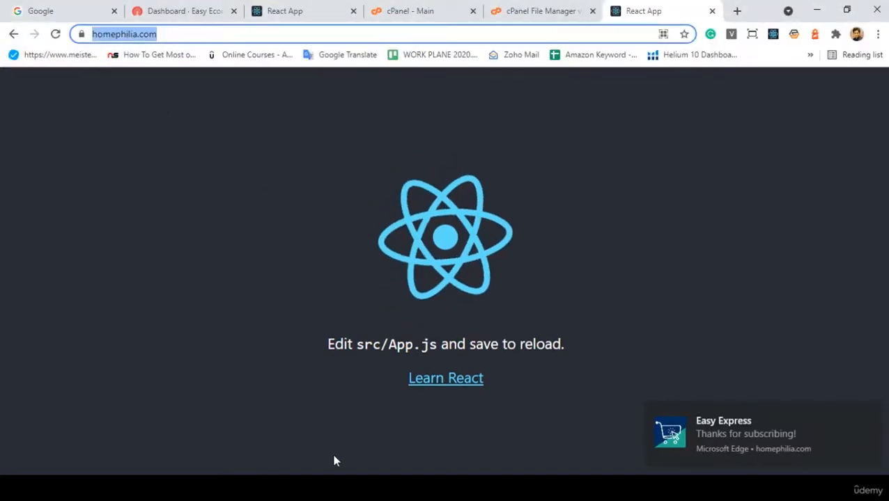
{"action": "left_click", "coordinate": [480, 488]}
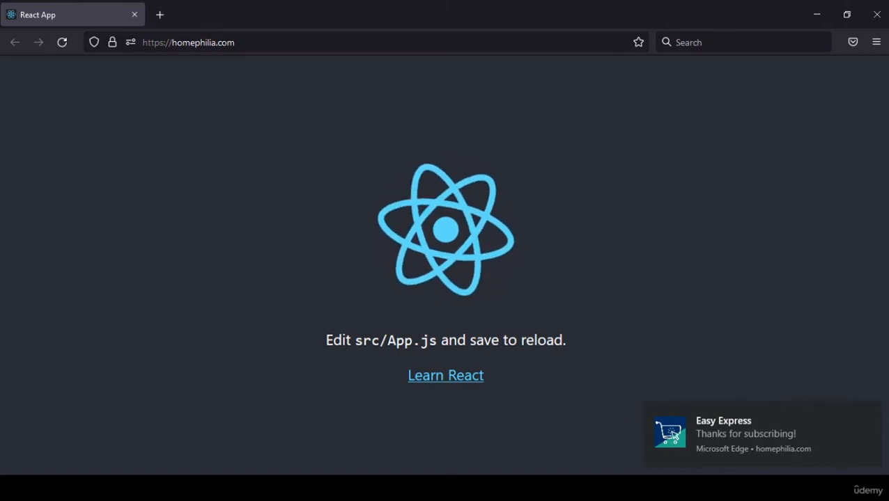
{"action": "left_click", "coordinate": [286, 489]}
{"action": "left_click", "coordinate": [196, 7]}
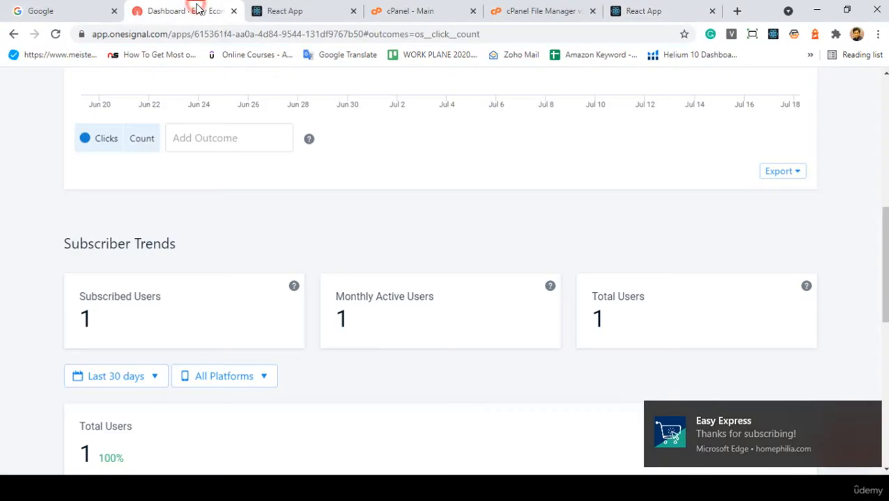
{"action": "left_click", "coordinate": [55, 34]}
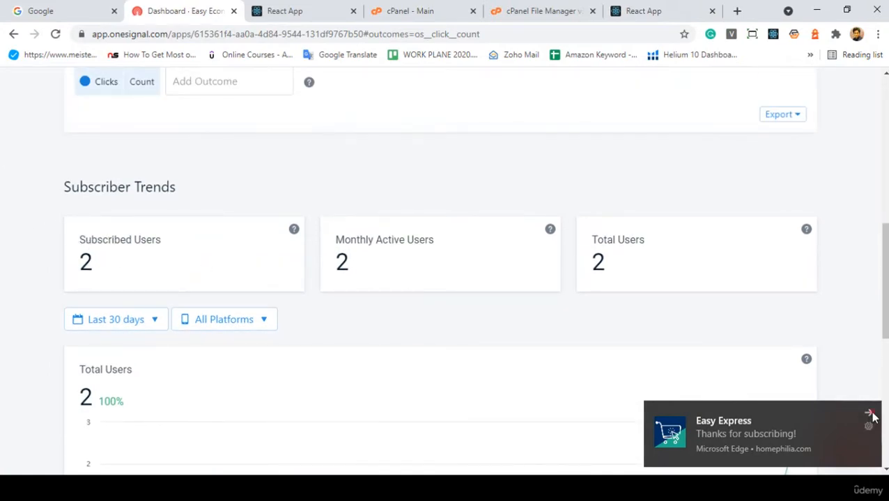
{"action": "left_click", "coordinate": [870, 414]}
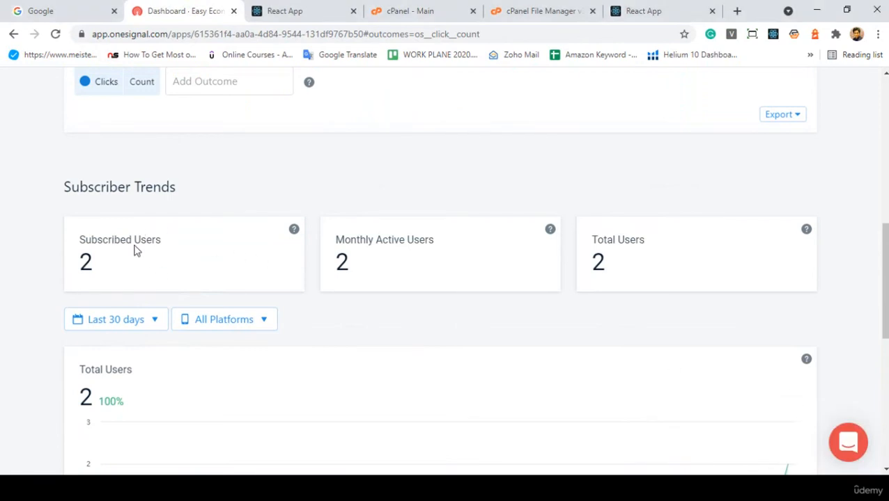
Switch to the phone's AnyDesk session and examine homephilia.com's notification permission request and the mobile browser's menu options
{"action": "key", "text": "alt+Tab"}
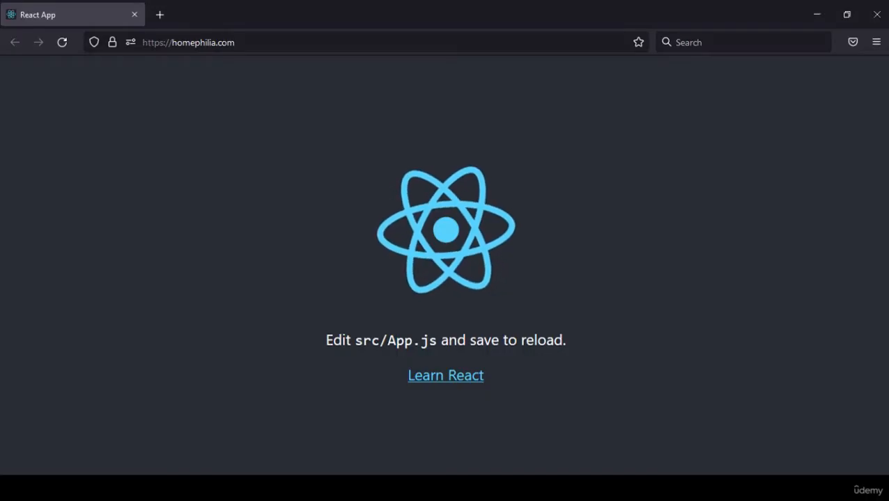
{"action": "key", "text": "alt+Tab"}
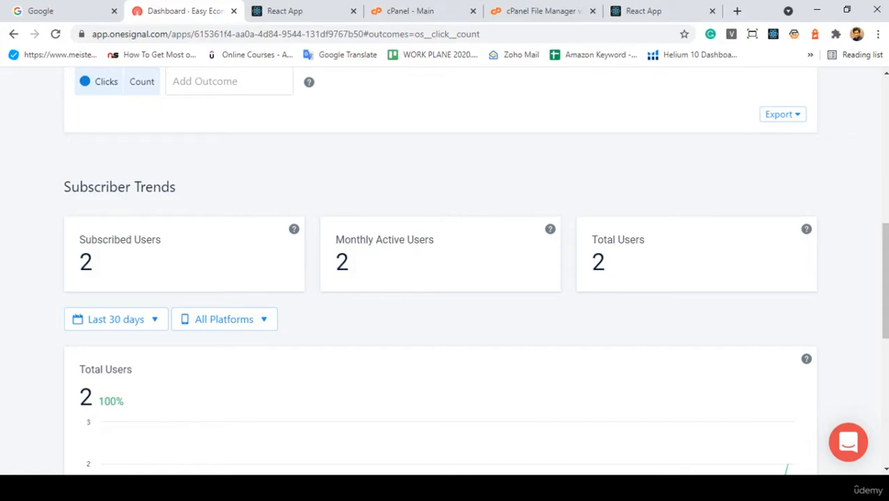
{"action": "key", "text": "alt+Tab"}
{"action": "key", "text": "alt+Tab"}
{"action": "key", "text": "alt+Tab"}
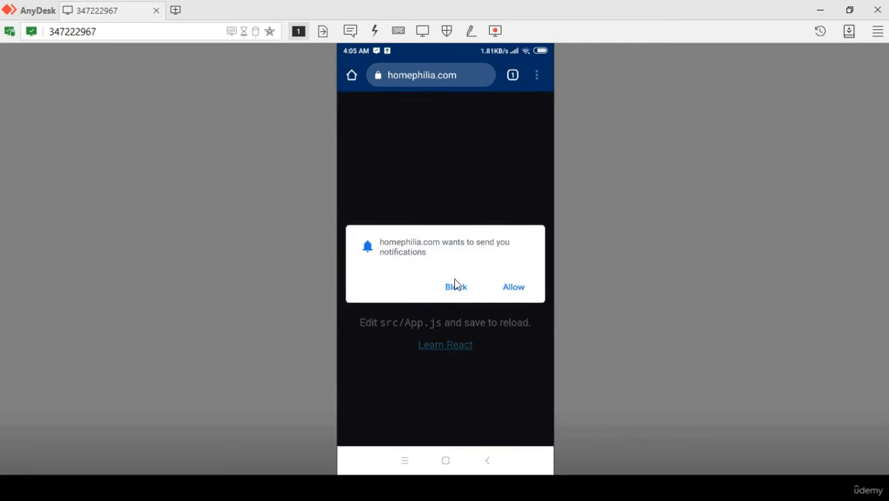
{"action": "left_click", "coordinate": [455, 286]}
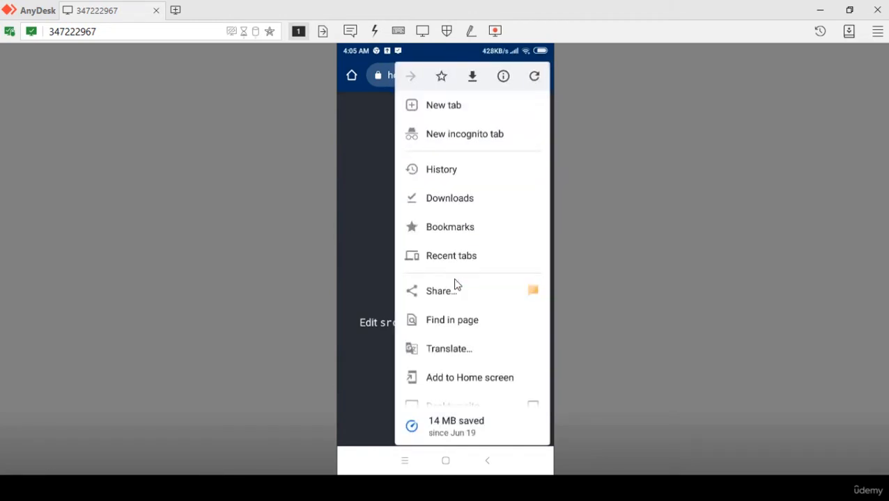
{"action": "scroll", "coordinate": [457, 284], "scroll_direction": "down", "scroll_amount": 1}
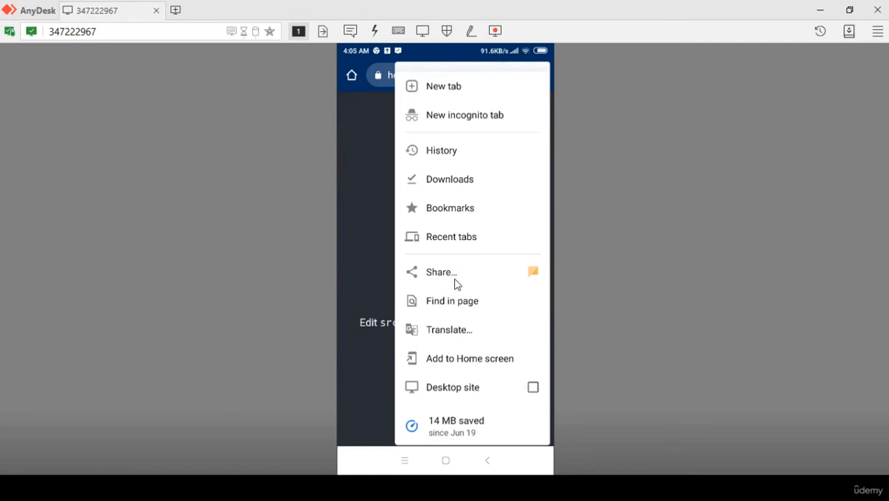
{"action": "left_click", "coordinate": [456, 284]}
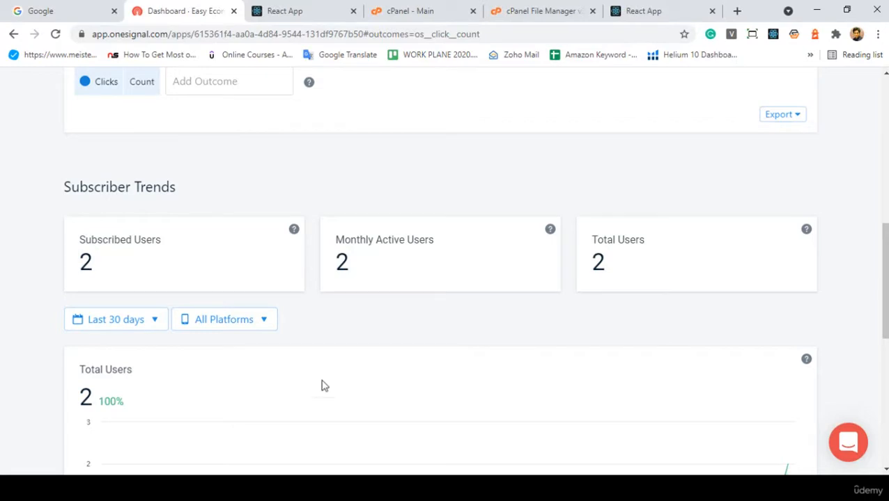
Look over the OneSignal dashboard and select the Easy Ecommerce app
{"action": "scroll", "coordinate": [327, 278], "scroll_direction": "up", "scroll_amount": 8}
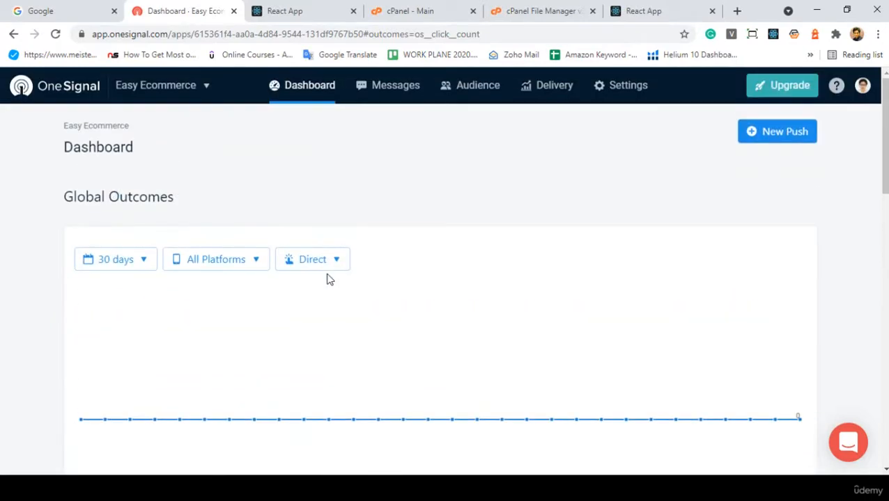
{"action": "scroll", "coordinate": [310, 185], "scroll_direction": "down", "scroll_amount": 2}
{"action": "scroll", "coordinate": [311, 183], "scroll_direction": "up", "scroll_amount": 2}
{"action": "left_click", "coordinate": [171, 89]}
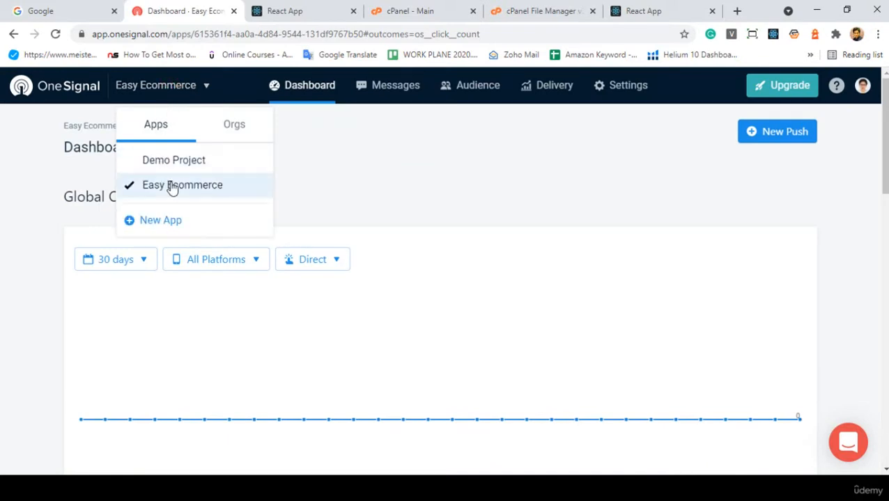
{"action": "left_click", "coordinate": [171, 185]}
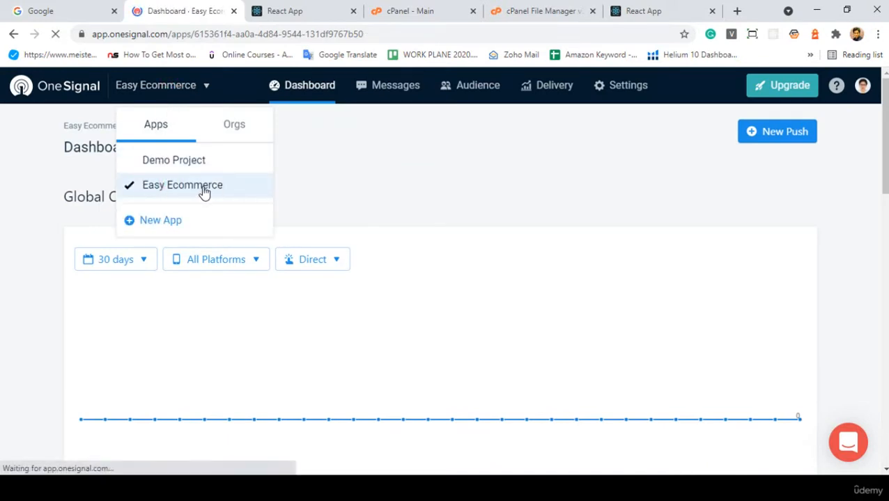
Open the Easy Ecommerce app's settings and its All Browsers web push configuration
{"action": "left_click", "coordinate": [619, 91]}
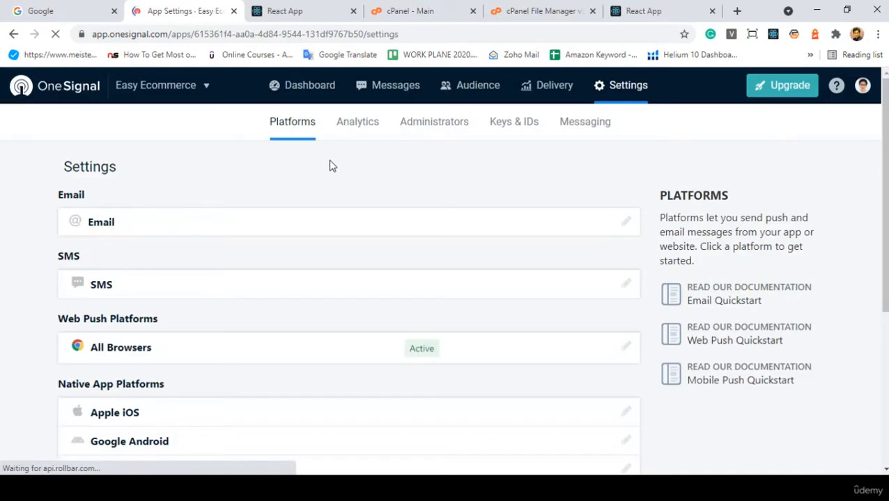
{"action": "scroll", "coordinate": [331, 165], "scroll_direction": "down", "scroll_amount": 3}
{"action": "scroll", "coordinate": [332, 166], "scroll_direction": "up", "scroll_amount": 1}
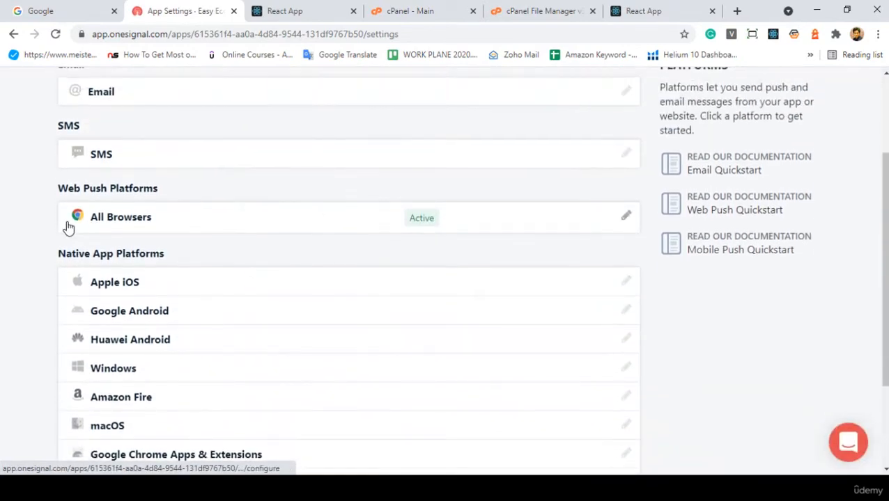
{"action": "left_click", "coordinate": [131, 223]}
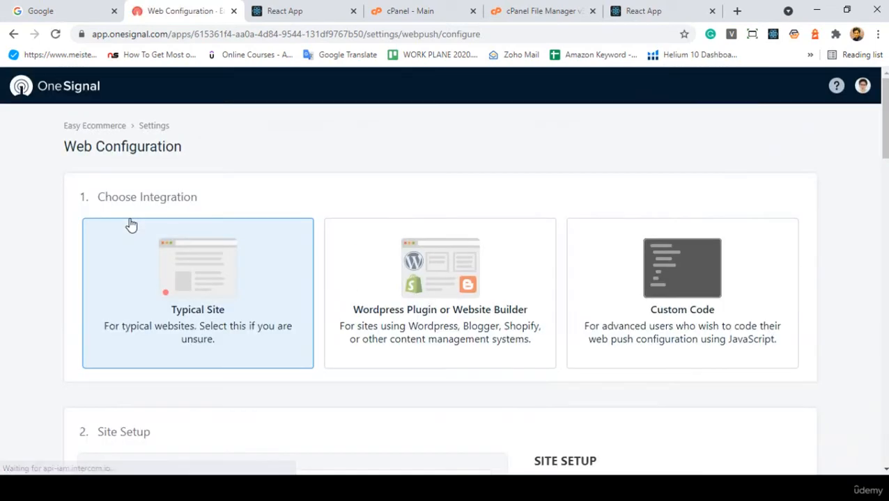
Review the Site Setup and the actions offered for the Push Slide Prompt under Permission Prompt Setup
{"action": "scroll", "coordinate": [130, 224], "scroll_direction": "down", "scroll_amount": 5}
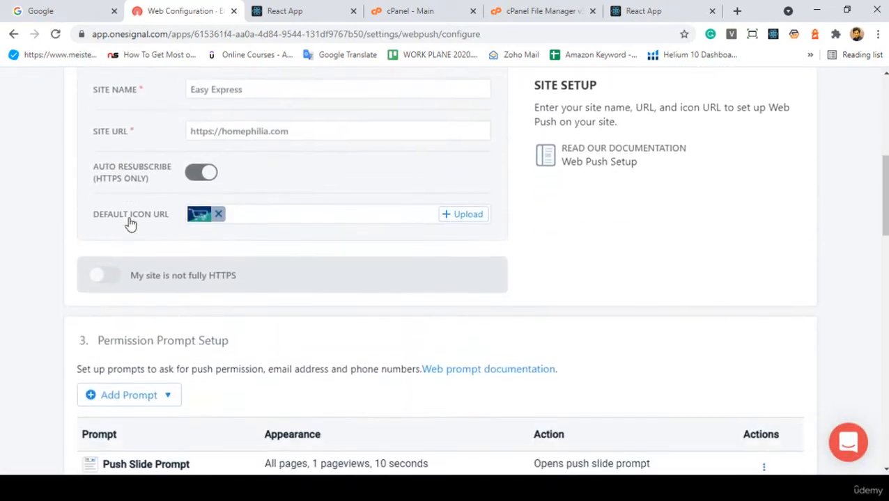
{"action": "scroll", "coordinate": [133, 219], "scroll_direction": "down", "scroll_amount": 2}
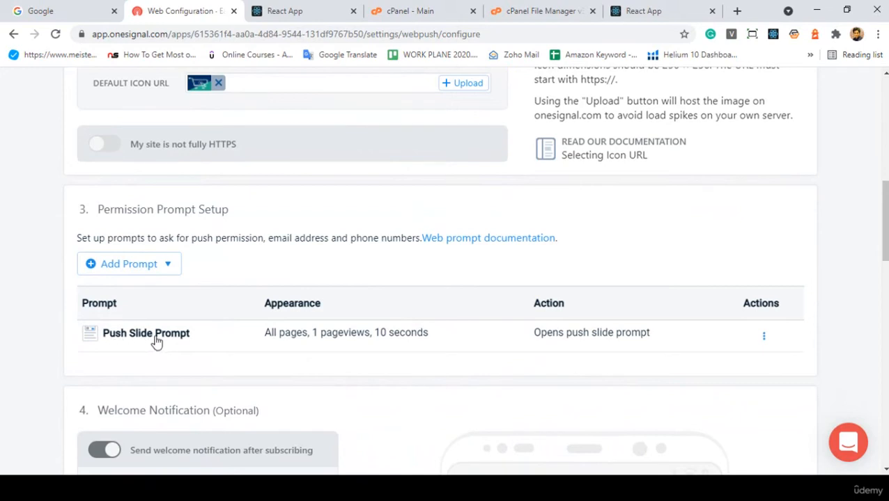
{"action": "left_click", "coordinate": [764, 338]}
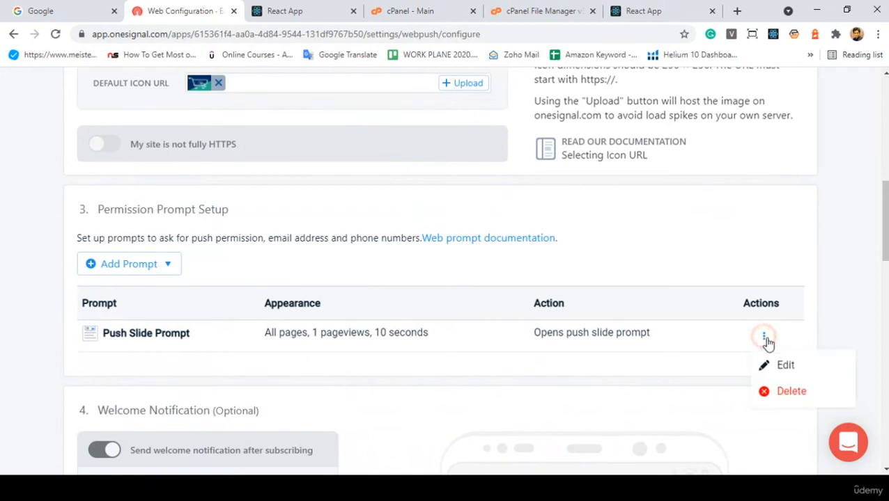
{"action": "left_click", "coordinate": [711, 248]}
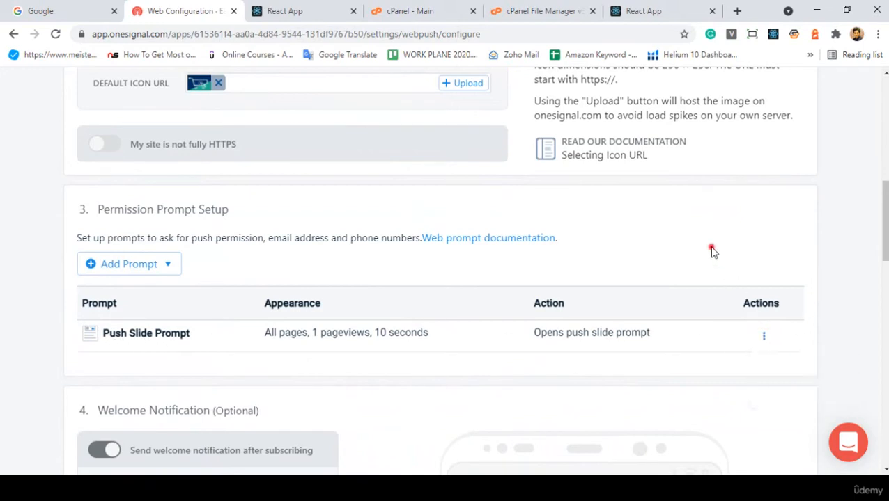
Start adding a push prompt and compare the previews of the Subscription Bell, Custom Link and Native Prompt types
{"action": "left_click", "coordinate": [138, 266]}
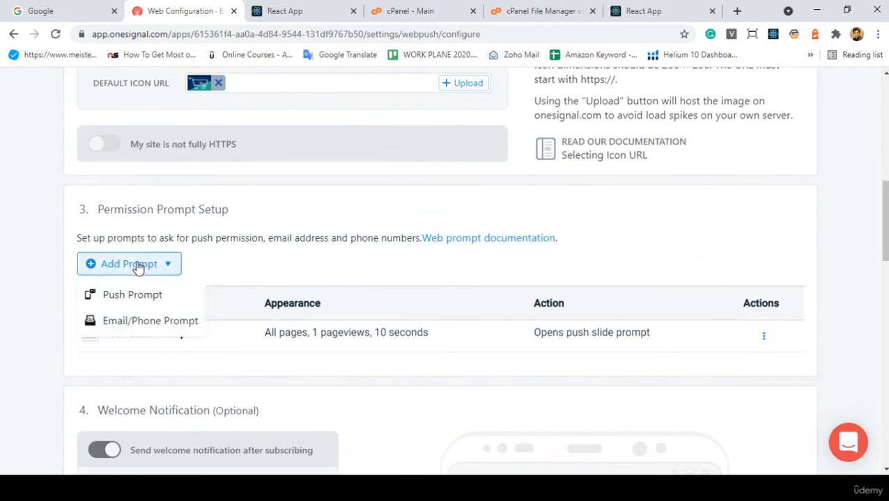
{"action": "left_click", "coordinate": [125, 296]}
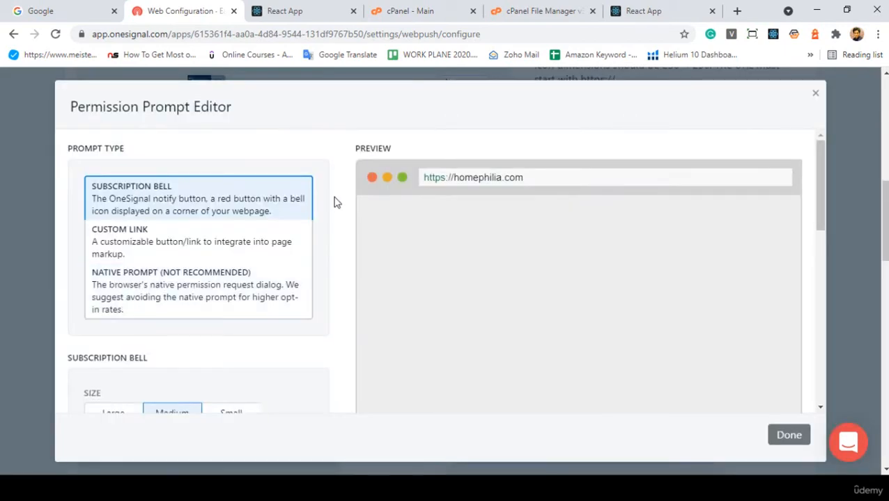
{"action": "left_click", "coordinate": [139, 230]}
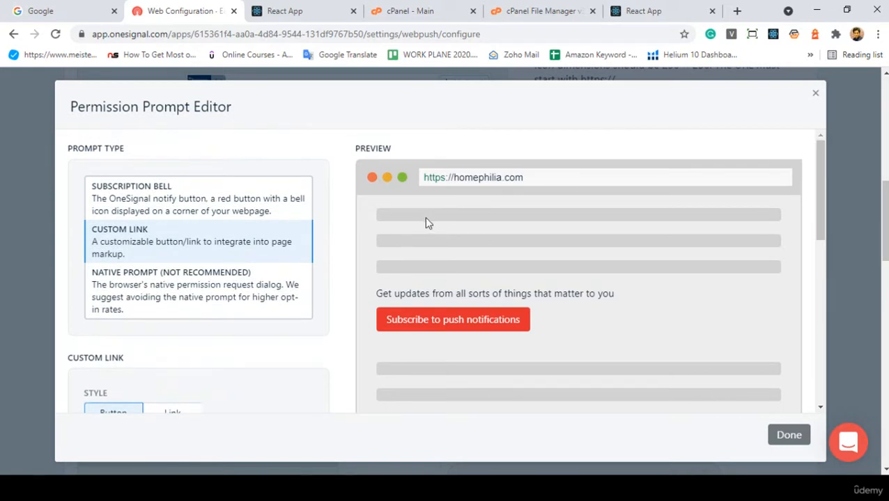
{"action": "left_click", "coordinate": [162, 275]}
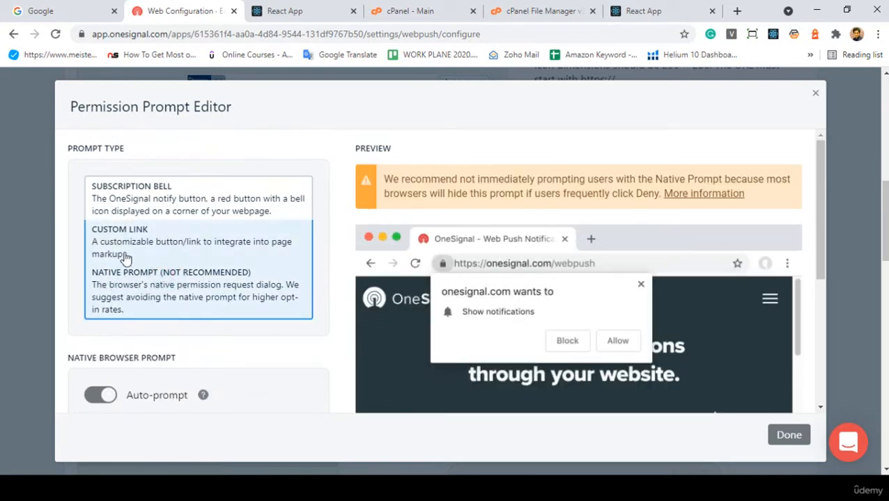
{"action": "left_click", "coordinate": [139, 207]}
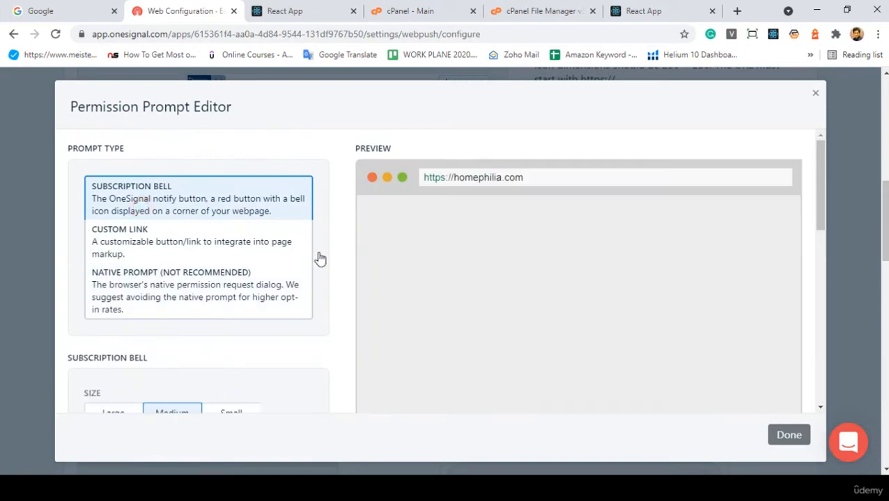
Examine the Subscription Bell's size, location, color, visibility, text and offset options, and leave the editor without adding the prompt
{"action": "scroll", "coordinate": [502, 265], "scroll_direction": "down", "scroll_amount": 3}
{"action": "scroll", "coordinate": [510, 276], "scroll_direction": "up", "scroll_amount": 2}
{"action": "scroll", "coordinate": [369, 264], "scroll_direction": "up", "scroll_amount": 2}
{"action": "scroll", "coordinate": [337, 265], "scroll_direction": "down", "scroll_amount": 2}
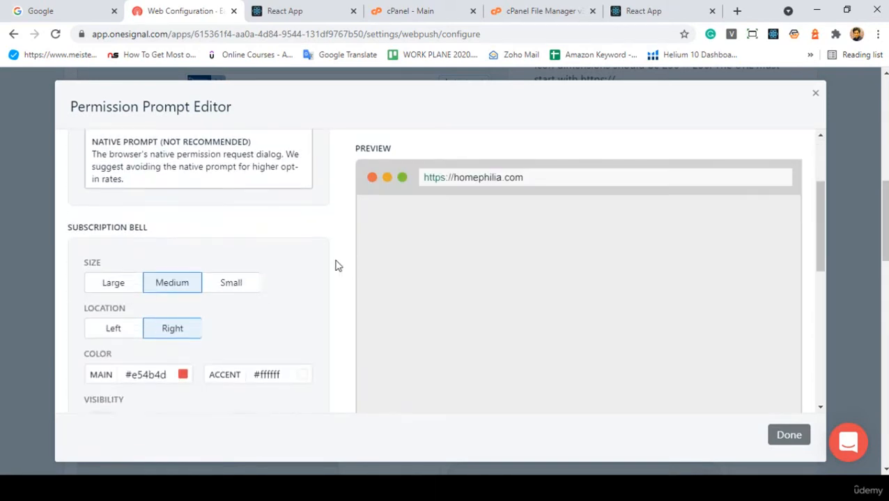
{"action": "scroll", "coordinate": [331, 264], "scroll_direction": "down", "scroll_amount": 1}
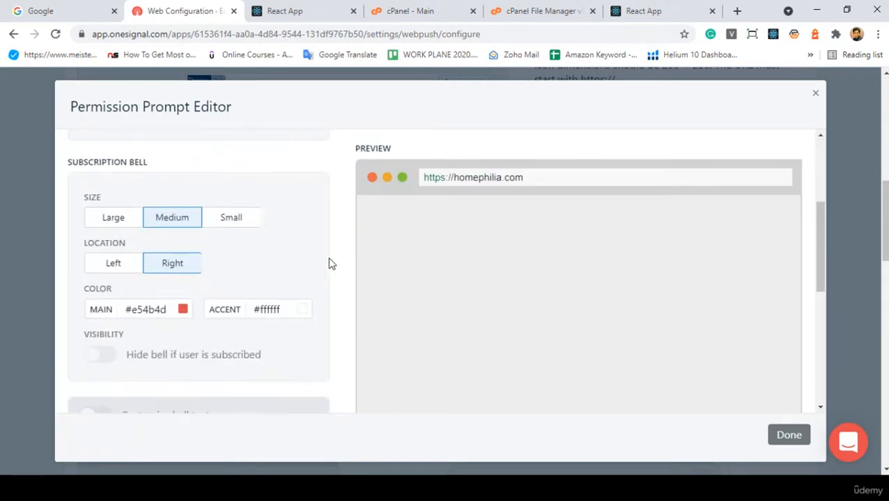
{"action": "scroll", "coordinate": [332, 264], "scroll_direction": "up", "scroll_amount": 1}
{"action": "scroll", "coordinate": [331, 264], "scroll_direction": "down", "scroll_amount": 1}
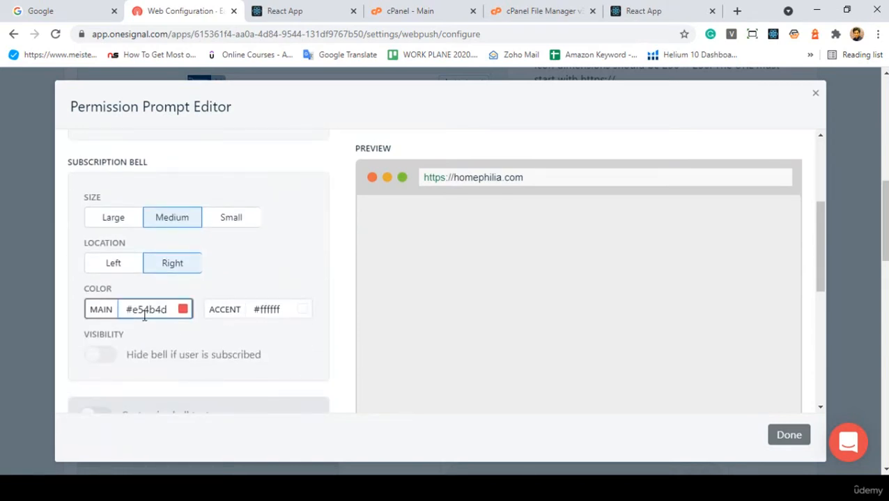
{"action": "scroll", "coordinate": [212, 308], "scroll_direction": "down", "scroll_amount": 3}
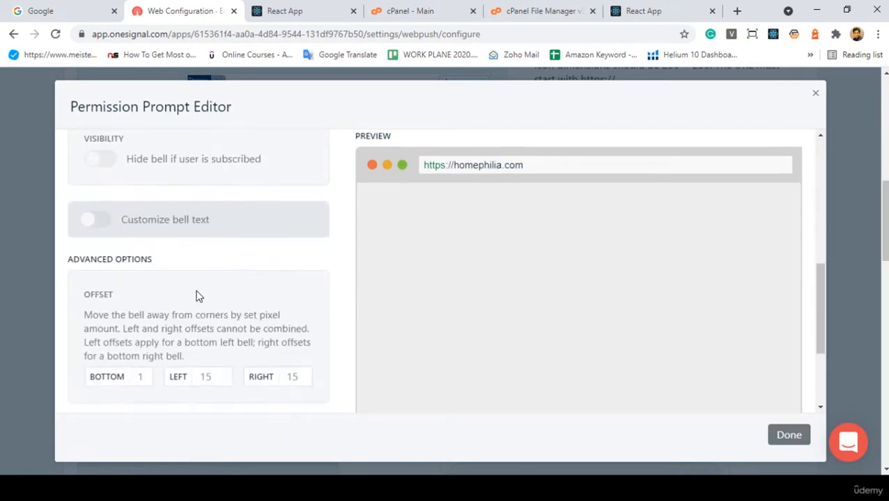
{"action": "scroll", "coordinate": [196, 251], "scroll_direction": "down", "scroll_amount": 2}
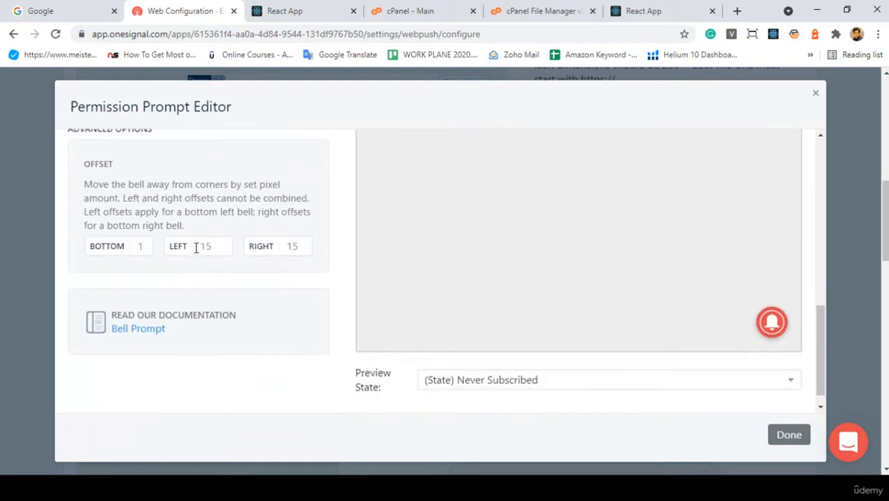
{"action": "scroll", "coordinate": [198, 248], "scroll_direction": "up", "scroll_amount": 2}
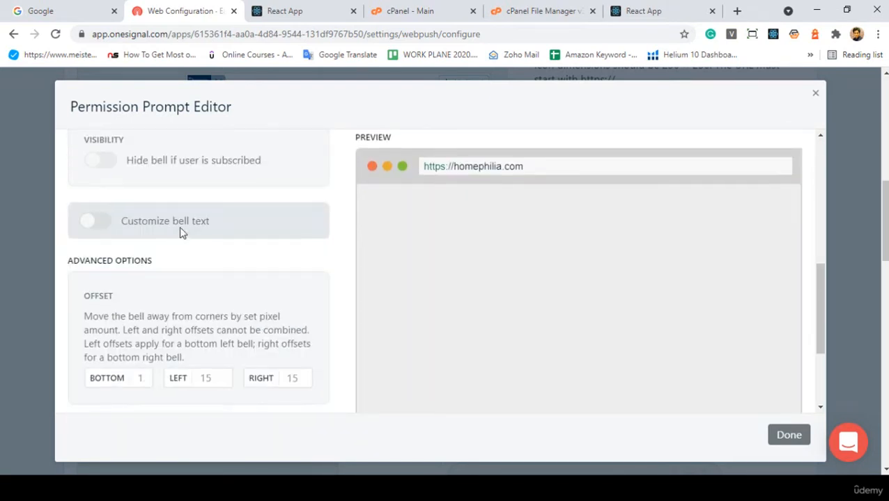
{"action": "scroll", "coordinate": [179, 232], "scroll_direction": "up", "scroll_amount": 3}
{"action": "scroll", "coordinate": [181, 234], "scroll_direction": "up", "scroll_amount": 5}
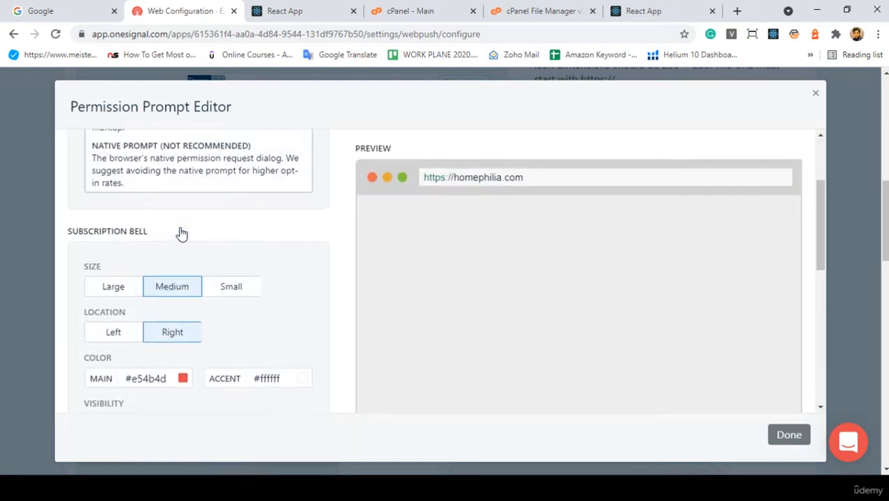
{"action": "left_click", "coordinate": [814, 97]}
Open the existing Push Slide Prompt under Permission Prompt Setup for editing
{"action": "left_click", "coordinate": [293, 260]}
{"action": "scroll", "coordinate": [294, 259], "scroll_direction": "up", "scroll_amount": 2}
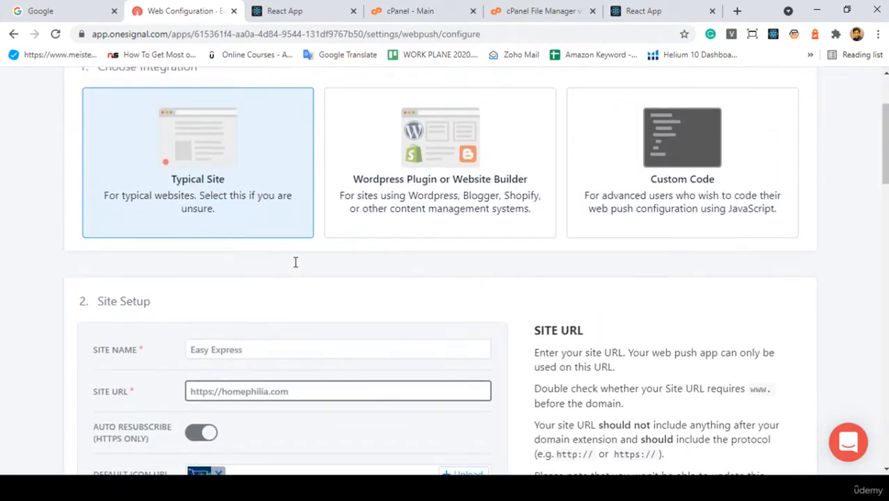
{"action": "scroll", "coordinate": [294, 265], "scroll_direction": "down", "scroll_amount": 4}
{"action": "scroll", "coordinate": [296, 267], "scroll_direction": "down", "scroll_amount": 4}
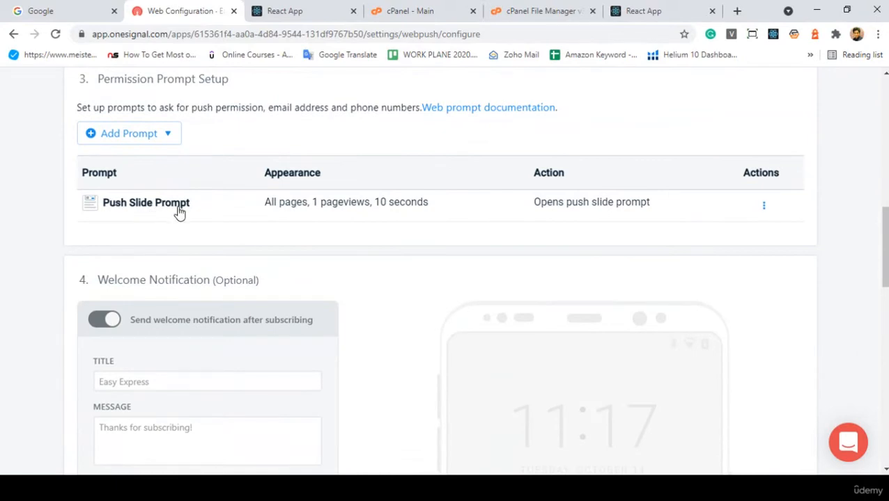
{"action": "scroll", "coordinate": [188, 197], "scroll_direction": "down", "scroll_amount": 1}
{"action": "scroll", "coordinate": [168, 209], "scroll_direction": "up", "scroll_amount": 1}
{"action": "left_click", "coordinate": [763, 207]}
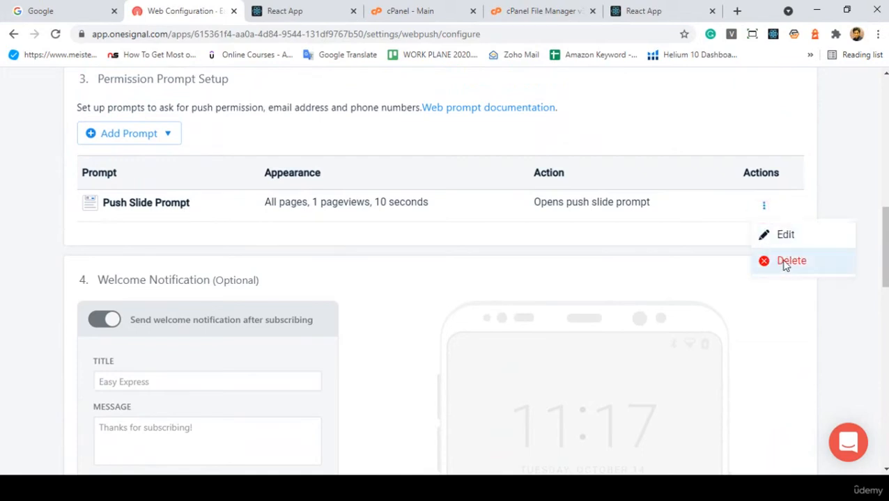
{"action": "left_click", "coordinate": [780, 238]}
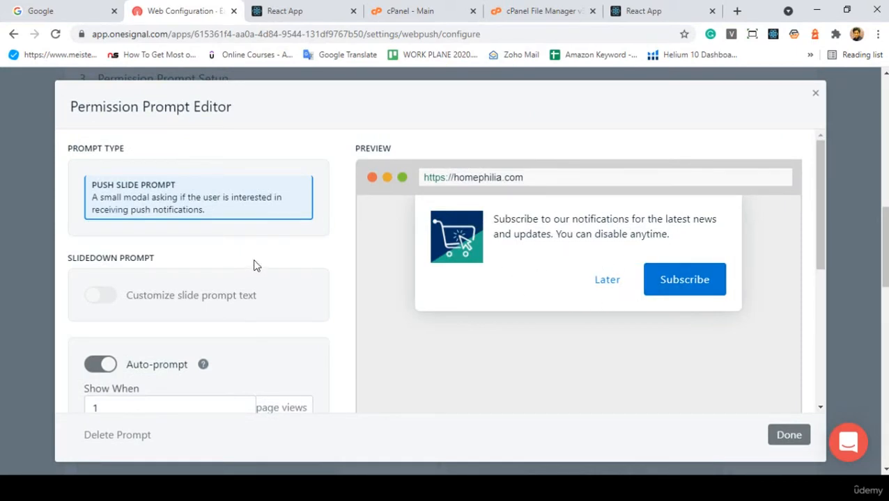
Review the Push Slide Prompt's preview and its auto-prompt page view and seconds settings
{"action": "scroll", "coordinate": [255, 265], "scroll_direction": "up", "scroll_amount": 5}
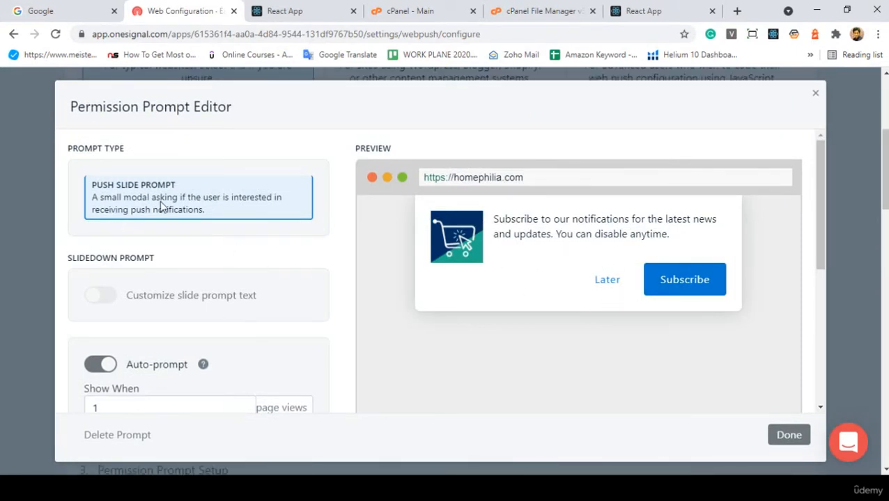
{"action": "scroll", "coordinate": [160, 201], "scroll_direction": "up", "scroll_amount": 3}
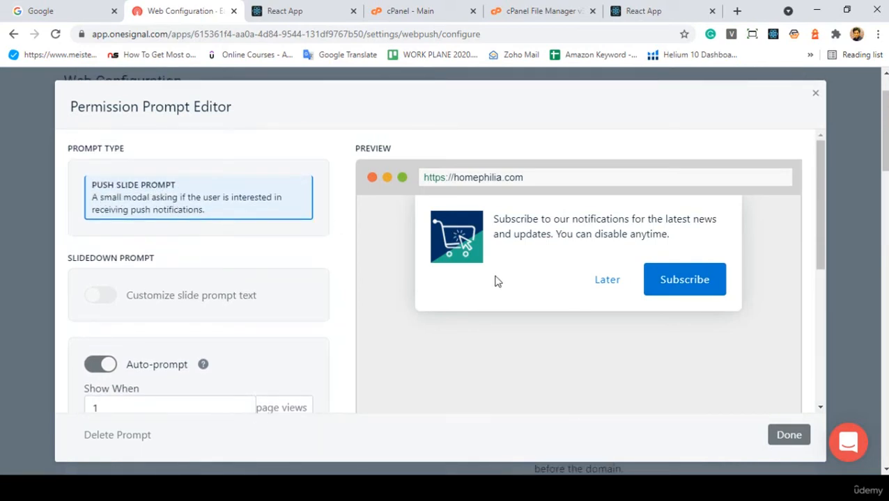
{"action": "scroll", "coordinate": [311, 270], "scroll_direction": "down", "scroll_amount": 2}
{"action": "scroll", "coordinate": [311, 270], "scroll_direction": "down", "scroll_amount": 1}
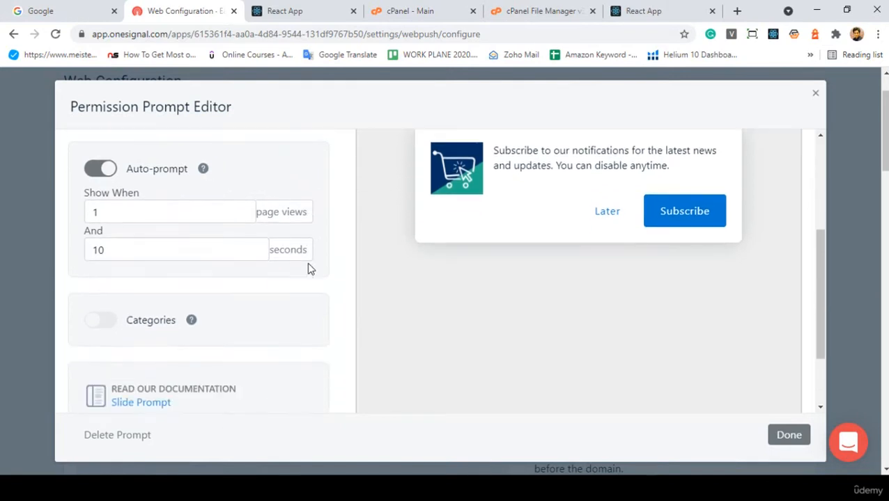
{"action": "left_click", "coordinate": [86, 206]}
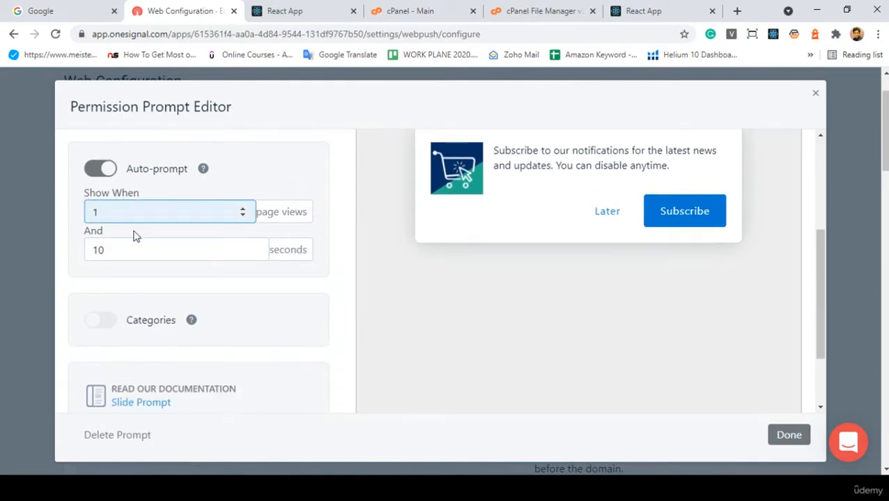
{"action": "left_click", "coordinate": [93, 250]}
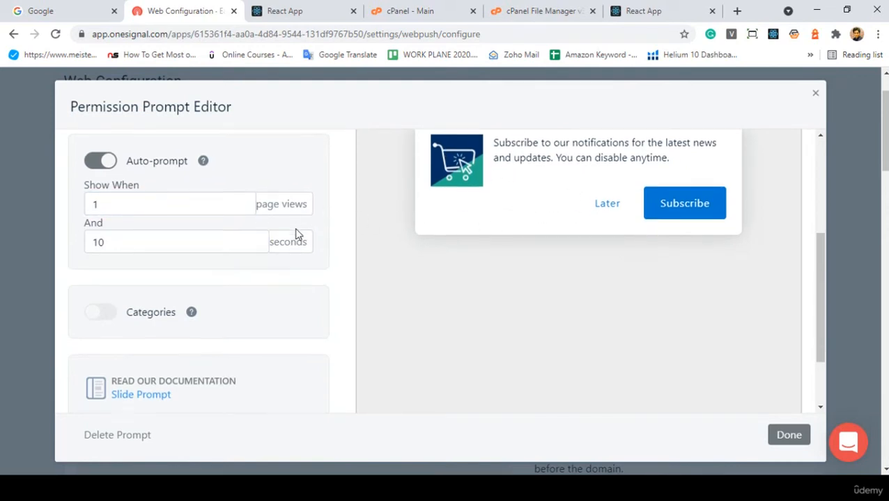
{"action": "scroll", "coordinate": [167, 244], "scroll_direction": "down", "scroll_amount": 2}
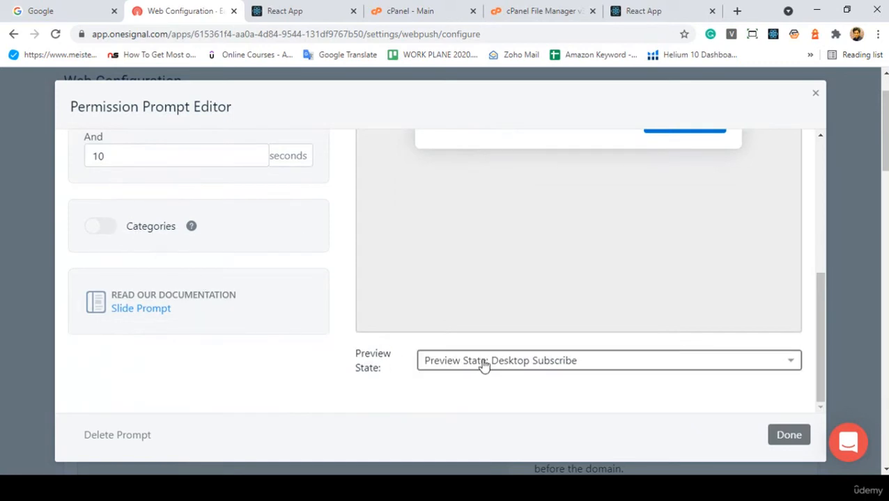
{"action": "left_click", "coordinate": [550, 364]}
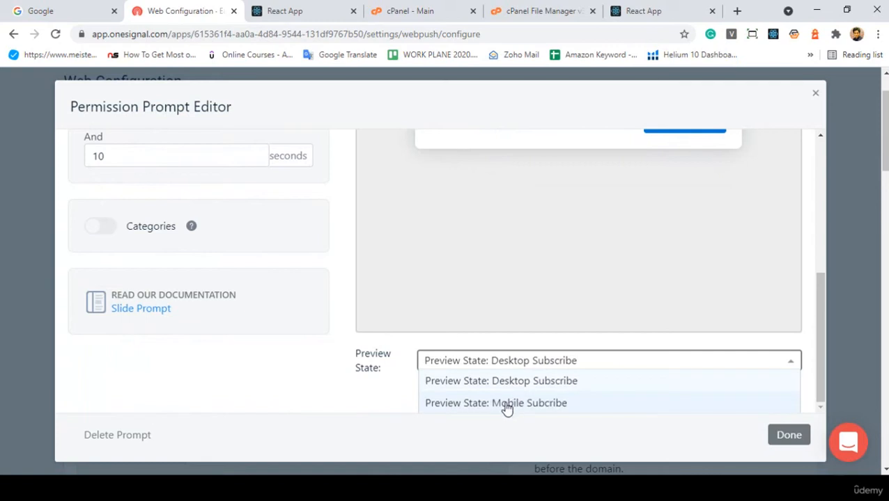
{"action": "left_click", "coordinate": [397, 357]}
{"action": "scroll", "coordinate": [401, 361], "scroll_direction": "up", "scroll_amount": 1}
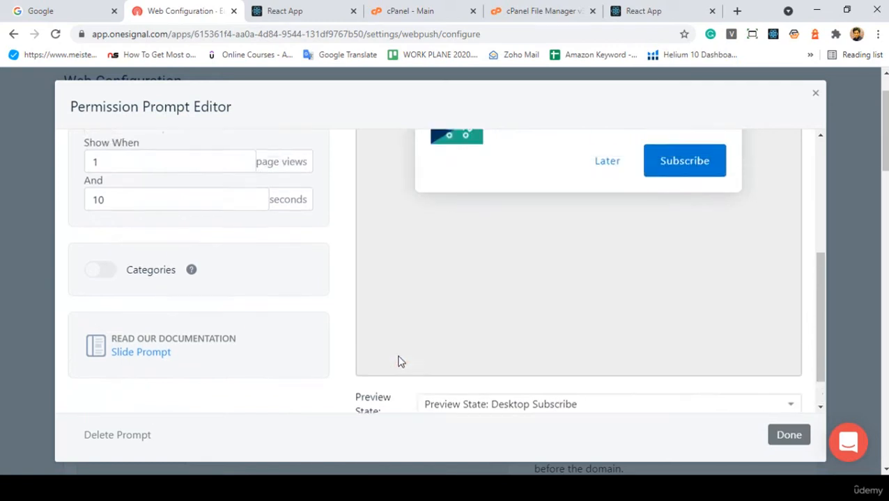
{"action": "scroll", "coordinate": [400, 361], "scroll_direction": "up", "scroll_amount": 5}
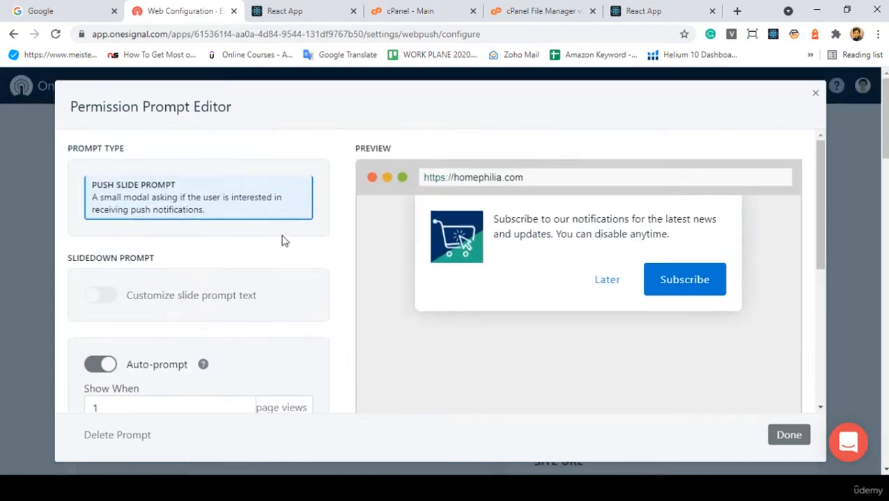
{"action": "left_click", "coordinate": [789, 434]}
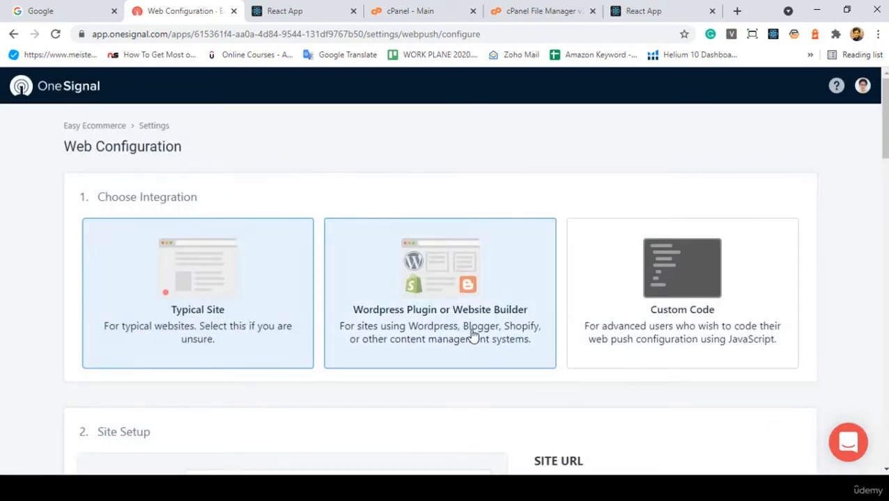
Delete the Push Slide Prompt from Permission Prompt Setup and confirm the deletion
{"action": "scroll", "coordinate": [471, 332], "scroll_direction": "down", "scroll_amount": 5}
{"action": "scroll", "coordinate": [468, 325], "scroll_direction": "down", "scroll_amount": 3}
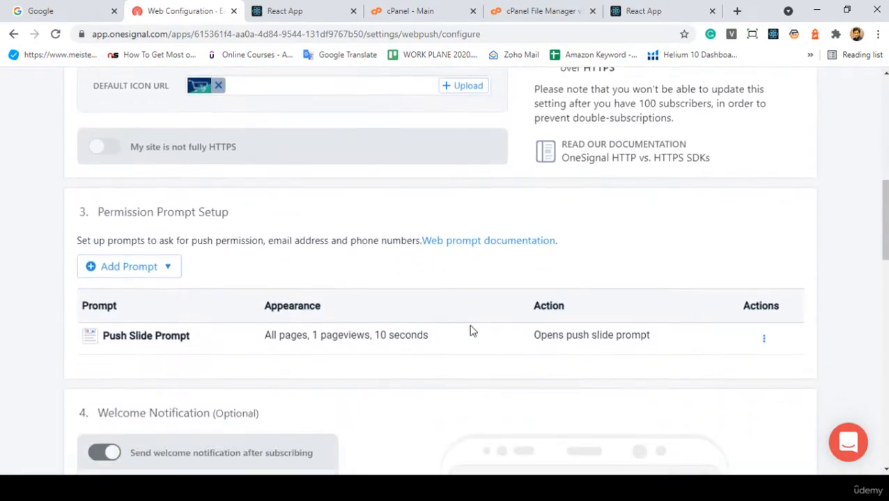
{"action": "scroll", "coordinate": [349, 288], "scroll_direction": "down", "scroll_amount": 2}
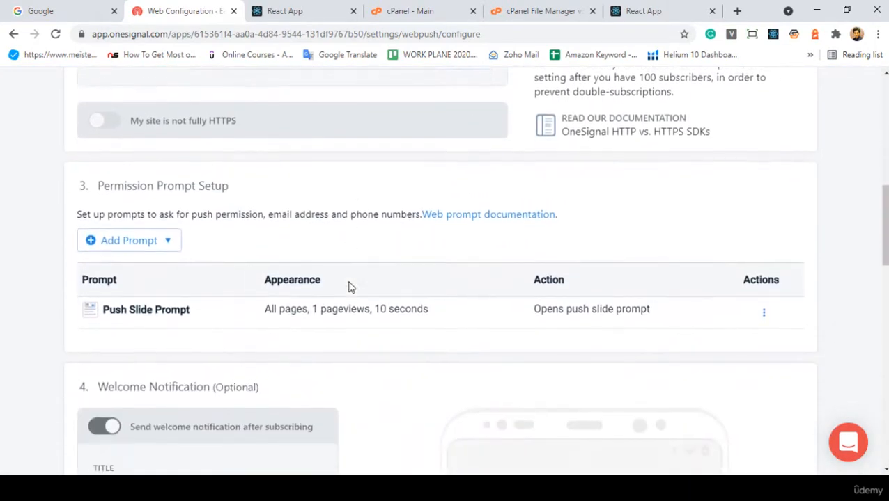
{"action": "left_click", "coordinate": [763, 273]}
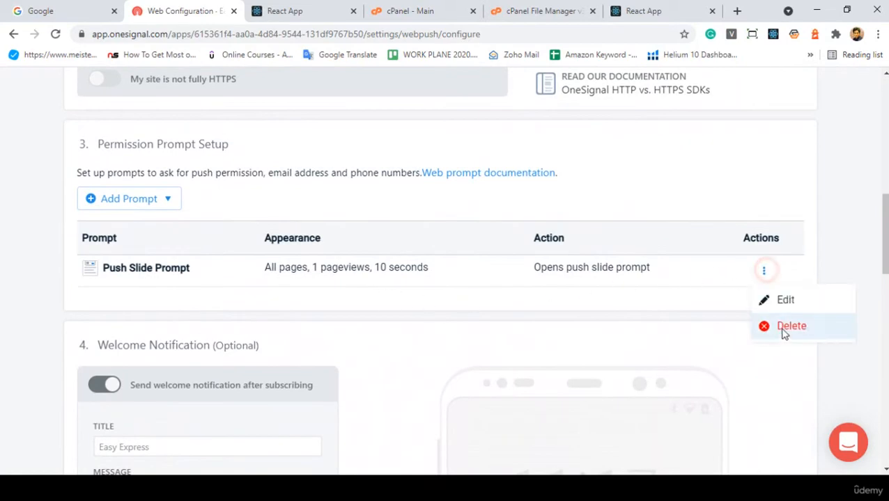
{"action": "left_click", "coordinate": [761, 330]}
{"action": "left_click", "coordinate": [557, 320]}
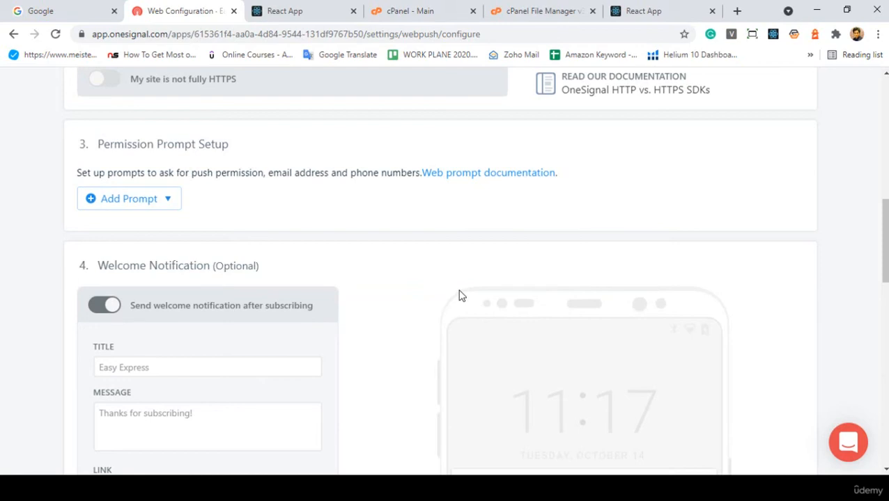
{"action": "scroll", "coordinate": [421, 293], "scroll_direction": "up", "scroll_amount": 2}
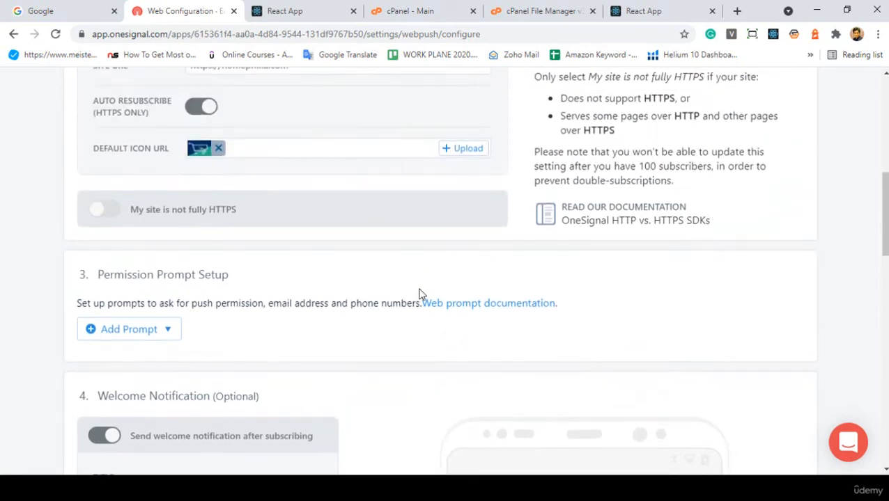
{"action": "scroll", "coordinate": [420, 293], "scroll_direction": "down", "scroll_amount": 1}
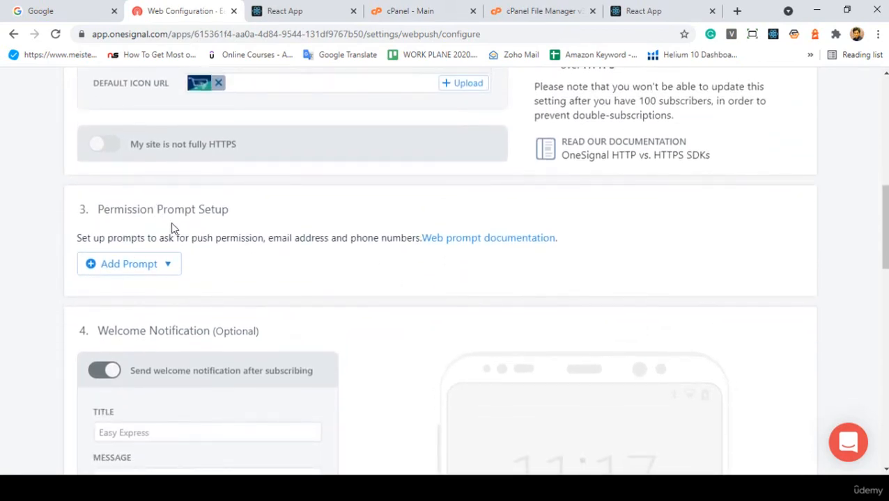
{"action": "scroll", "coordinate": [417, 268], "scroll_direction": "up", "scroll_amount": 8}
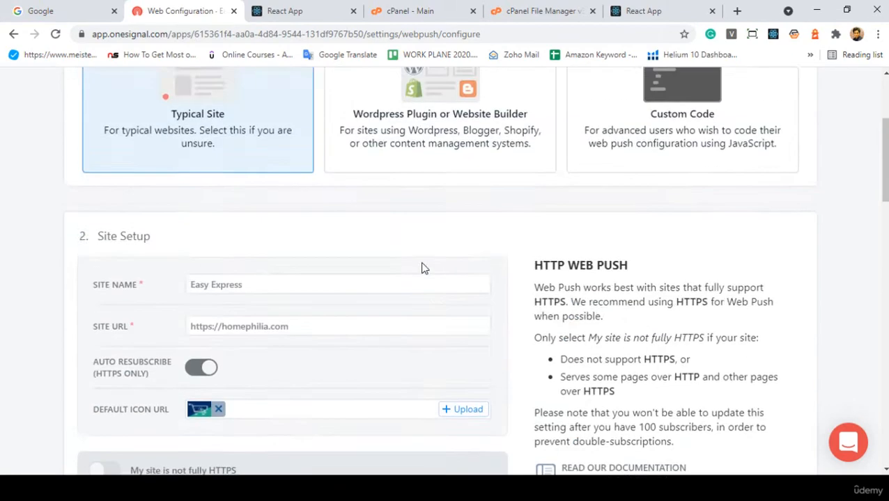
{"action": "left_click", "coordinate": [56, 34]}
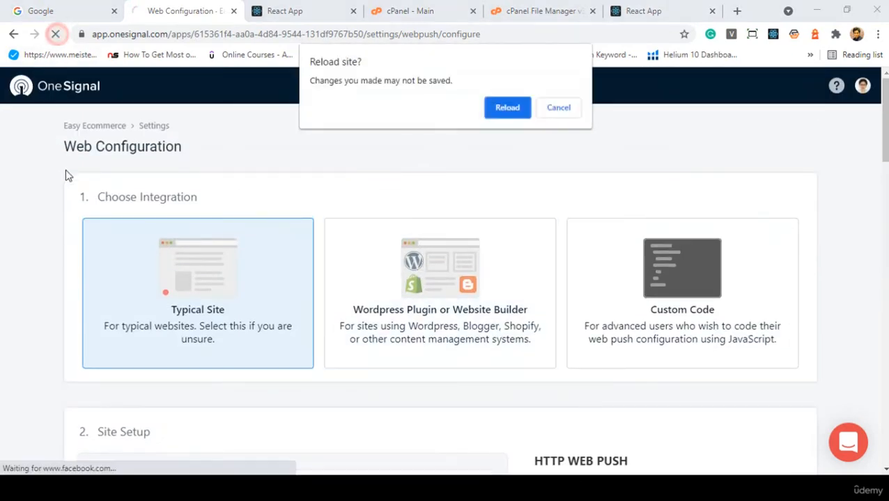
{"action": "left_click", "coordinate": [558, 110]}
Try to save the web configuration without any permission prompt
{"action": "scroll", "coordinate": [496, 242], "scroll_direction": "down", "scroll_amount": 15}
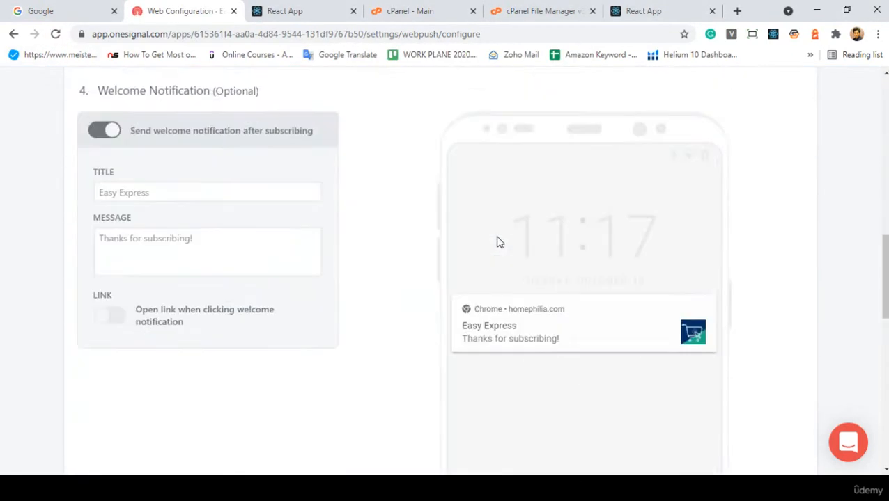
{"action": "scroll", "coordinate": [496, 243], "scroll_direction": "down", "scroll_amount": 2}
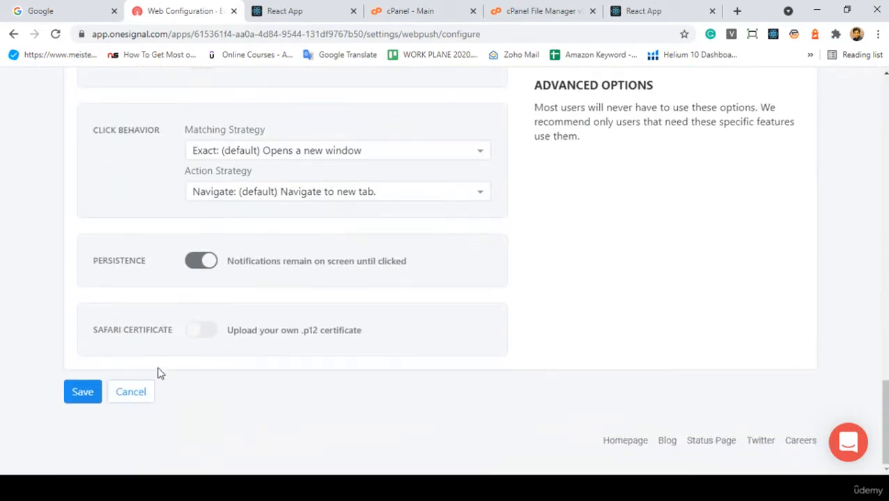
{"action": "left_click", "coordinate": [81, 391]}
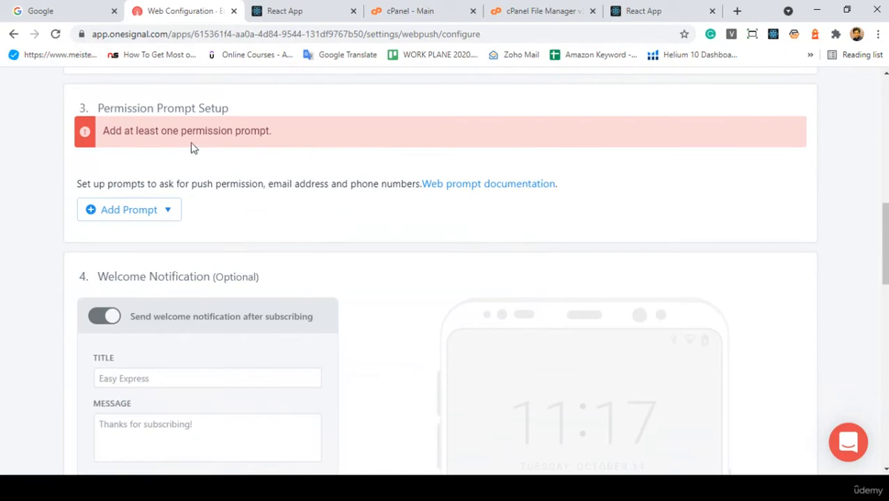
{"action": "scroll", "coordinate": [287, 234], "scroll_direction": "down", "scroll_amount": 5}
{"action": "scroll", "coordinate": [288, 234], "scroll_direction": "up", "scroll_amount": 4}
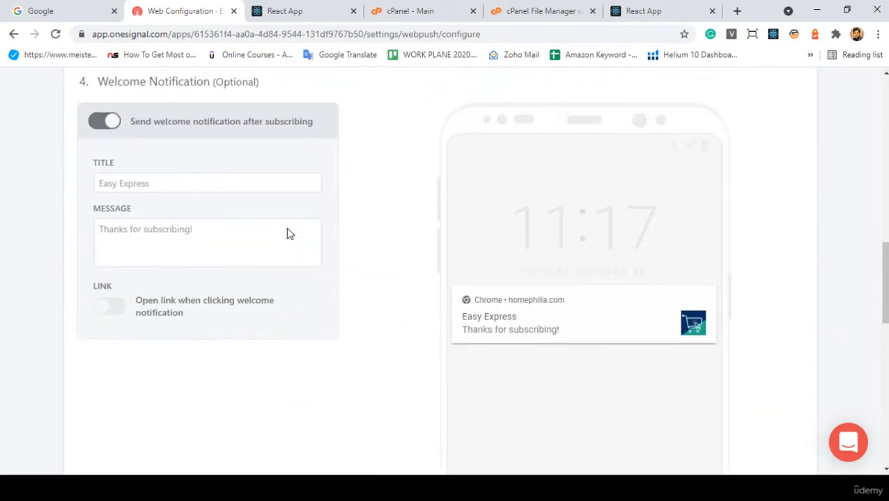
{"action": "scroll", "coordinate": [303, 235], "scroll_direction": "up", "scroll_amount": 1}
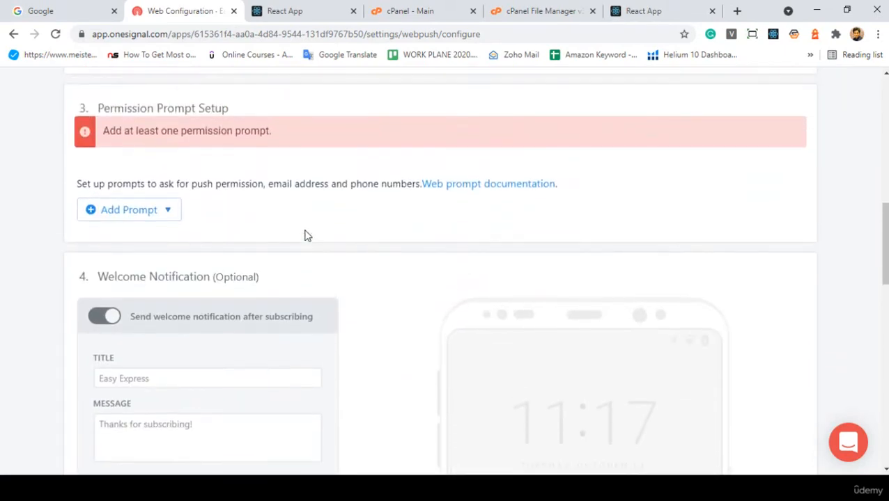
Start a new permission prompt, choose the Subscription Bell type and review its size and offset settings
{"action": "left_click", "coordinate": [153, 210]}
{"action": "left_click", "coordinate": [129, 245]}
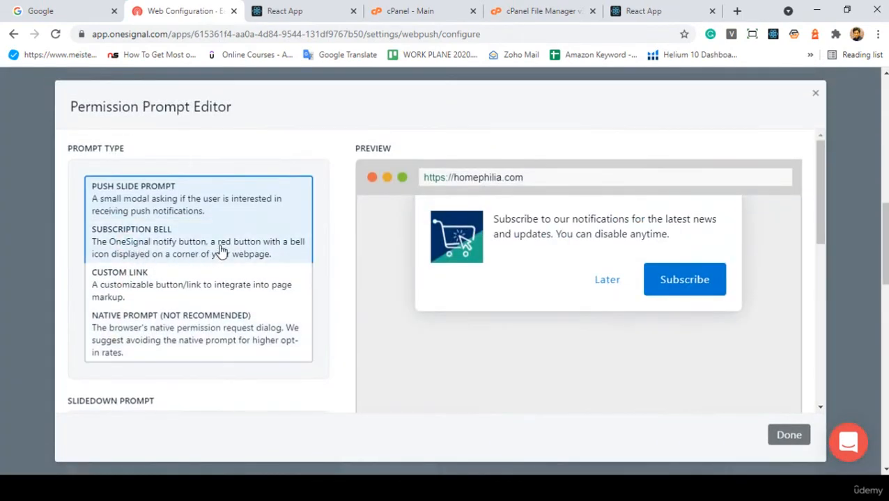
{"action": "left_click", "coordinate": [187, 241]}
{"action": "scroll", "coordinate": [427, 285], "scroll_direction": "down", "scroll_amount": 8}
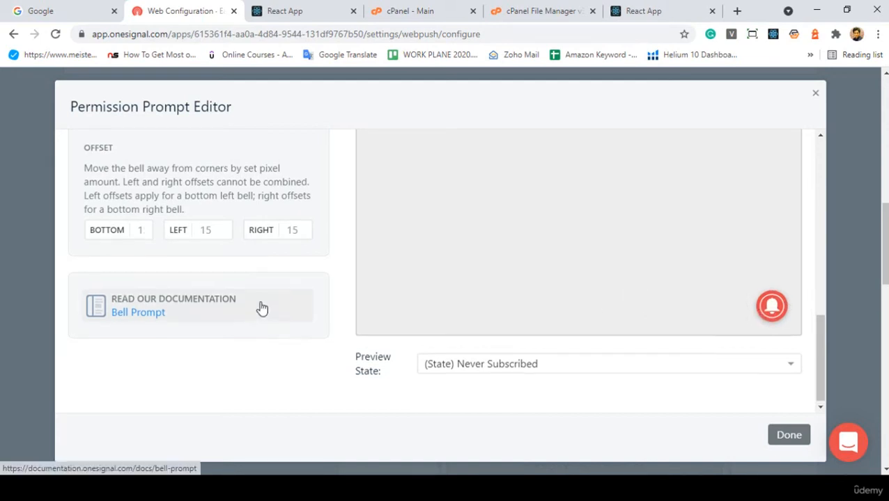
{"action": "scroll", "coordinate": [273, 303], "scroll_direction": "up", "scroll_amount": 6}
{"action": "scroll", "coordinate": [273, 307], "scroll_direction": "up", "scroll_amount": 5}
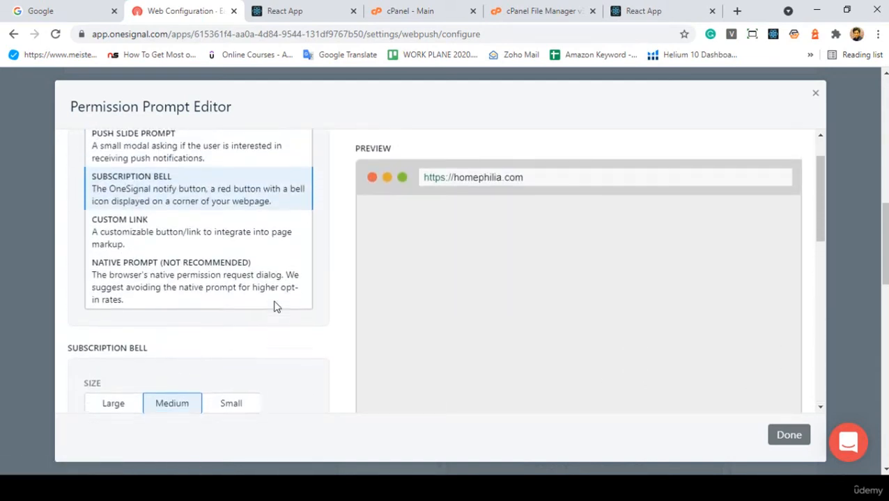
Change the new prompt's type to Push Slide Prompt, review its auto-prompt settings and finish the prompt
{"action": "left_click", "coordinate": [113, 195]}
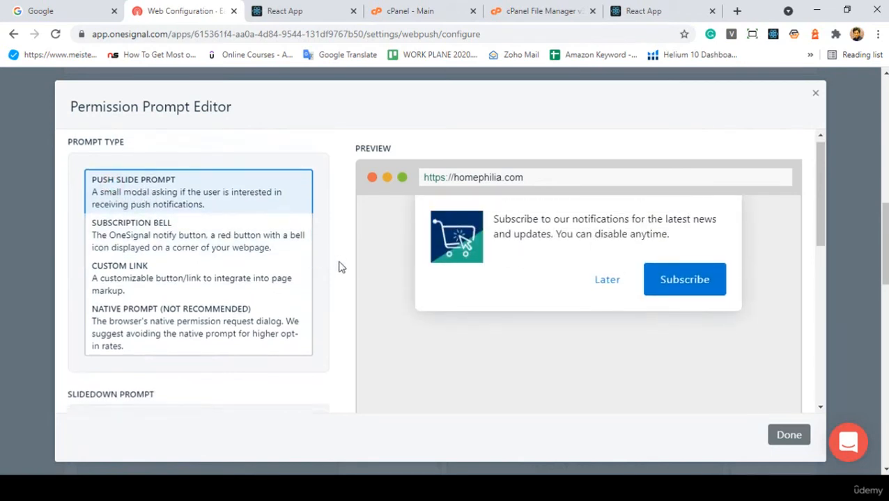
{"action": "scroll", "coordinate": [332, 276], "scroll_direction": "down", "scroll_amount": 5}
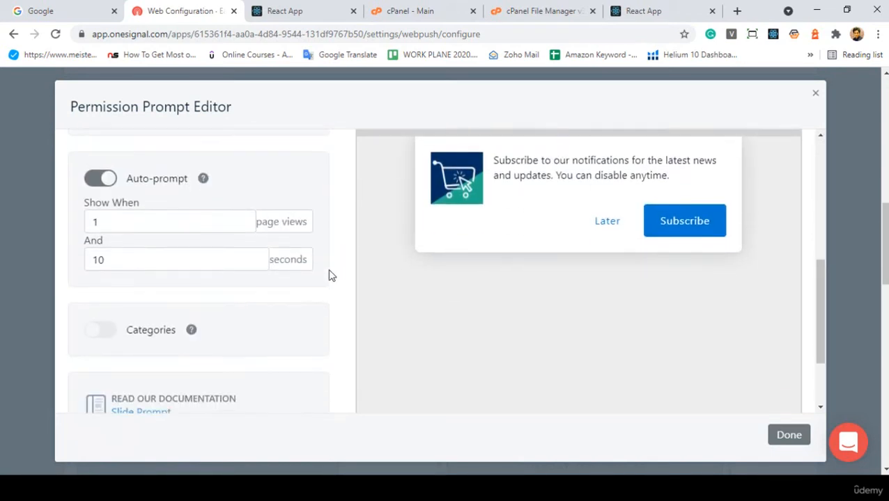
{"action": "scroll", "coordinate": [332, 276], "scroll_direction": "down", "scroll_amount": 2}
{"action": "scroll", "coordinate": [317, 329], "scroll_direction": "down", "scroll_amount": 2}
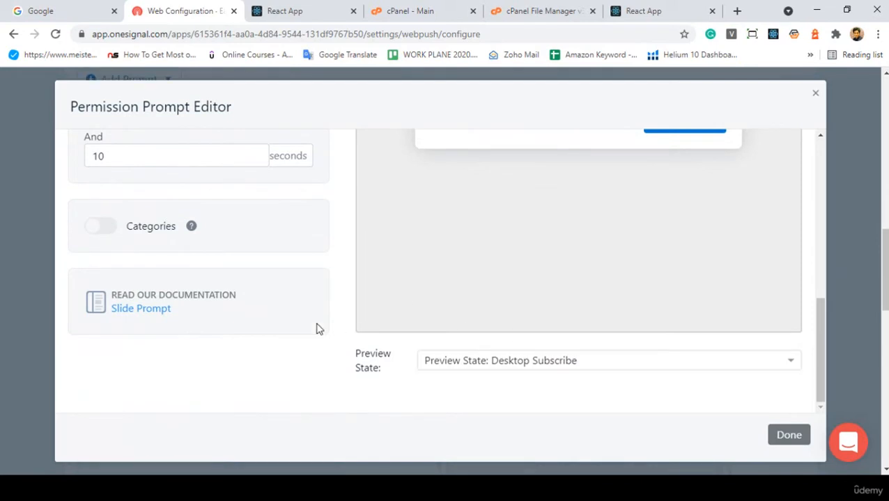
{"action": "left_click", "coordinate": [789, 437]}
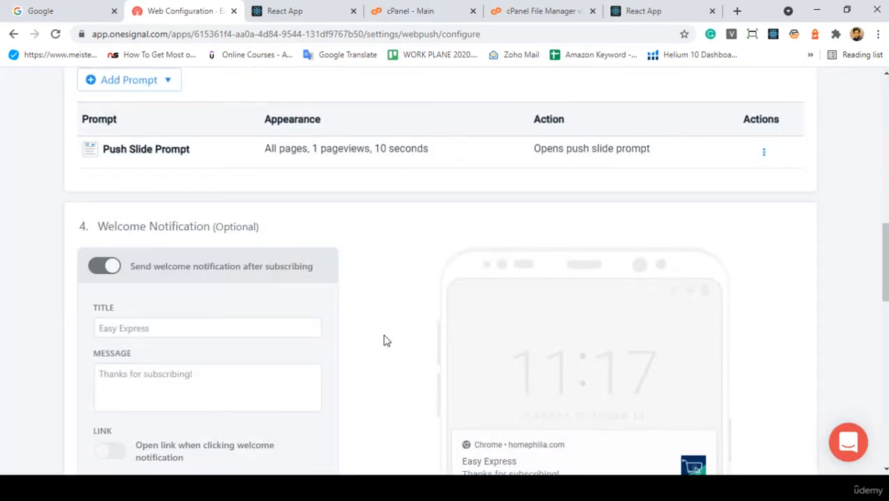
Review the prompt list and welcome notification settings, and save the web configuration
{"action": "scroll", "coordinate": [279, 279], "scroll_direction": "up", "scroll_amount": 1}
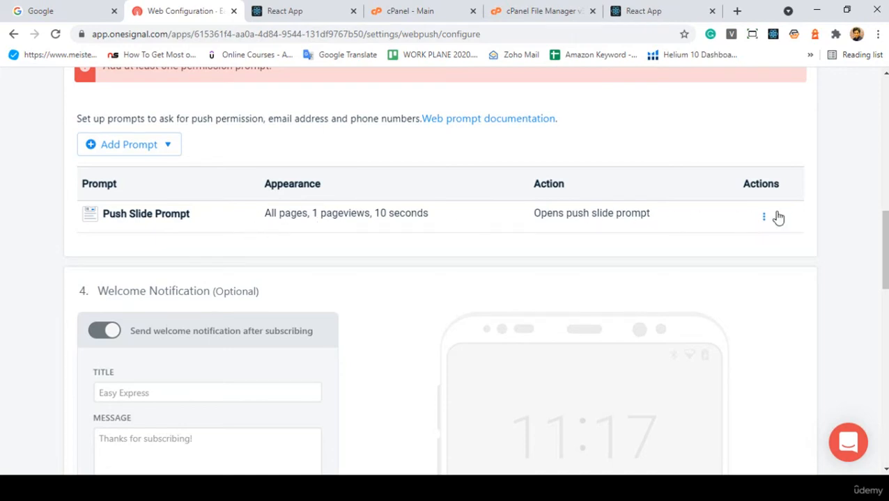
{"action": "scroll", "coordinate": [621, 264], "scroll_direction": "down", "scroll_amount": 3}
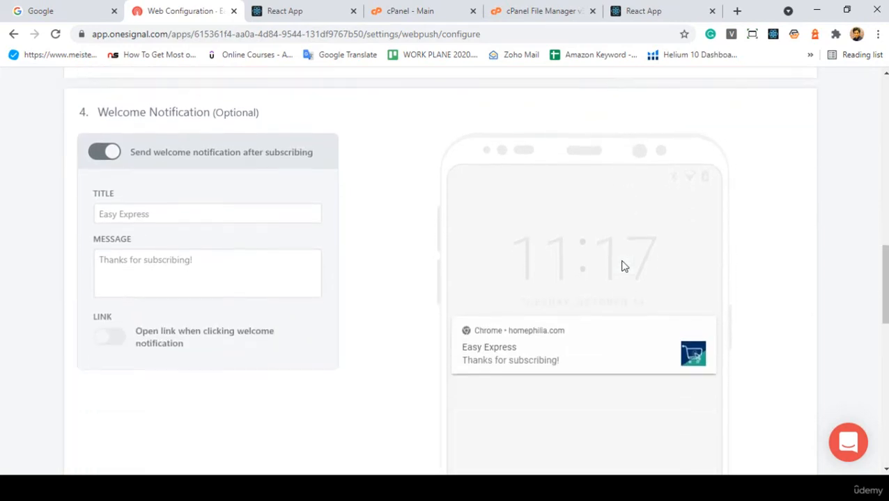
{"action": "scroll", "coordinate": [623, 267], "scroll_direction": "down", "scroll_amount": 1}
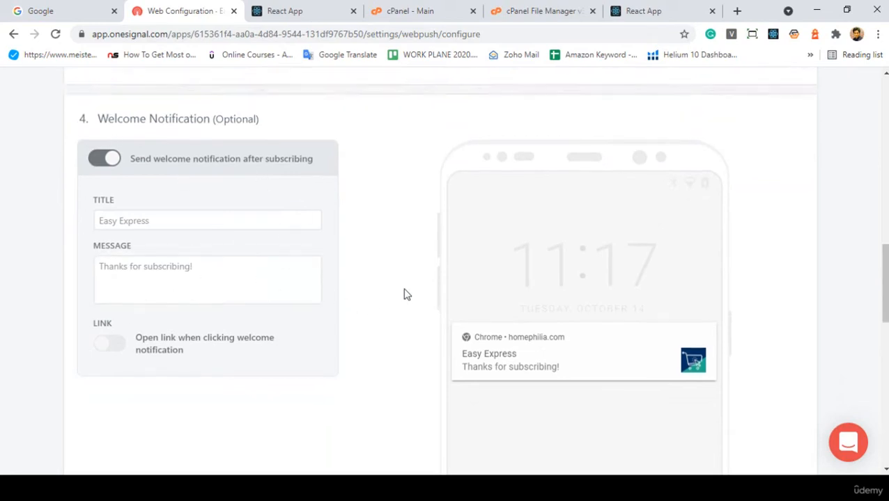
{"action": "scroll", "coordinate": [404, 293], "scroll_direction": "up", "scroll_amount": 5}
{"action": "scroll", "coordinate": [405, 293], "scroll_direction": "up", "scroll_amount": 2}
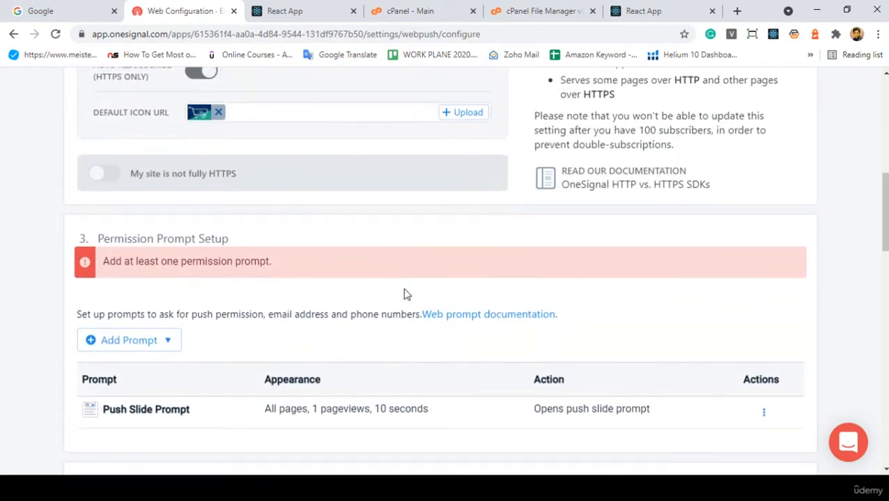
{"action": "scroll", "coordinate": [405, 294], "scroll_direction": "down", "scroll_amount": 8}
{"action": "scroll", "coordinate": [404, 293], "scroll_direction": "down", "scroll_amount": 15}
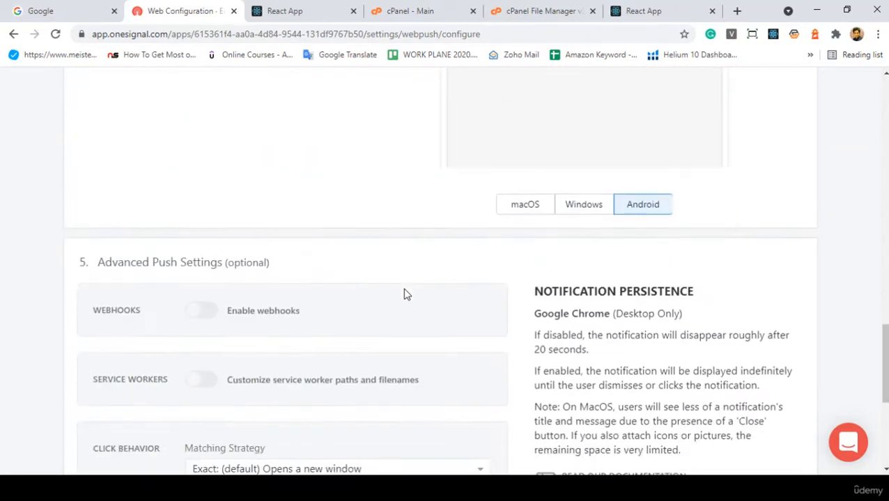
{"action": "left_click", "coordinate": [91, 393]}
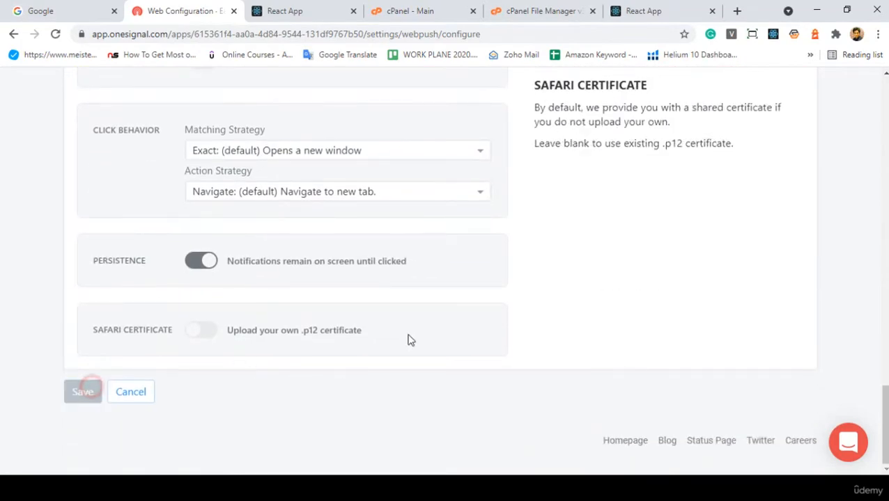
Compare the OneSignal script under Add Code to Site with the one in index.html in Visual Studio Code
{"action": "scroll", "coordinate": [267, 379], "scroll_direction": "up", "scroll_amount": 3}
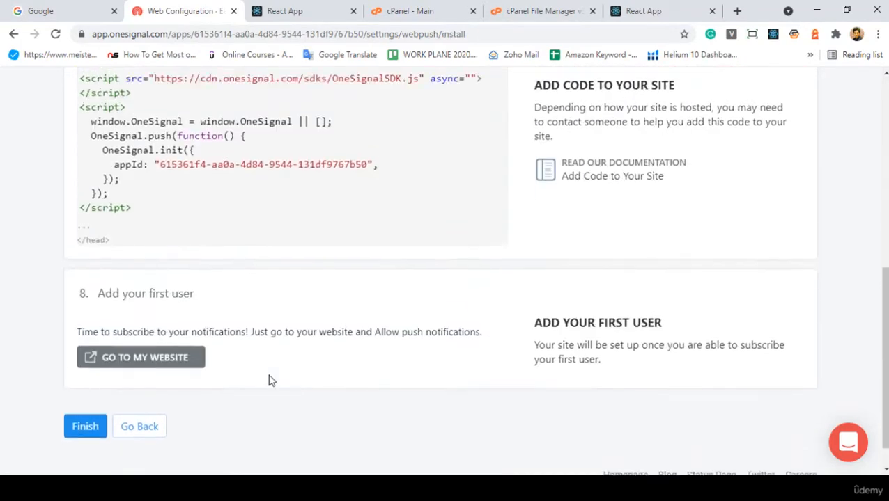
{"action": "left_click_drag", "start_coordinate": [82, 239], "coordinate": [154, 364]}
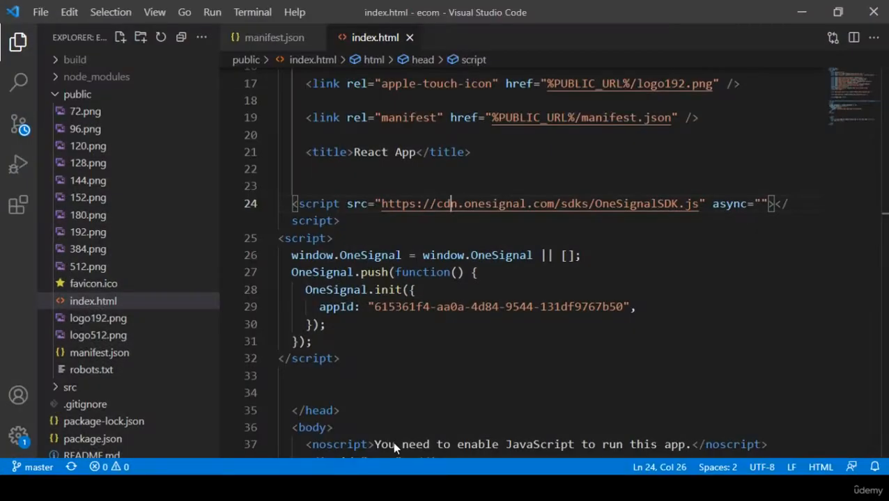
{"action": "left_click_drag", "start_coordinate": [278, 238], "coordinate": [363, 371]}
{"action": "left_click", "coordinate": [358, 359]}
{"action": "key", "text": "shift+Up"}
{"action": "key", "text": "shift+Up"}
{"action": "key", "text": "shift+Up"}
{"action": "key", "text": "shift+Up"}
{"action": "key", "text": "shift+Up"}
{"action": "key", "text": "shift+Up"}
{"action": "key", "text": "shift+Up"}
{"action": "key", "text": "shift+Up"}
{"action": "key", "text": "shift+Up"}
{"action": "key", "text": "shift+Up"}
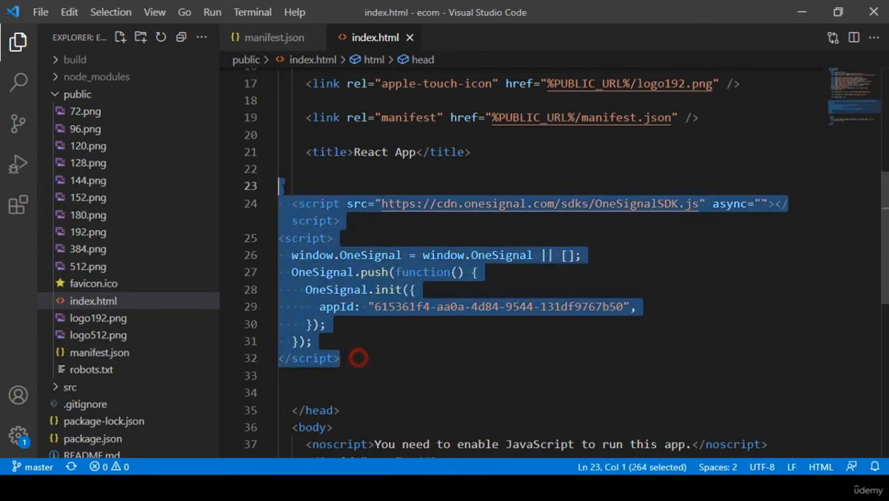
Switch back to the browser and check the homephilia.com folder in cPanel File Manager for the OneSignal SDK worker files
{"action": "key", "text": "alt+Tab"}
{"action": "scroll", "coordinate": [224, 308], "scroll_direction": "up", "scroll_amount": 4}
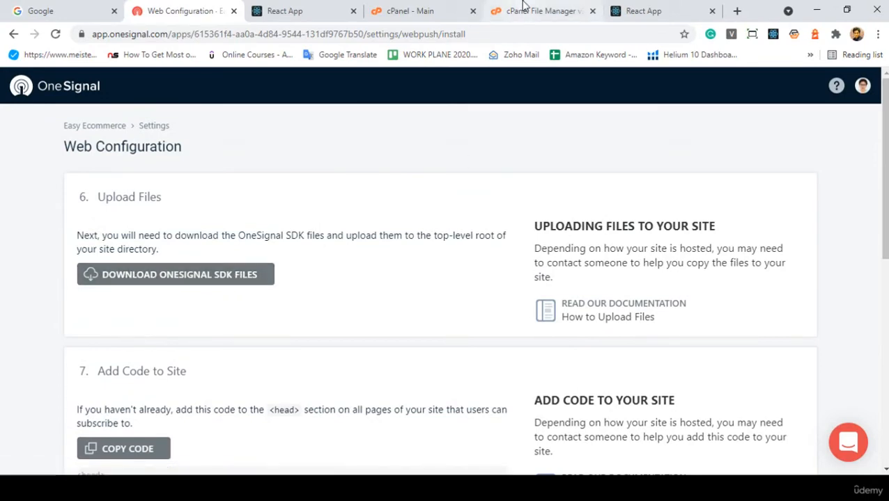
{"action": "left_click", "coordinate": [524, 8]}
{"action": "scroll", "coordinate": [302, 291], "scroll_direction": "down", "scroll_amount": 3}
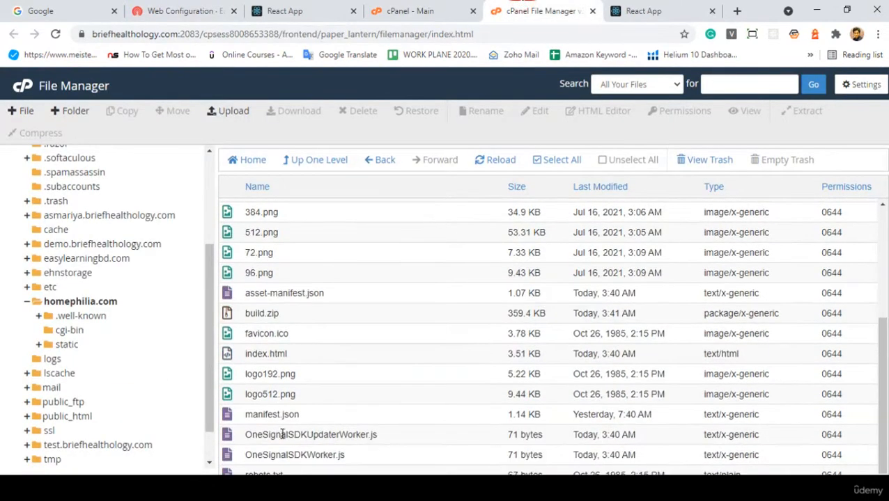
{"action": "left_click", "coordinate": [282, 434]}
{"action": "left_click", "coordinate": [294, 454]}
{"action": "left_click", "coordinate": [293, 434]}
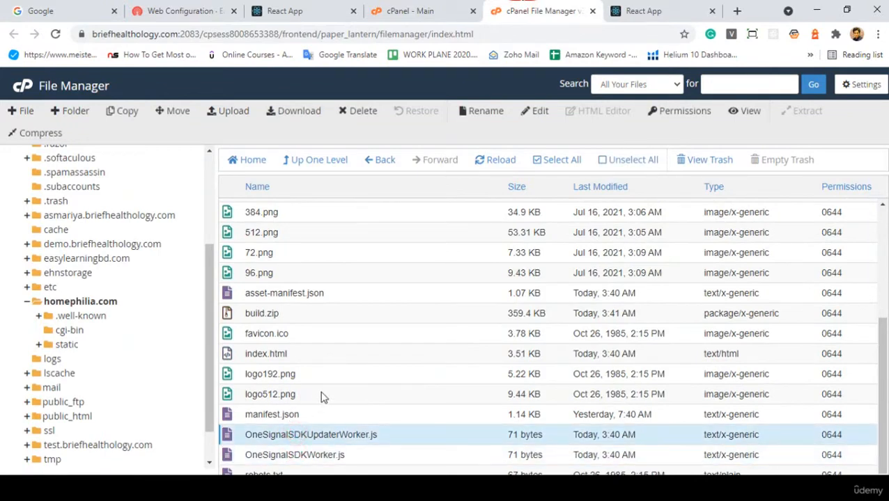
Return to the OneSignal Web Configuration install page and finish the web push setup
{"action": "left_click", "coordinate": [307, 7]}
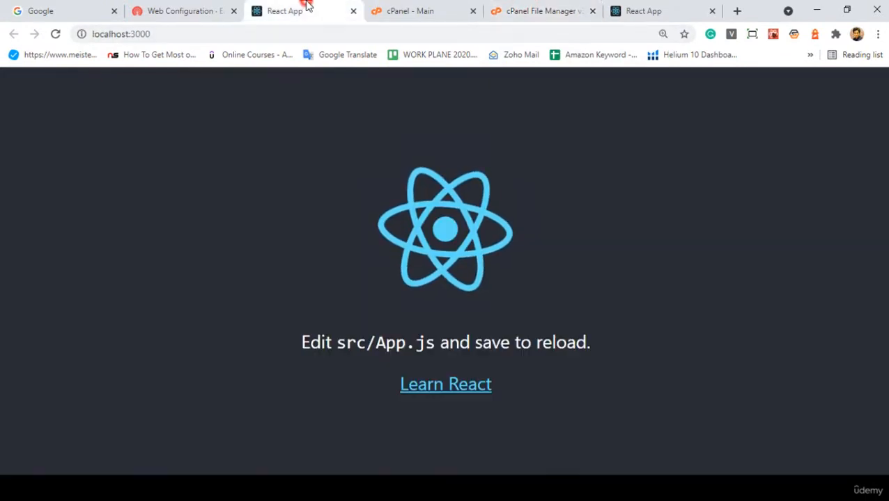
{"action": "left_click", "coordinate": [210, 8]}
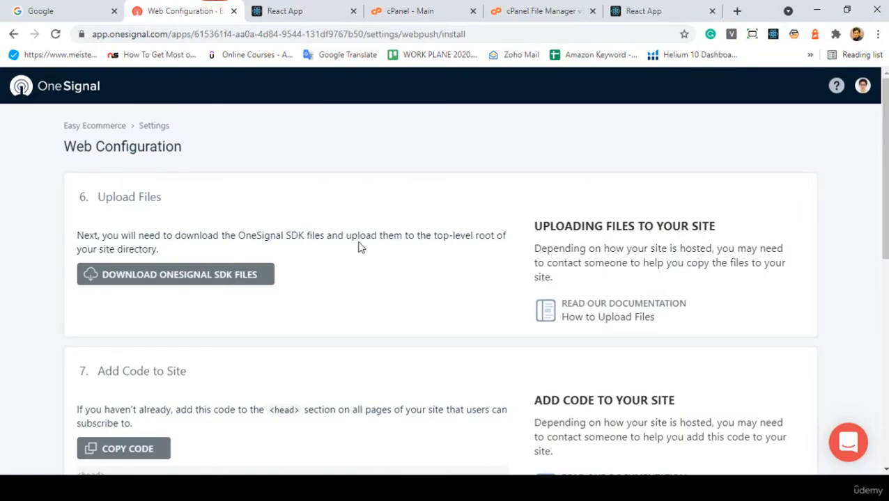
{"action": "scroll", "coordinate": [360, 248], "scroll_direction": "down", "scroll_amount": 7}
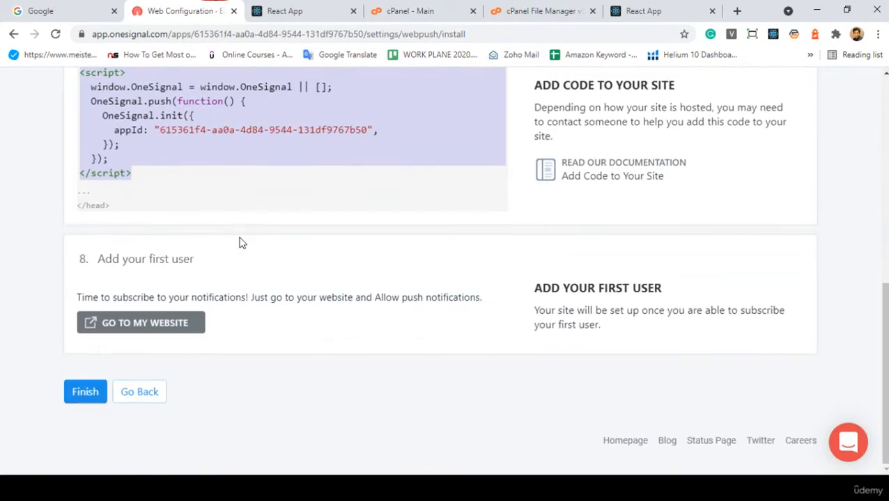
{"action": "left_click", "coordinate": [84, 394]}
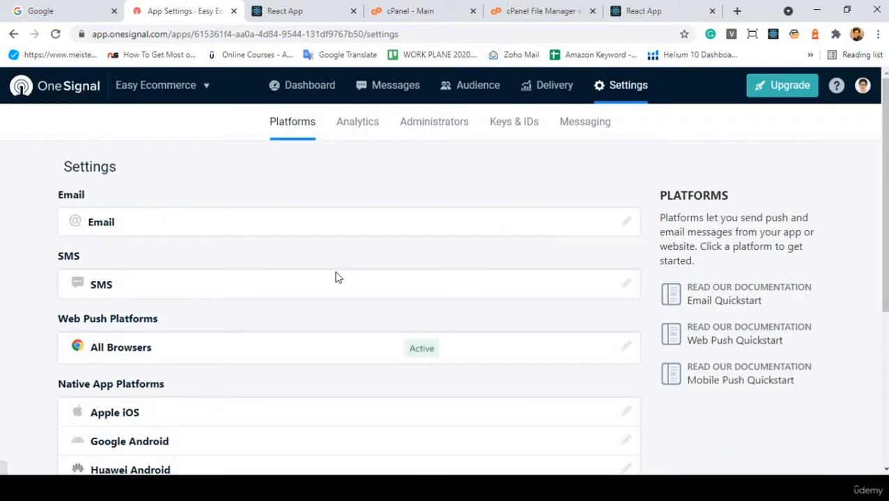
Open the Easy Ecommerce dashboard and review the Subscribed Users figure under Subscriber Trends
{"action": "left_click", "coordinate": [304, 86]}
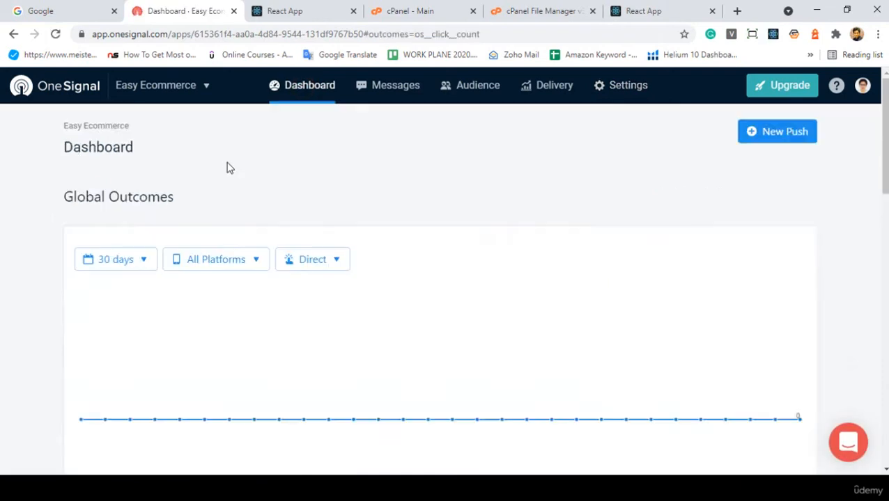
{"action": "scroll", "coordinate": [229, 169], "scroll_direction": "down", "scroll_amount": 7}
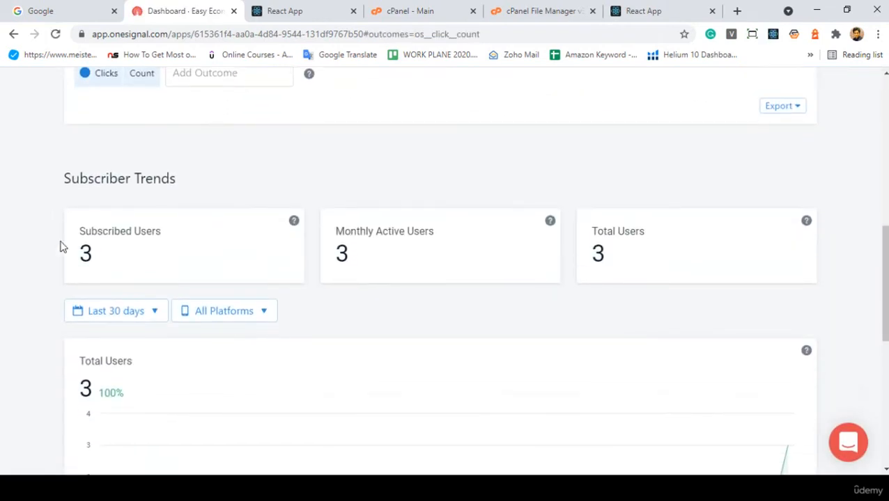
{"action": "left_click_drag", "start_coordinate": [84, 237], "coordinate": [119, 256]}
{"action": "left_click", "coordinate": [119, 252]}
{"action": "scroll", "coordinate": [195, 256], "scroll_direction": "up", "scroll_amount": 8}
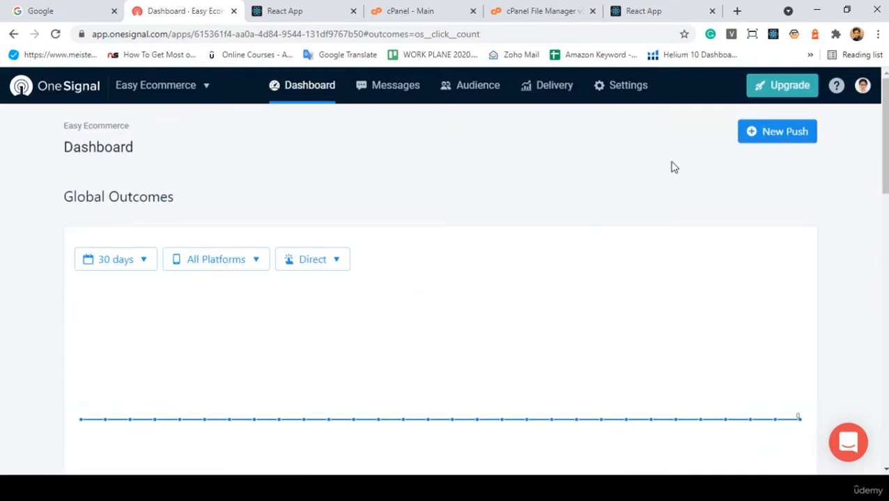
Start a new push notification for subscribed users and set its title to "How To Get The Source Code"
{"action": "left_click", "coordinate": [769, 136]}
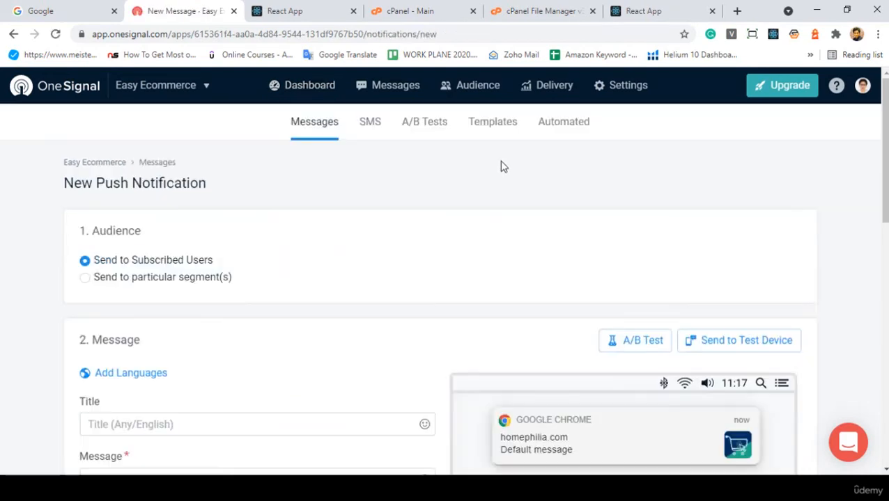
{"action": "scroll", "coordinate": [503, 167], "scroll_direction": "down", "scroll_amount": 1}
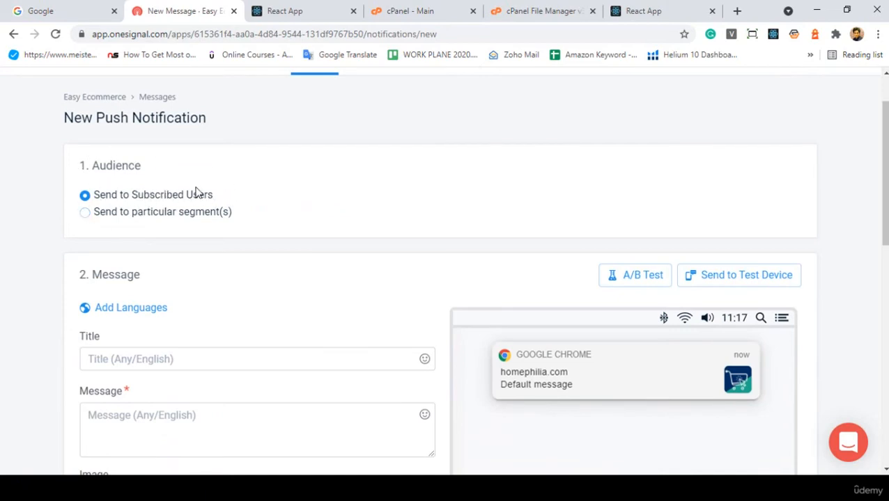
{"action": "scroll", "coordinate": [197, 192], "scroll_direction": "down", "scroll_amount": 1}
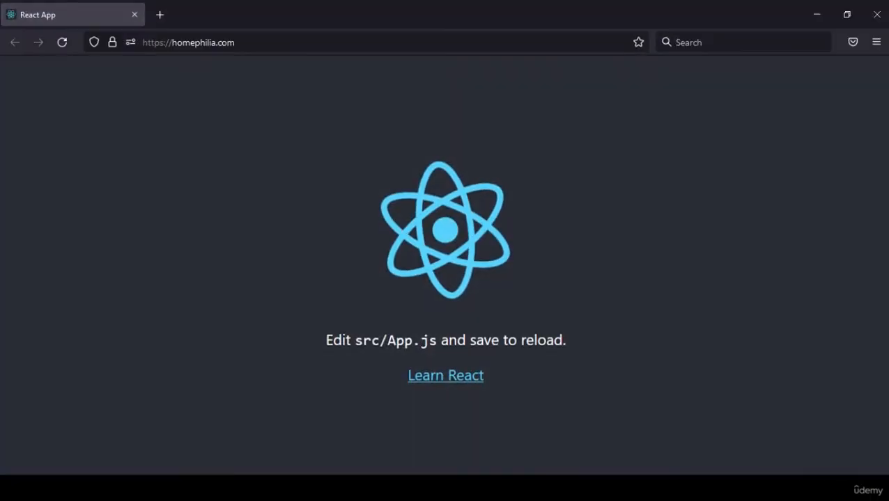
{"action": "left_click", "coordinate": [817, 14]}
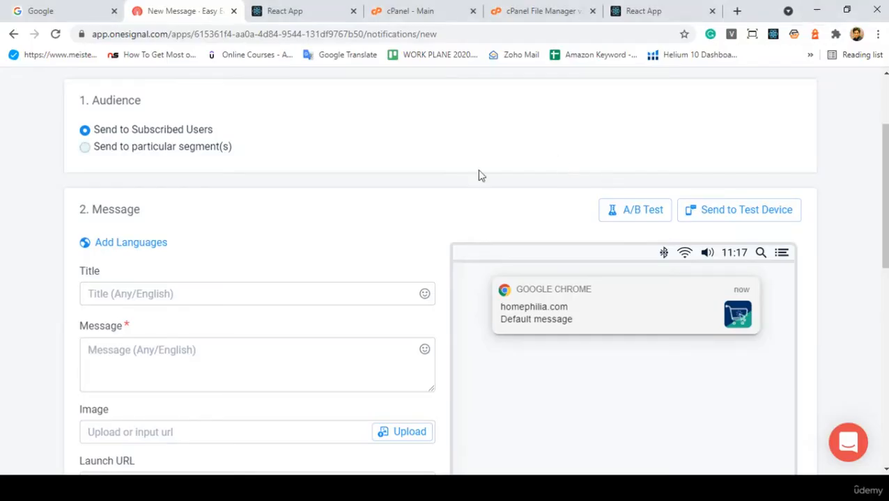
{"action": "scroll", "coordinate": [194, 212], "scroll_direction": "down", "scroll_amount": 2}
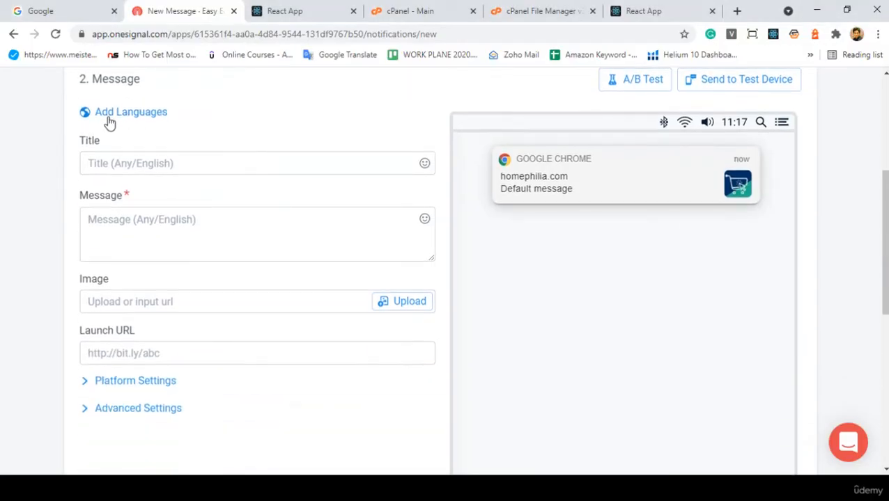
{"action": "left_click", "coordinate": [104, 160]}
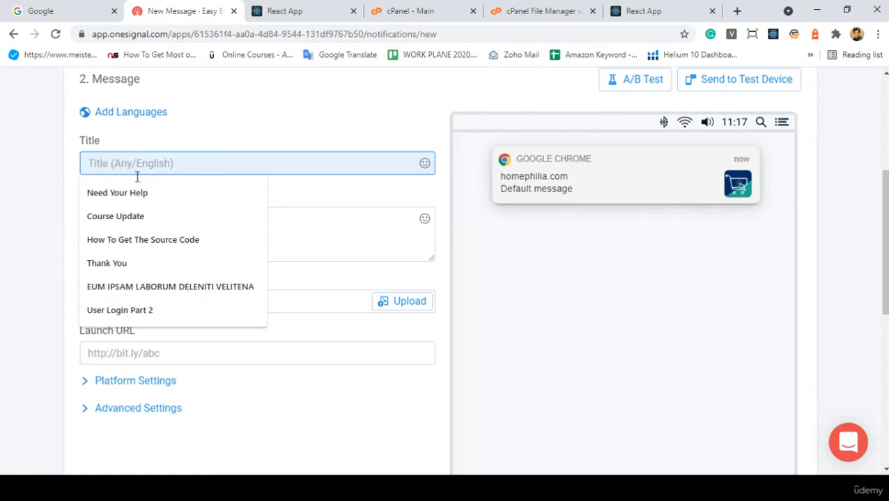
{"action": "left_click", "coordinate": [140, 240]}
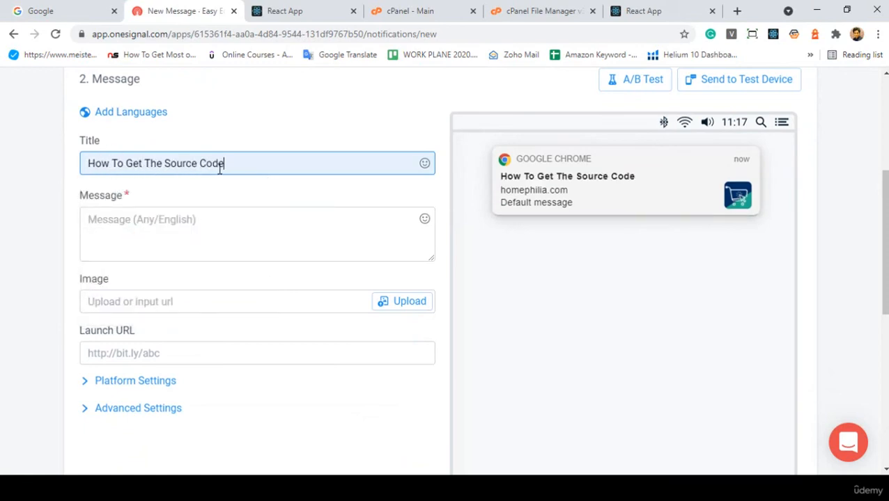
Enter "this is for just test from easy ecommerce" as the push notification's message
{"action": "left_click", "coordinate": [140, 235]}
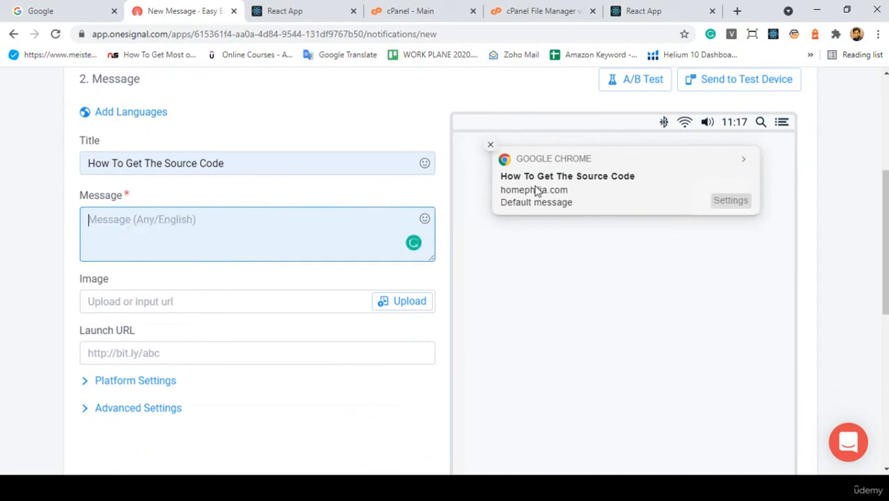
{"action": "left_click", "coordinate": [116, 222]}
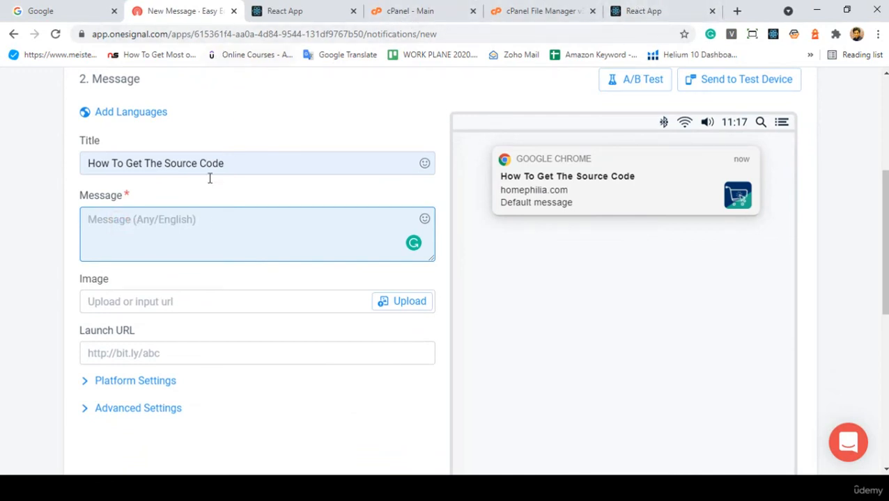
{"action": "left_click", "coordinate": [159, 220]}
{"action": "type", "text": "this"}
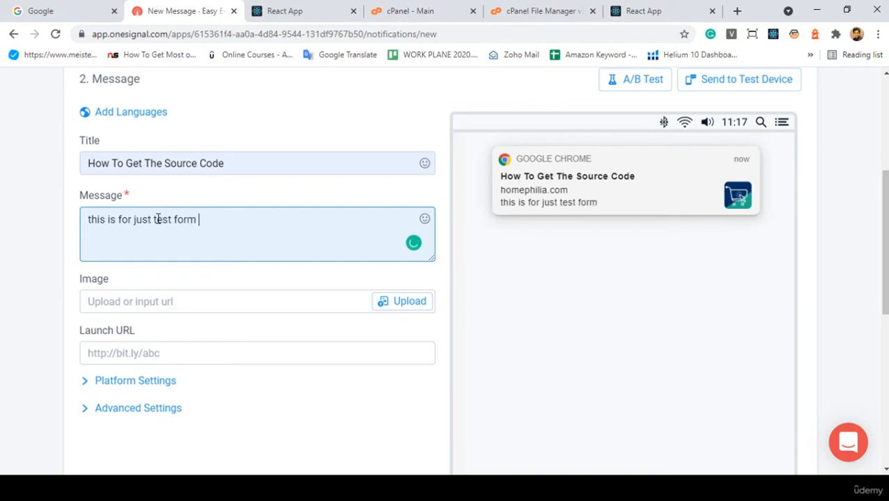
{"action": "type", "text": "is for just test from easy ecommerce"}
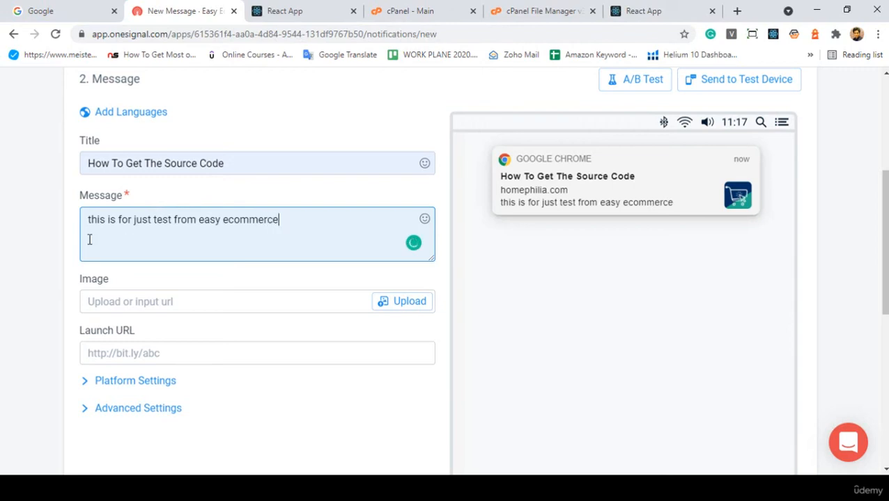
Upload handsome-young-man-with-new-stylish-haircut_176420-19637.jpg from the Desktop folder 232 as the notification's image
{"action": "scroll", "coordinate": [138, 203], "scroll_direction": "down", "scroll_amount": 1}
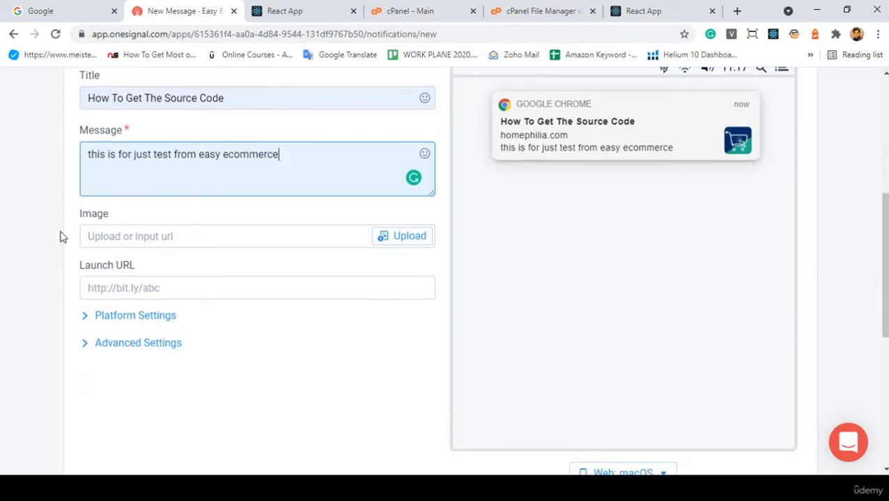
{"action": "left_click", "coordinate": [391, 240]}
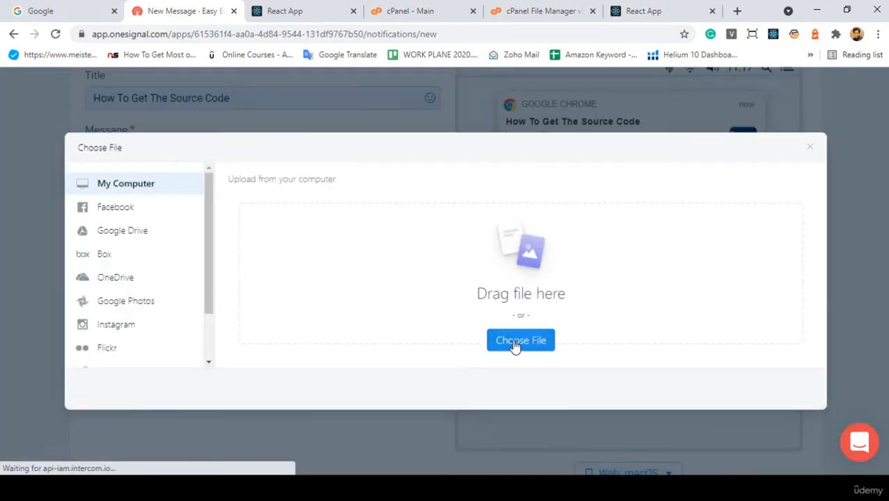
{"action": "left_click", "coordinate": [512, 344]}
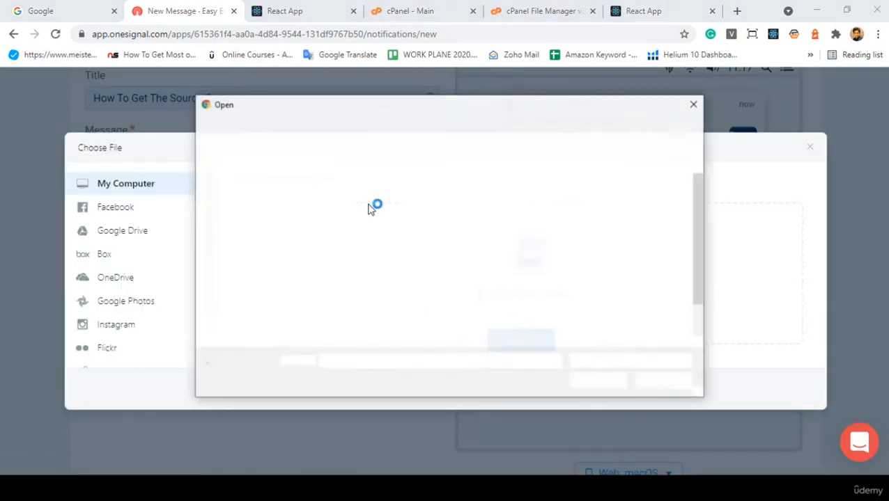
{"action": "left_click", "coordinate": [243, 204]}
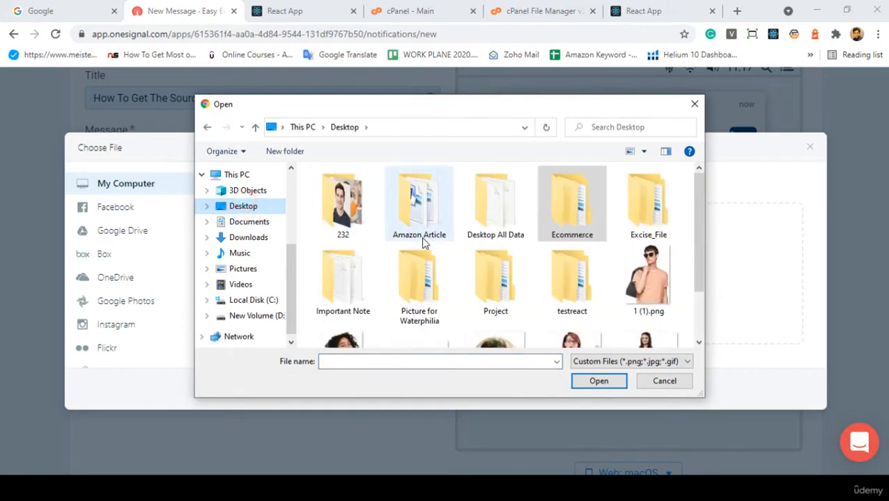
{"action": "double_click", "coordinate": [343, 207]}
{"action": "scroll", "coordinate": [445, 272], "scroll_direction": "down", "scroll_amount": 5}
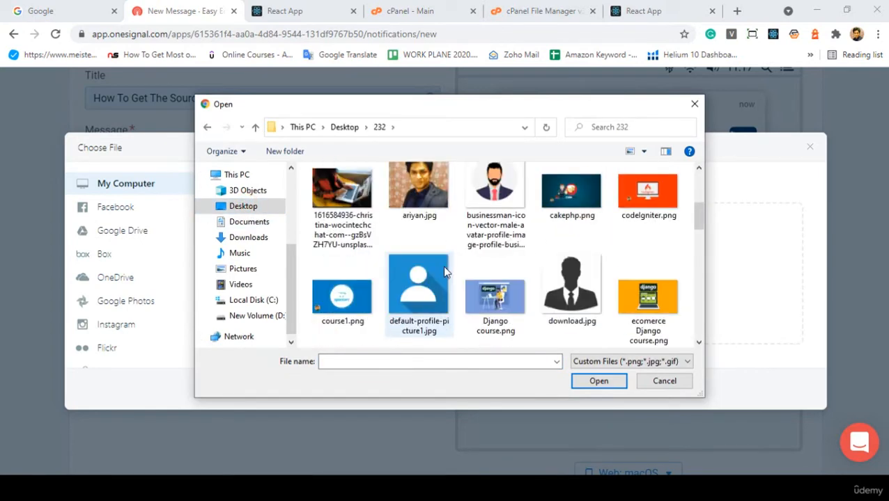
{"action": "scroll", "coordinate": [444, 272], "scroll_direction": "down", "scroll_amount": 5}
{"action": "scroll", "coordinate": [444, 272], "scroll_direction": "up", "scroll_amount": 2}
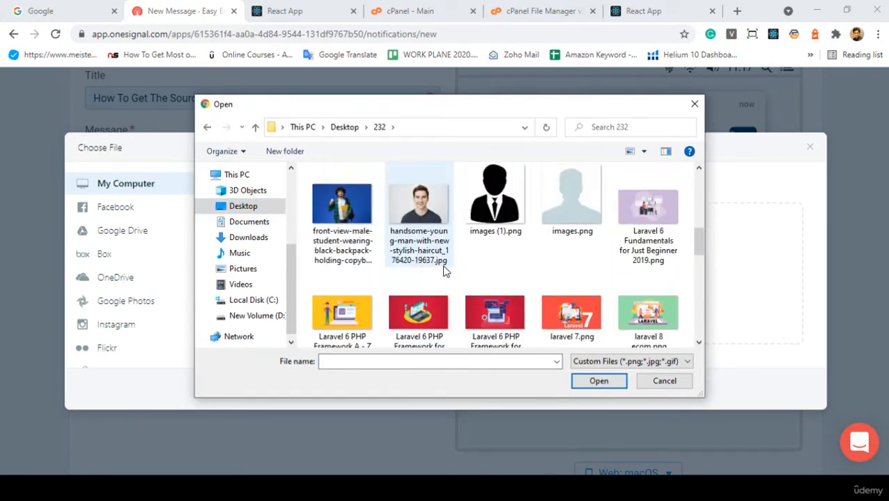
{"action": "double_click", "coordinate": [408, 223]}
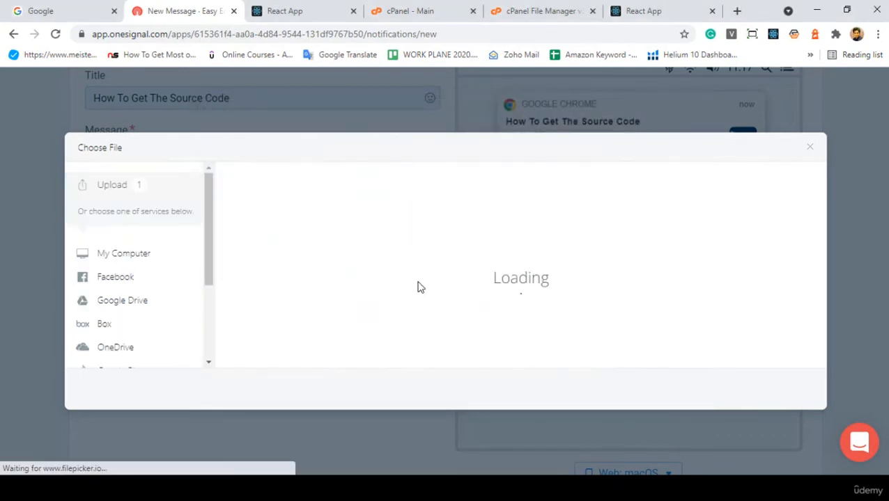
{"action": "left_click", "coordinate": [795, 389]}
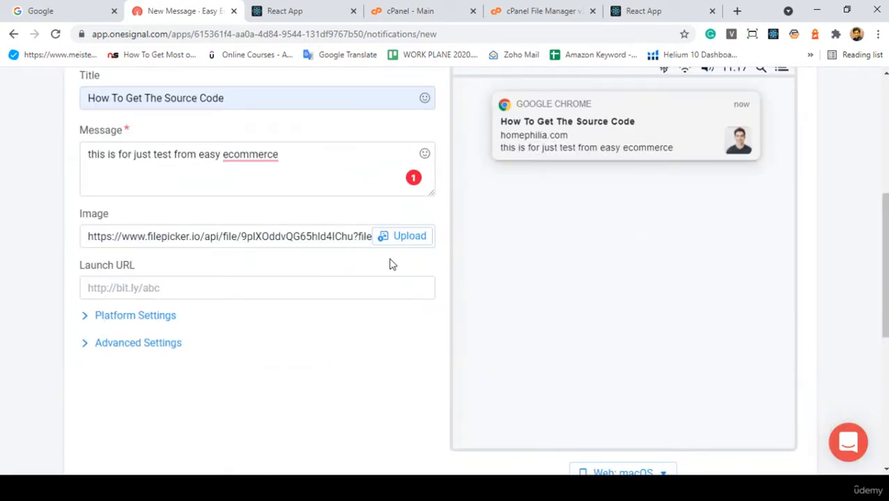
Correct the word "ecommerce" in the message to Grammarly's suggestion "eCommerce"
{"action": "scroll", "coordinate": [386, 261], "scroll_direction": "up", "scroll_amount": 1}
{"action": "left_click", "coordinate": [259, 221]}
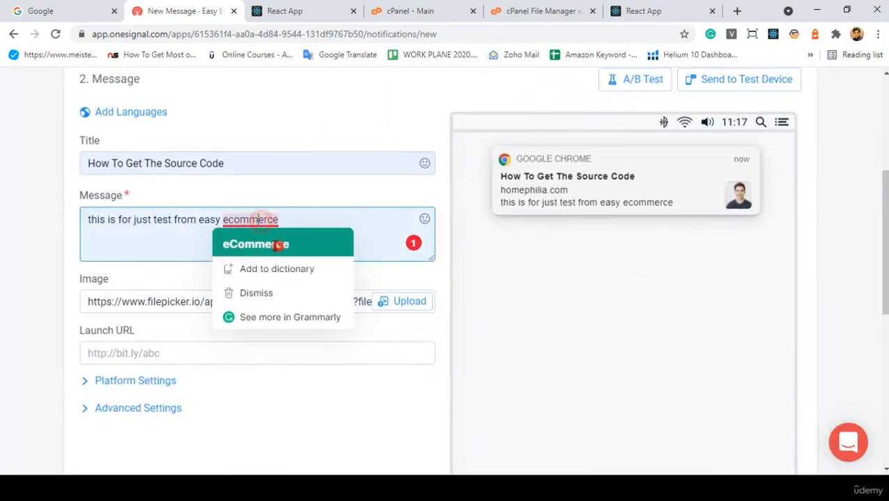
{"action": "left_click", "coordinate": [271, 242]}
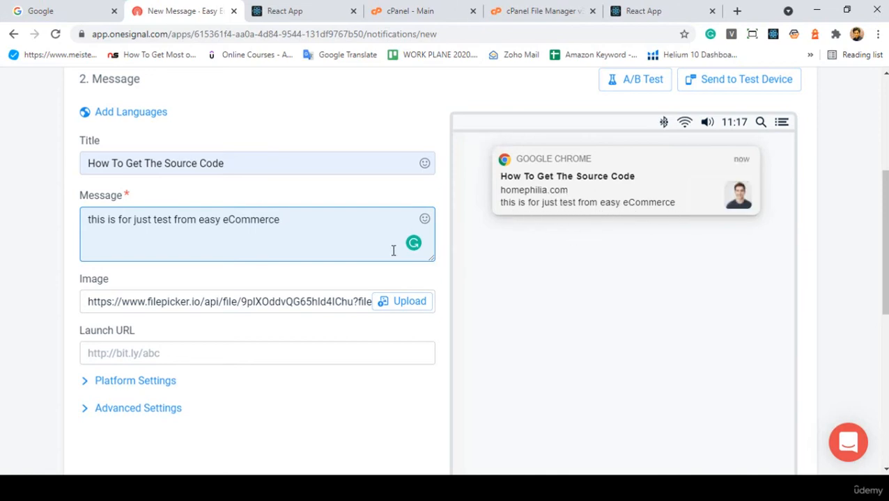
Examine the notification's Platform Settings, Advanced Settings and the available preview platforms
{"action": "scroll", "coordinate": [393, 255], "scroll_direction": "down", "scroll_amount": 2}
{"action": "scroll", "coordinate": [328, 261], "scroll_direction": "up", "scroll_amount": 1}
{"action": "scroll", "coordinate": [135, 241], "scroll_direction": "down", "scroll_amount": 1}
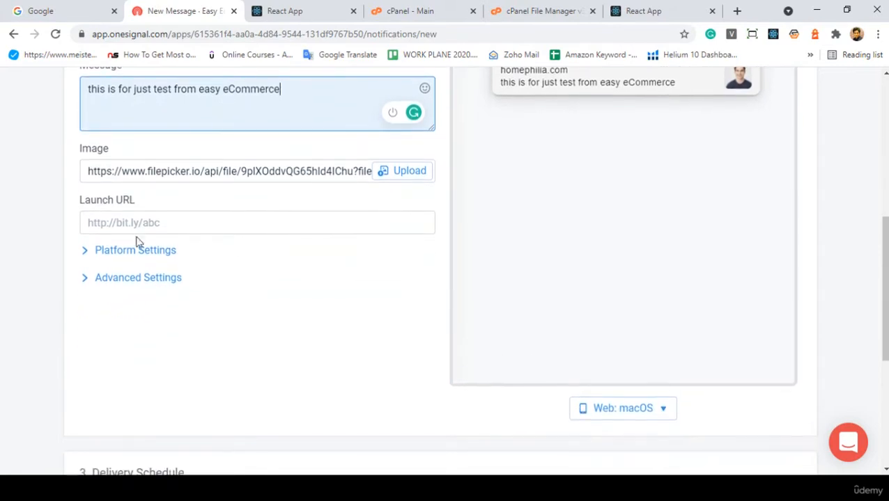
{"action": "left_click", "coordinate": [120, 252]}
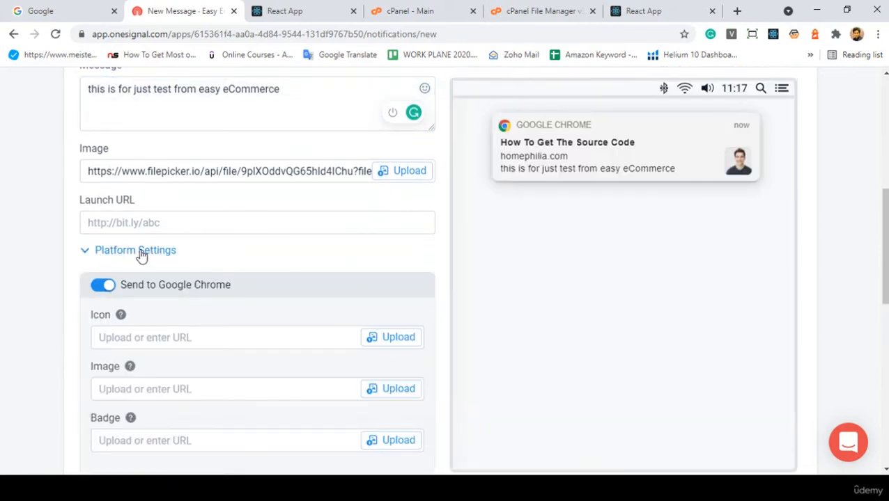
{"action": "left_click", "coordinate": [149, 251]}
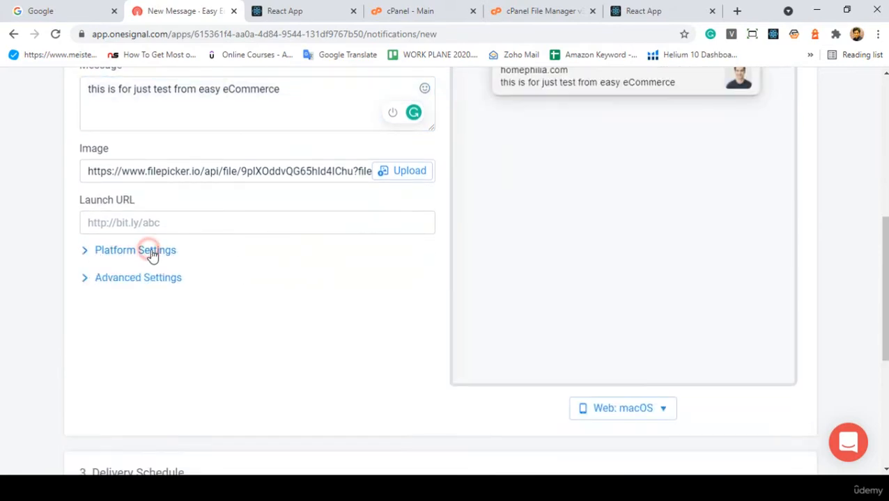
{"action": "left_click", "coordinate": [145, 284]}
{"action": "scroll", "coordinate": [185, 279], "scroll_direction": "down", "scroll_amount": 5}
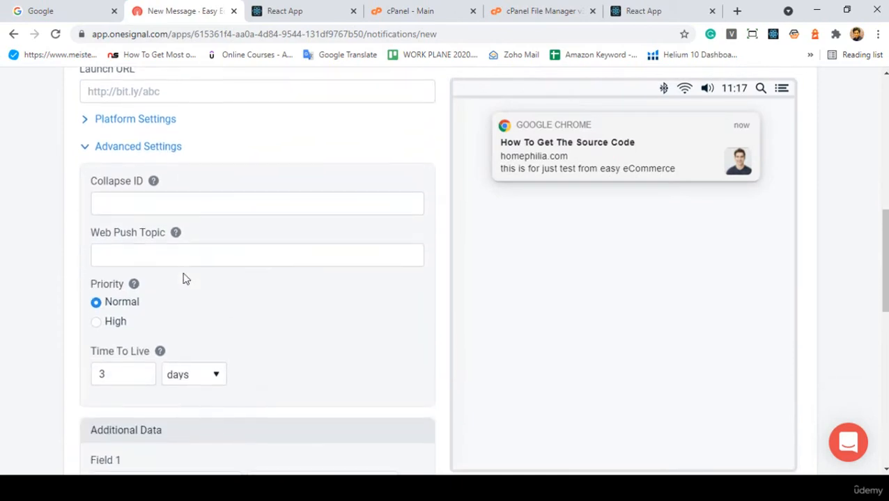
{"action": "scroll", "coordinate": [187, 279], "scroll_direction": "up", "scroll_amount": 5}
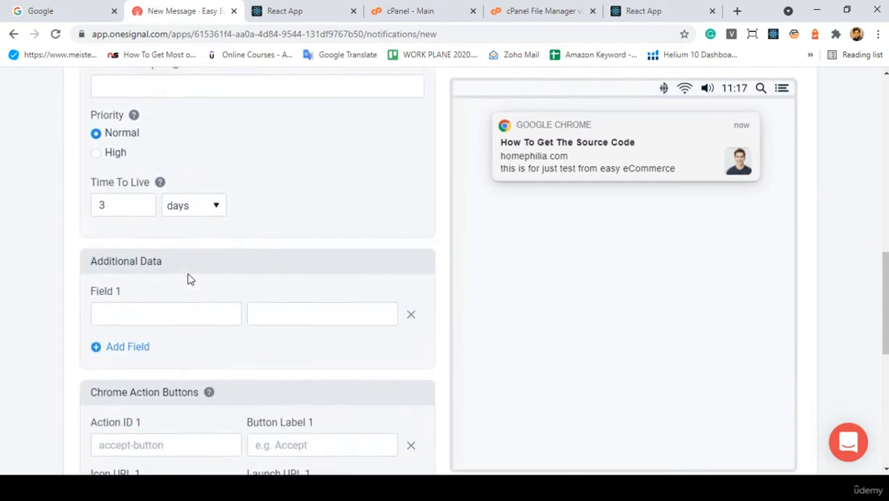
{"action": "left_click", "coordinate": [142, 277]}
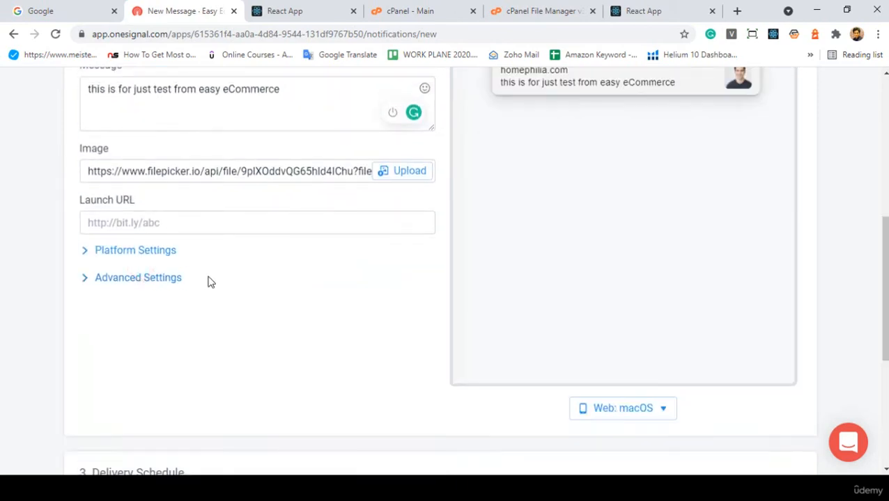
{"action": "left_click", "coordinate": [582, 415]}
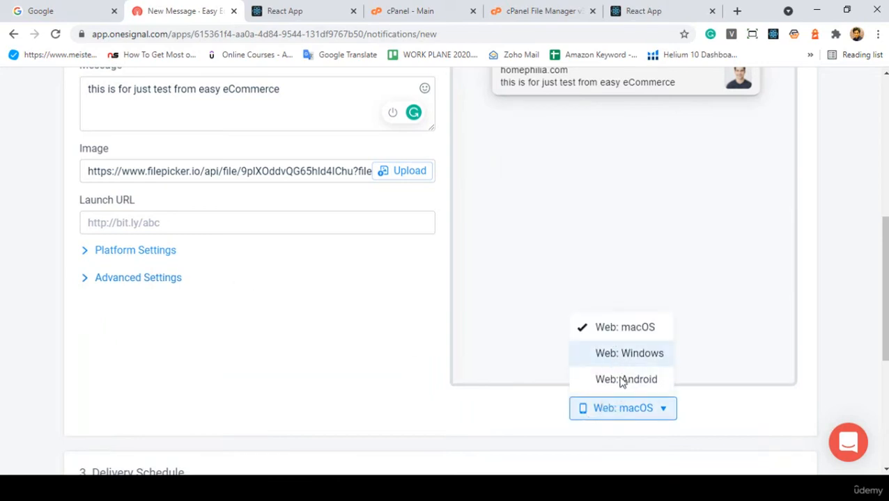
{"action": "left_click", "coordinate": [369, 367]}
Check the delivery schedule and the estimated recipients in the message review, and send the push notification
{"action": "scroll", "coordinate": [370, 367], "scroll_direction": "down", "scroll_amount": 1}
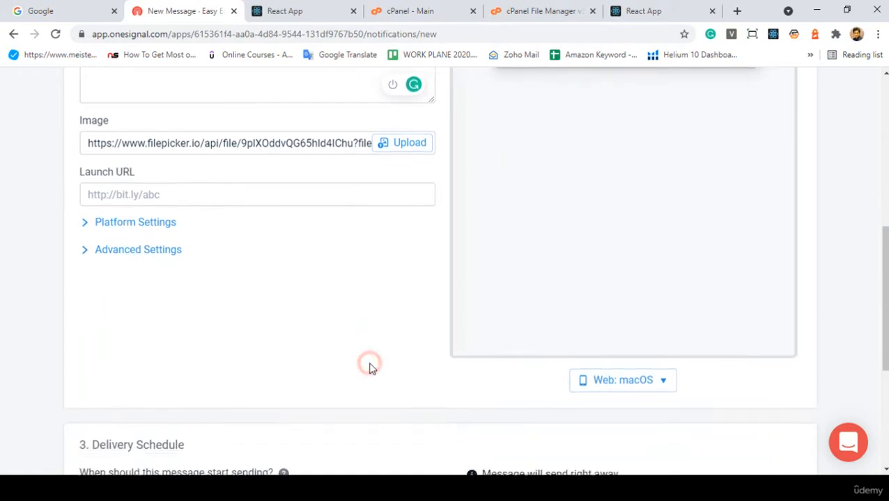
{"action": "scroll", "coordinate": [370, 367], "scroll_direction": "down", "scroll_amount": 4}
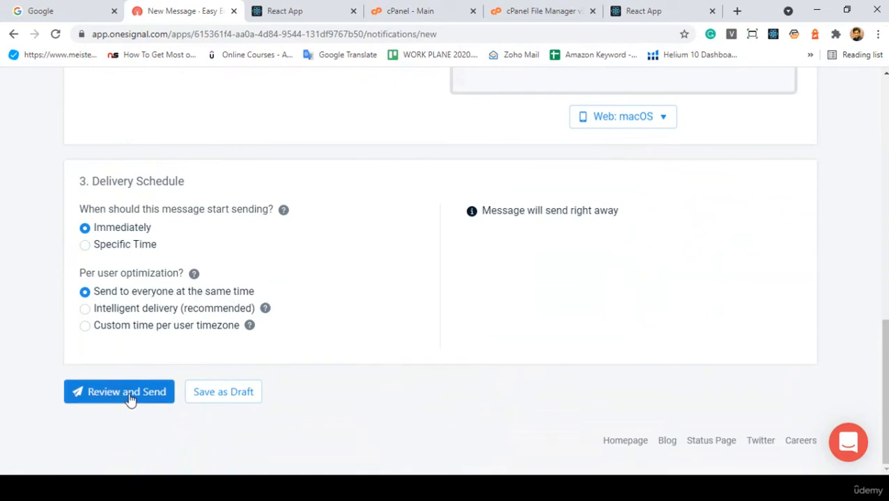
{"action": "scroll", "coordinate": [204, 374], "scroll_direction": "up", "scroll_amount": 10}
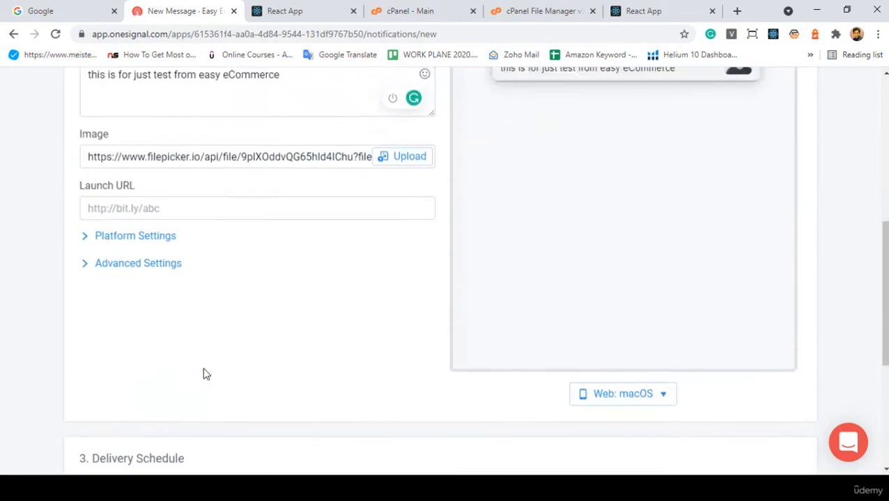
{"action": "scroll", "coordinate": [204, 374], "scroll_direction": "up", "scroll_amount": 2}
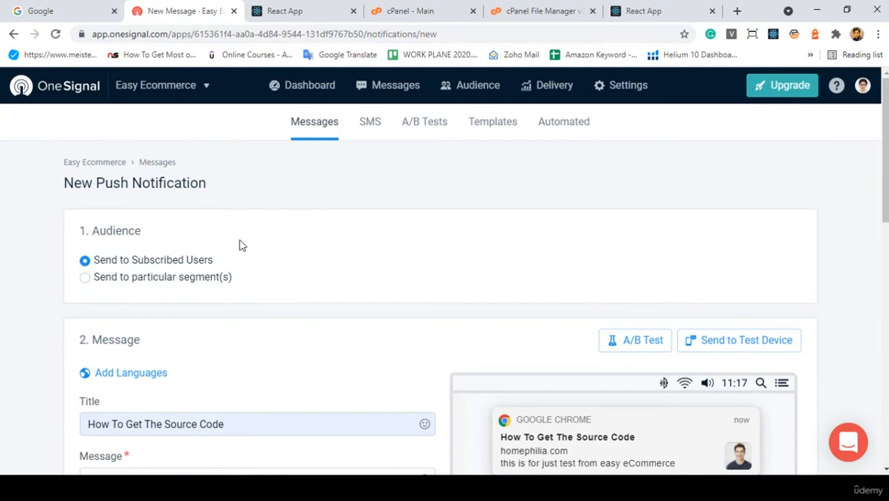
{"action": "scroll", "coordinate": [240, 251], "scroll_direction": "down", "scroll_amount": 10}
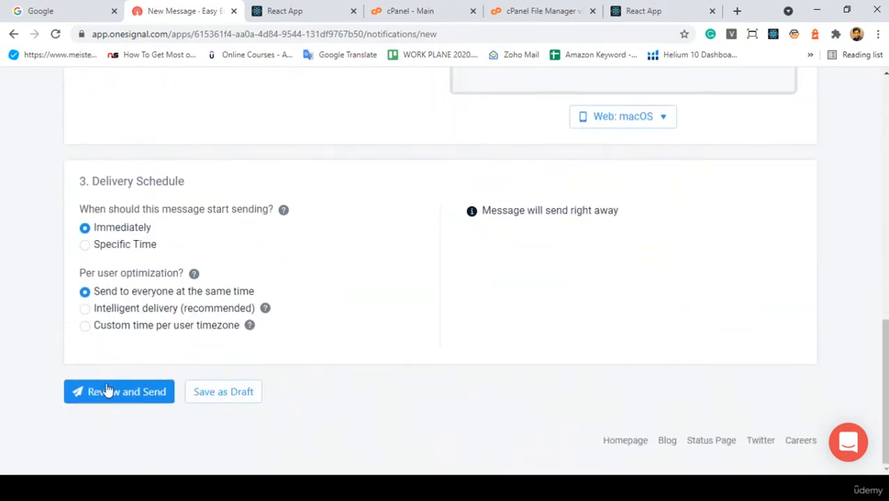
{"action": "left_click", "coordinate": [107, 392]}
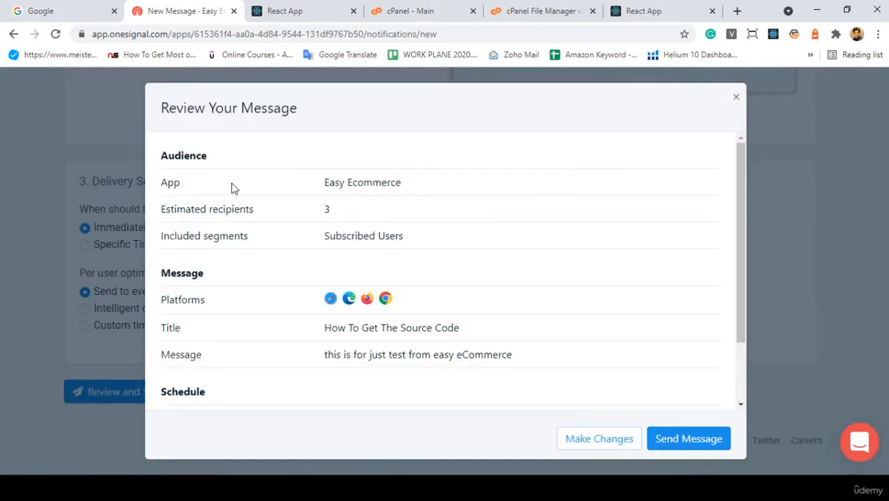
{"action": "left_click_drag", "start_coordinate": [159, 212], "coordinate": [255, 213]}
{"action": "left_click_drag", "start_coordinate": [316, 211], "coordinate": [376, 213]}
{"action": "left_click", "coordinate": [381, 211]}
{"action": "left_click", "coordinate": [670, 439]}
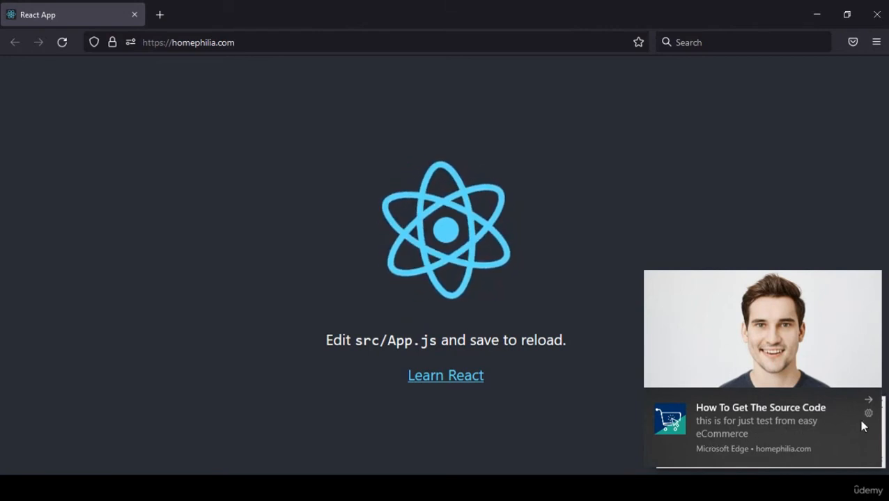
Dismiss the desktop notification, examine the push received on the phone in AnyDesk, and return to the OneSignal delivery report in Chrome
{"action": "left_click", "coordinate": [868, 401]}
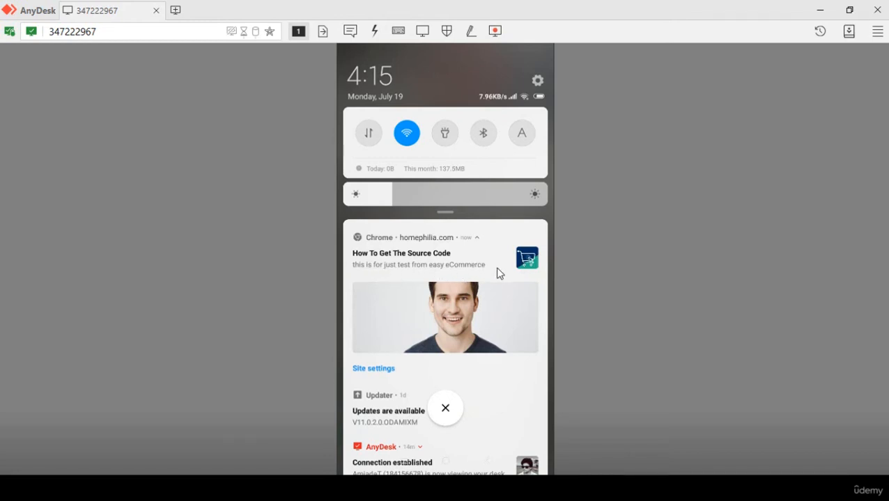
{"action": "scroll", "coordinate": [505, 269], "scroll_direction": "down", "scroll_amount": 3}
{"action": "scroll", "coordinate": [500, 270], "scroll_direction": "up", "scroll_amount": 2}
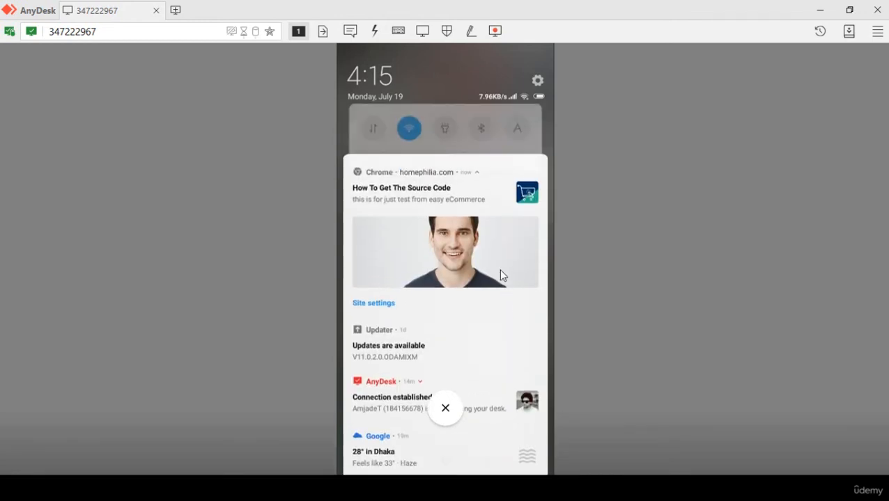
{"action": "scroll", "coordinate": [497, 269], "scroll_direction": "down", "scroll_amount": 2}
{"action": "scroll", "coordinate": [485, 262], "scroll_direction": "up", "scroll_amount": 2}
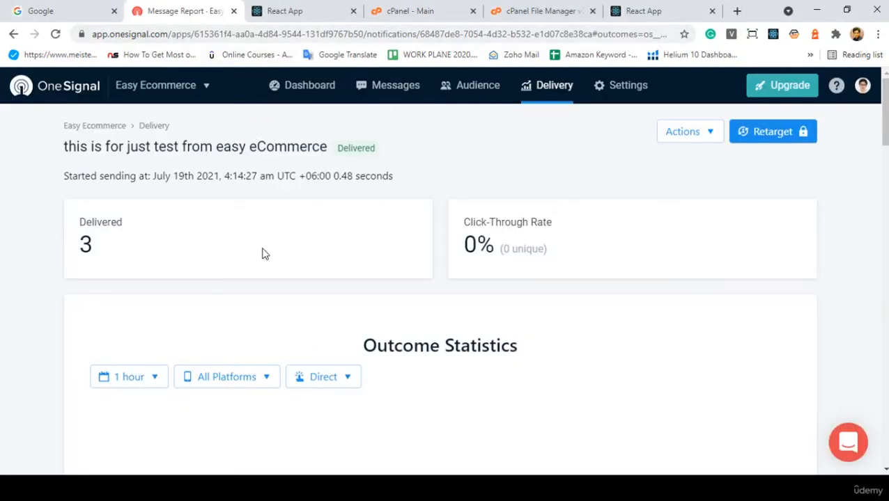
{"action": "left_click", "coordinate": [563, 488]}
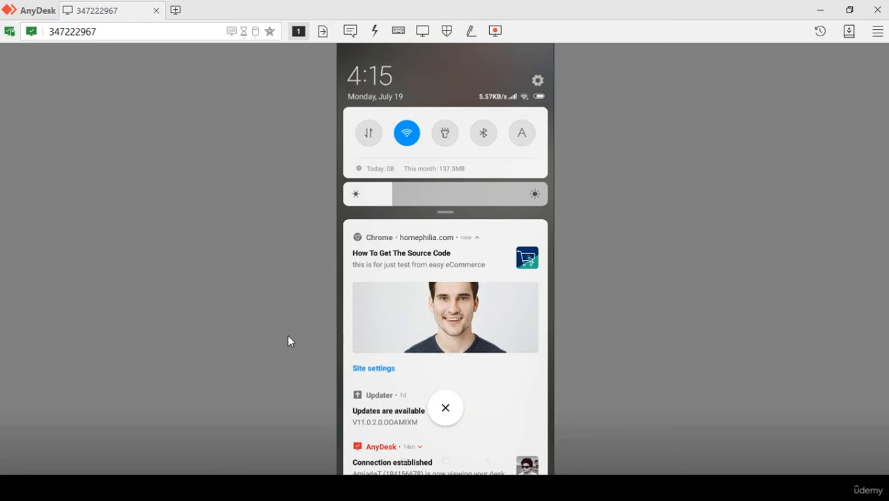
{"action": "left_click", "coordinate": [266, 488]}
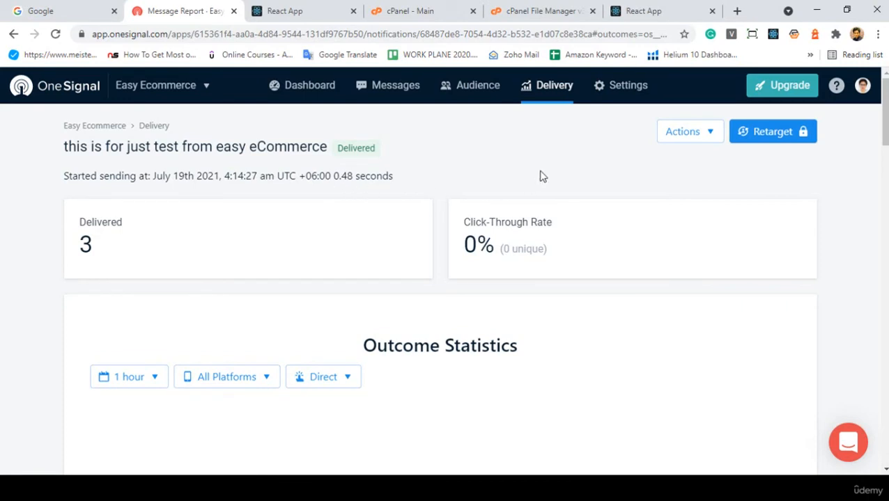
Start another new push notification from the app's dashboard
{"action": "left_click", "coordinate": [292, 88]}
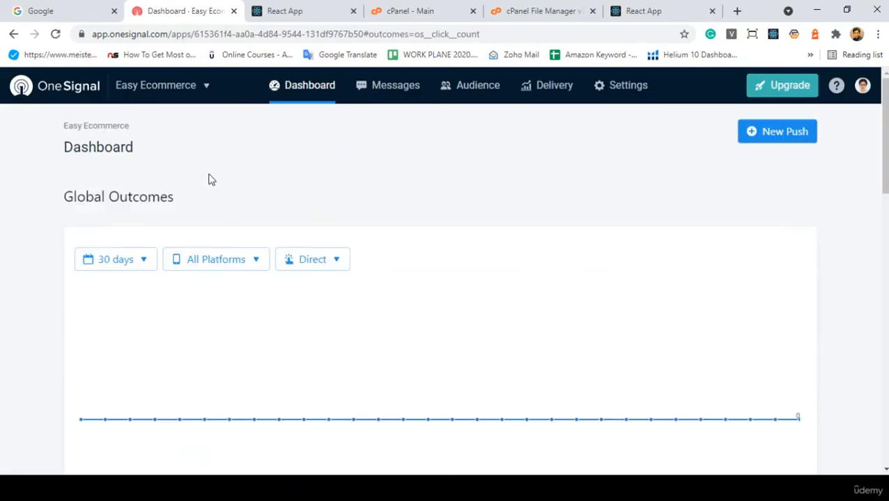
{"action": "scroll", "coordinate": [210, 179], "scroll_direction": "down", "scroll_amount": 2}
{"action": "scroll", "coordinate": [209, 179], "scroll_direction": "up", "scroll_amount": 2}
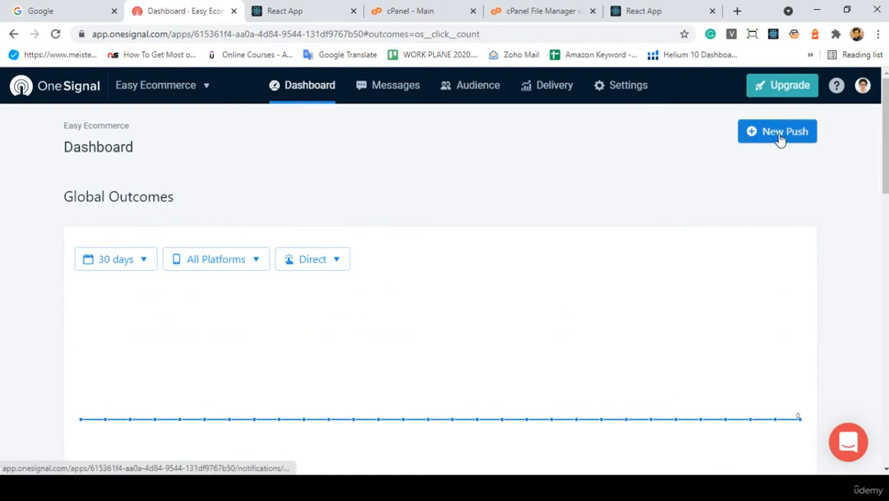
{"action": "left_click", "coordinate": [780, 139]}
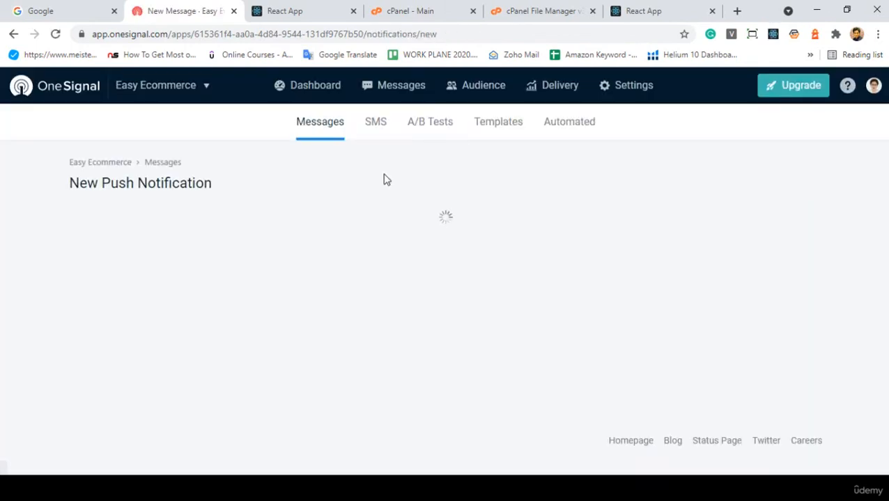
Enter "easy ecommerce" as the notification's title and "This is just for test from easy shop" as its message
{"action": "scroll", "coordinate": [380, 177], "scroll_direction": "down", "scroll_amount": 2}
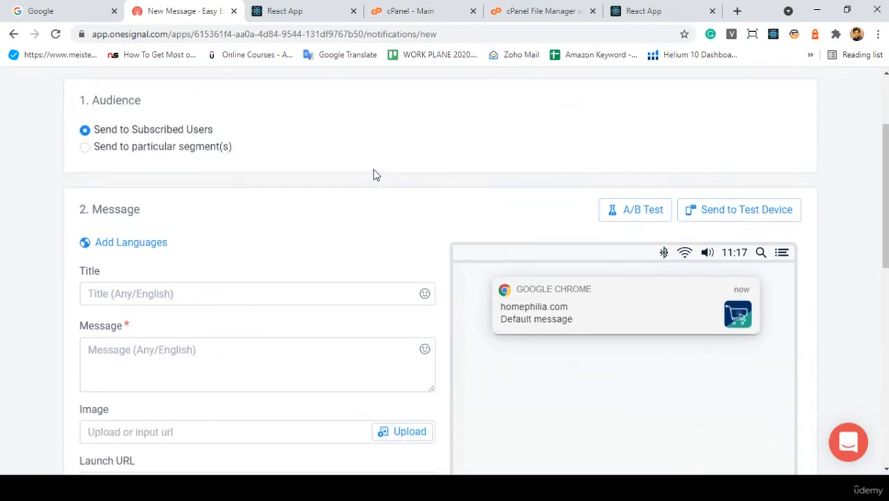
{"action": "scroll", "coordinate": [362, 171], "scroll_direction": "down", "scroll_amount": 1}
{"action": "left_click", "coordinate": [155, 231]}
{"action": "type", "text": "ea"}
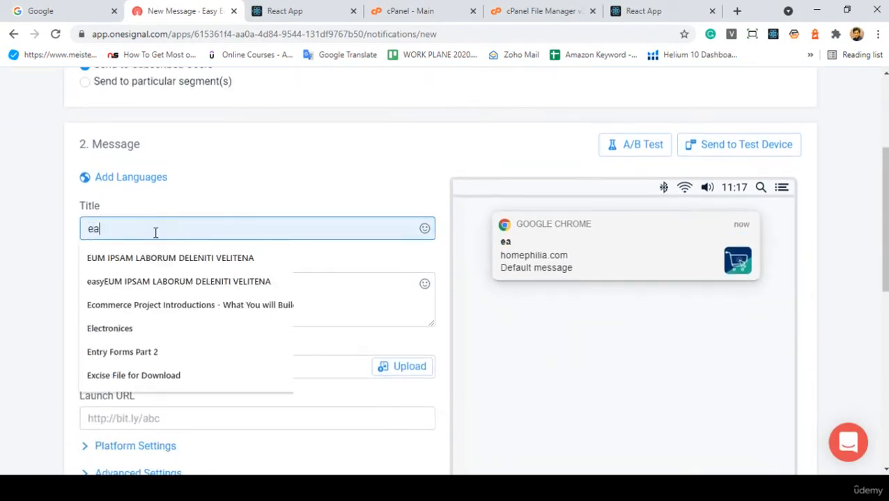
{"action": "type", "text": "sy ecommerc"}
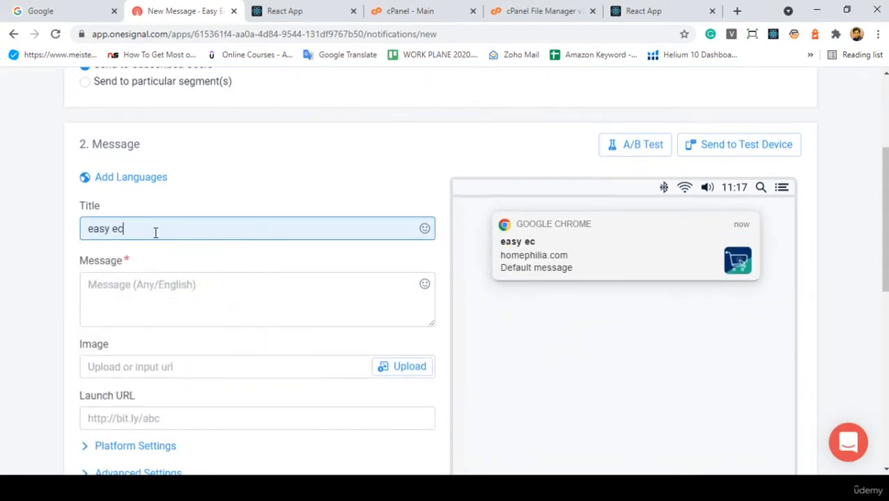
{"action": "key", "text": "Tab"}
{"action": "key", "text": "Tab"}
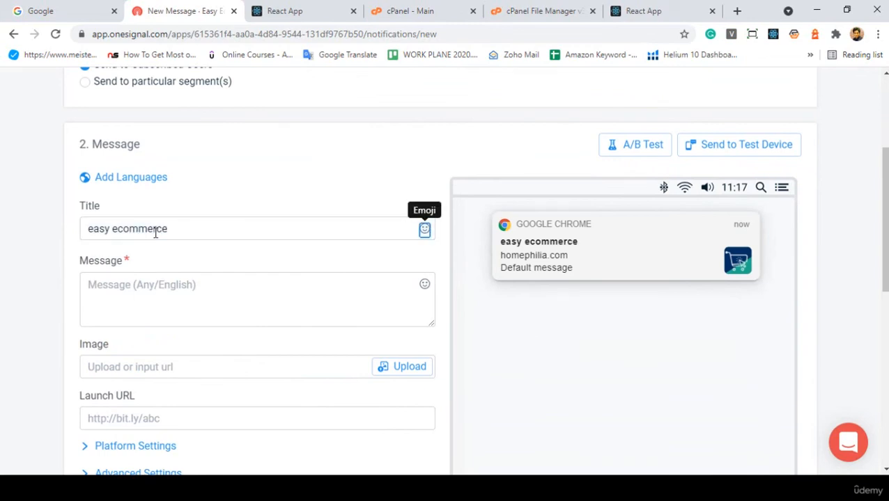
{"action": "type", "text": "This sis j"}
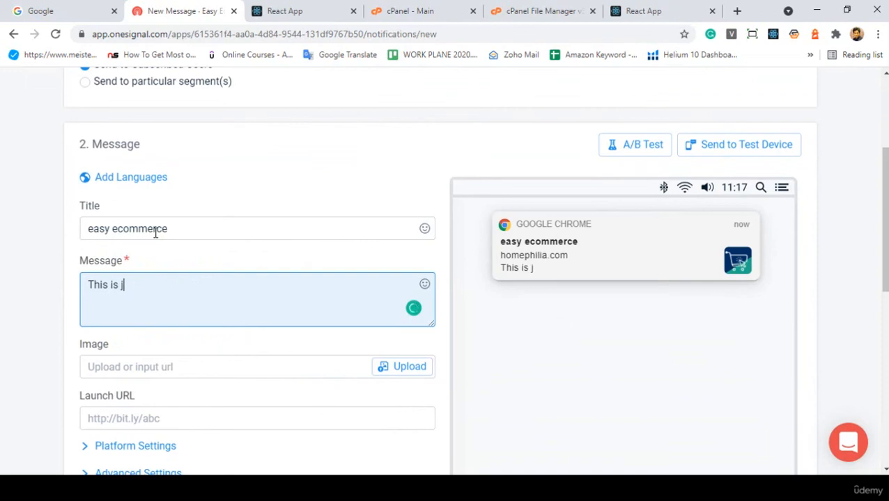
{"action": "type", "text": "ust for t"}
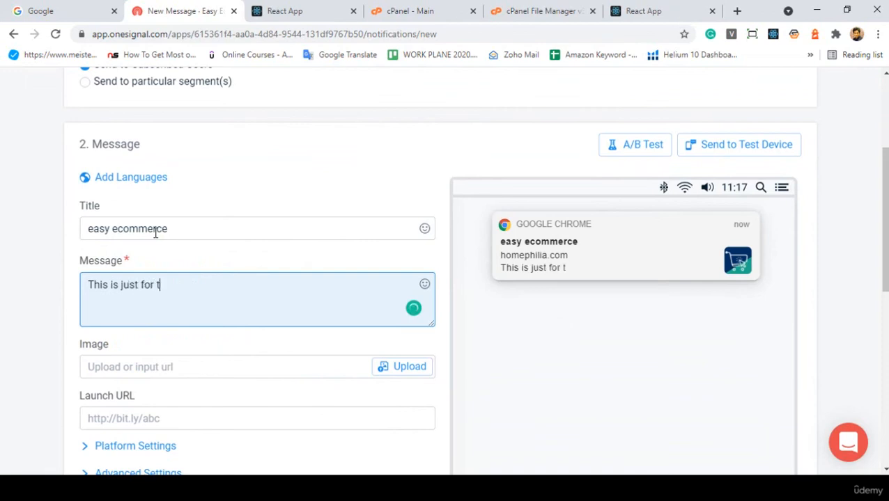
{"action": "type", "text": "est from"}
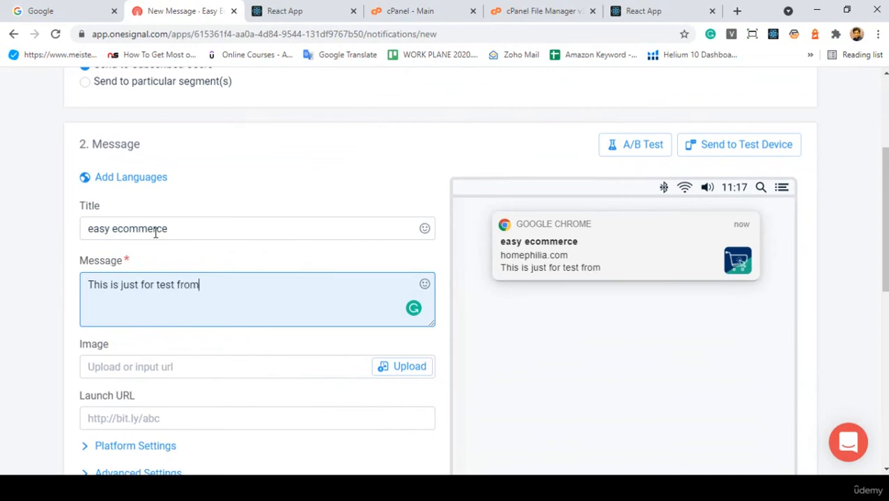
{"action": "type", "text": " k"}
{"action": "type", "text": "asy shop"}
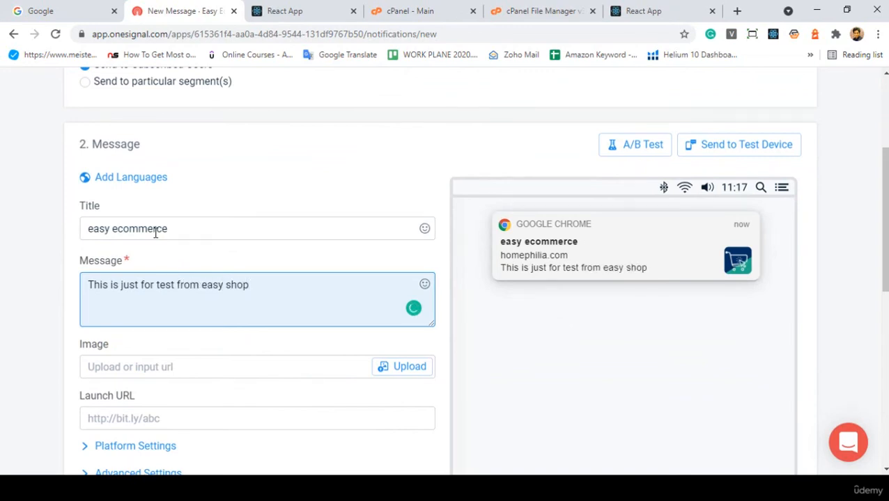
Upload the front-view-male-student-wearing-black-backpack picture from the Desktop folder 232 as the notification's image
{"action": "scroll", "coordinate": [156, 232], "scroll_direction": "down", "scroll_amount": 1}
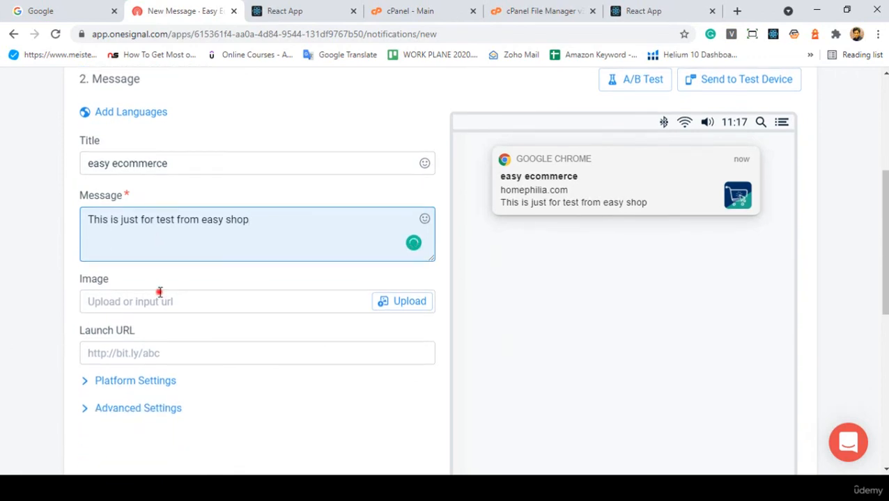
{"action": "left_click", "coordinate": [393, 304]}
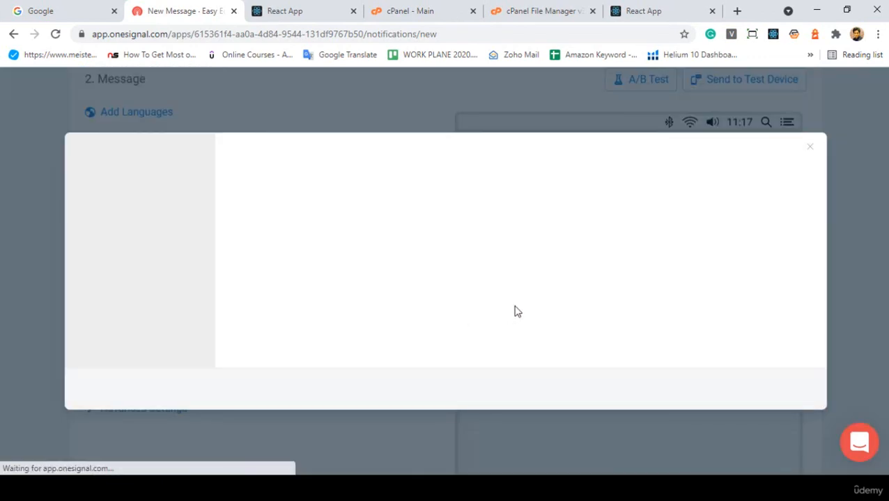
{"action": "left_click", "coordinate": [513, 340]}
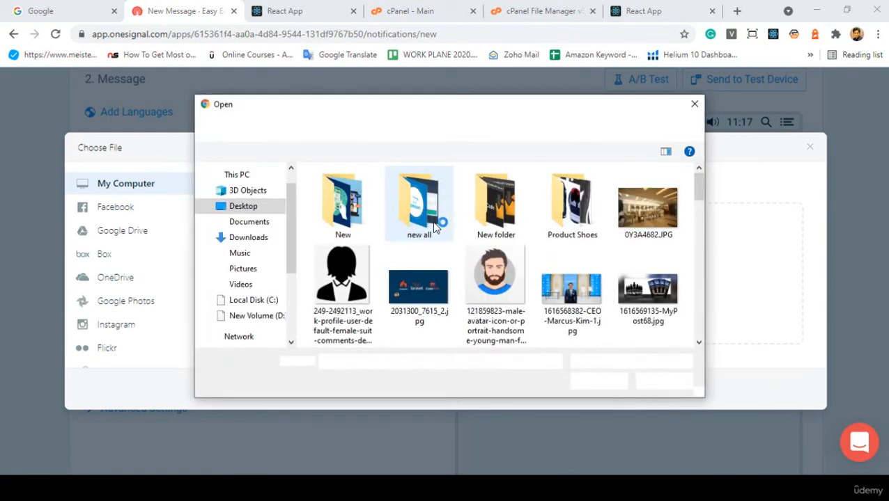
{"action": "scroll", "coordinate": [433, 228], "scroll_direction": "down", "scroll_amount": 3}
{"action": "scroll", "coordinate": [435, 228], "scroll_direction": "down", "scroll_amount": 2}
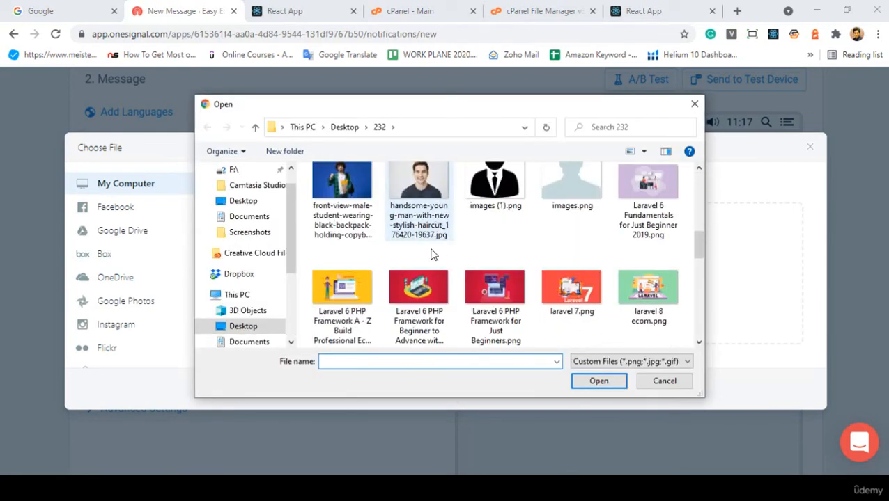
{"action": "scroll", "coordinate": [431, 254], "scroll_direction": "up", "scroll_amount": 1}
{"action": "double_click", "coordinate": [342, 200]}
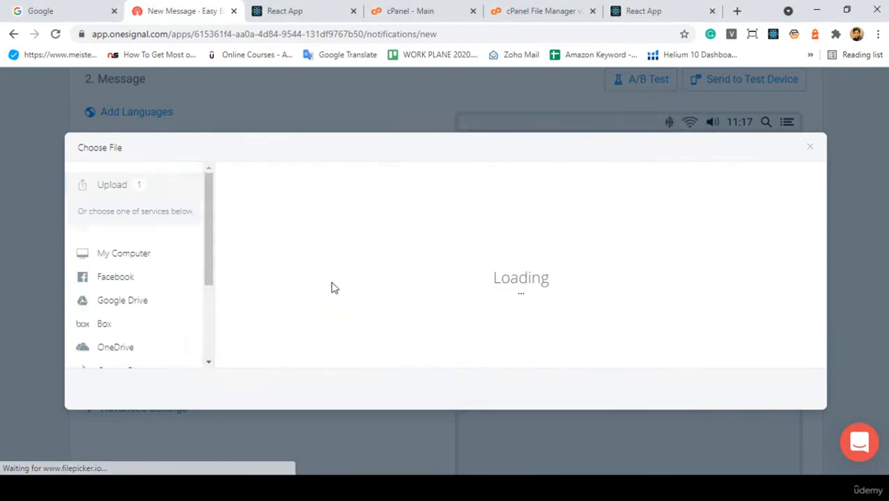
{"action": "left_click", "coordinate": [795, 389]}
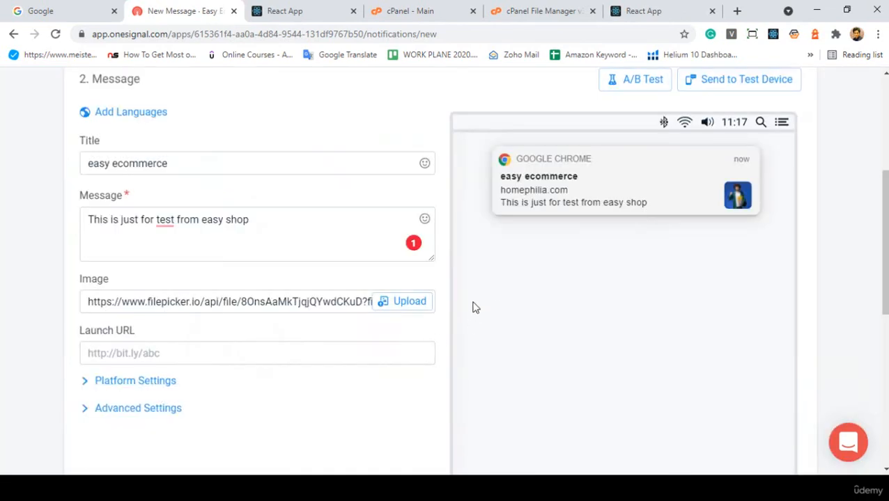
Look up the homephilia.com site address for the Launch URL and go over the notification's audience and message fields
{"action": "scroll", "coordinate": [410, 313], "scroll_direction": "down", "scroll_amount": 1}
{"action": "scroll", "coordinate": [410, 313], "scroll_direction": "down", "scroll_amount": 1}
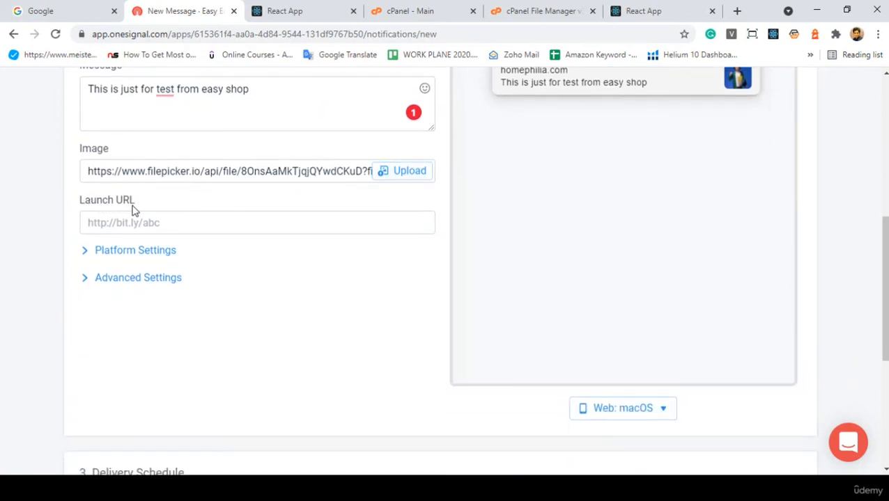
{"action": "scroll", "coordinate": [220, 219], "scroll_direction": "up", "scroll_amount": 2}
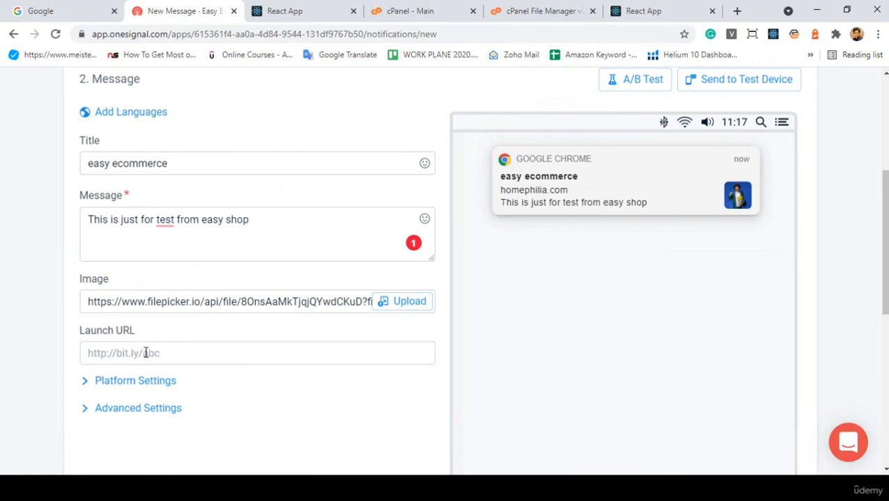
{"action": "left_click", "coordinate": [620, 9]}
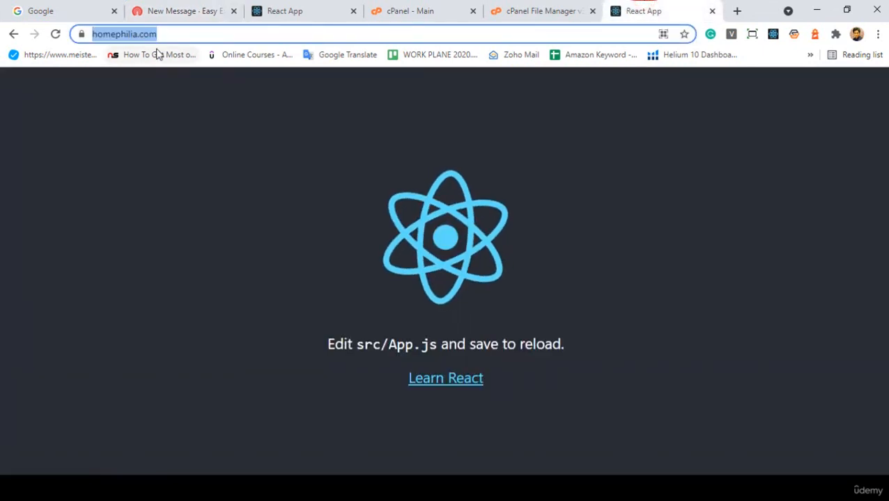
{"action": "left_click", "coordinate": [209, 9]}
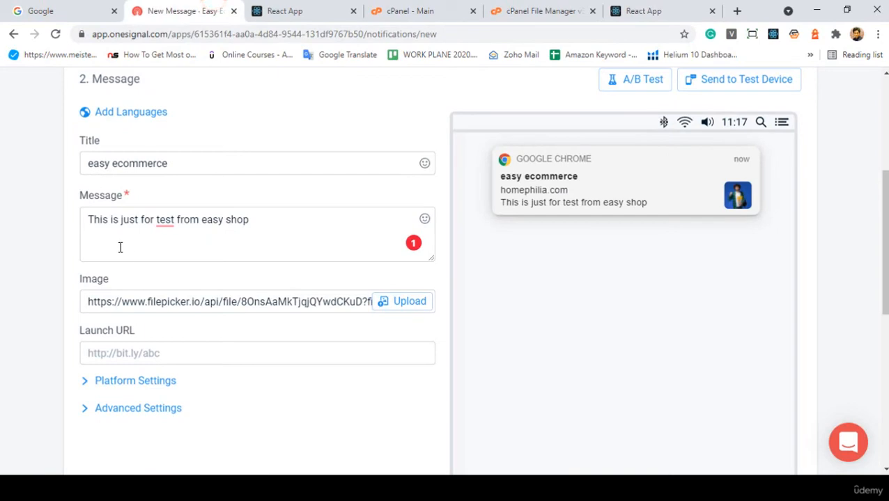
{"action": "scroll", "coordinate": [113, 244], "scroll_direction": "up", "scroll_amount": 1}
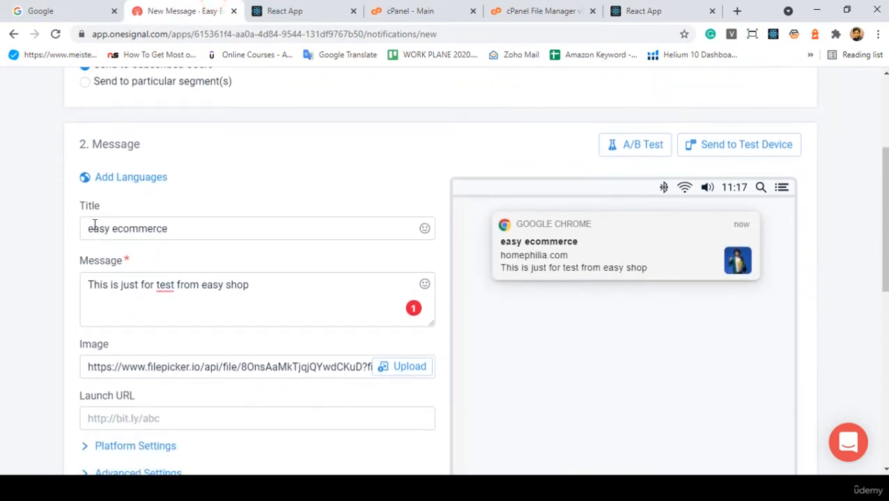
{"action": "scroll", "coordinate": [140, 195], "scroll_direction": "up", "scroll_amount": 2}
{"action": "scroll", "coordinate": [180, 200], "scroll_direction": "down", "scroll_amount": 1}
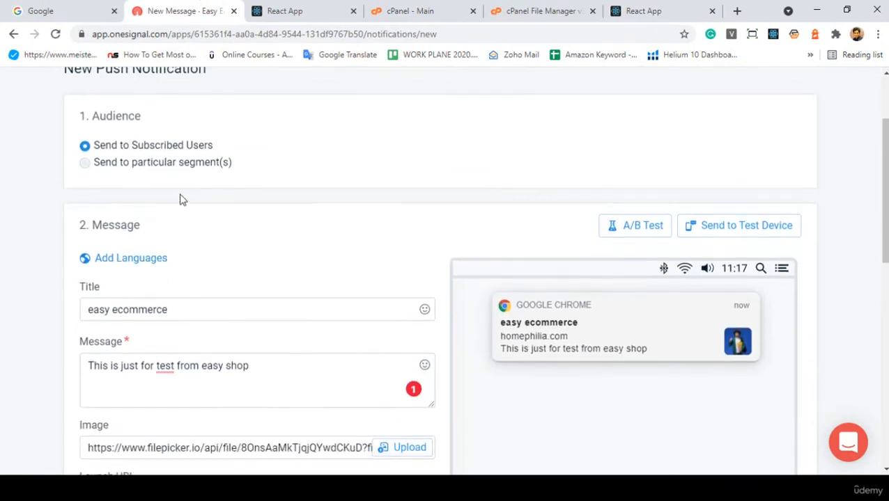
{"action": "scroll", "coordinate": [180, 200], "scroll_direction": "down", "scroll_amount": 2}
{"action": "scroll", "coordinate": [182, 197], "scroll_direction": "down", "scroll_amount": 1}
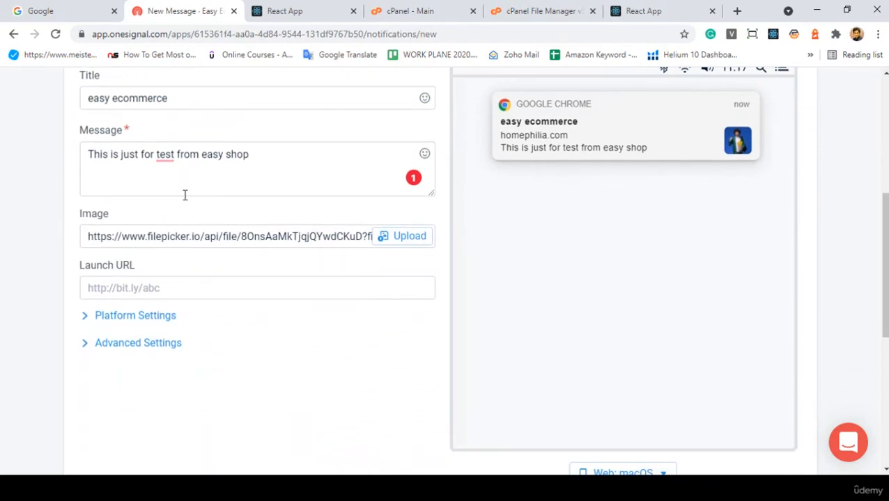
{"action": "left_click", "coordinate": [113, 286]}
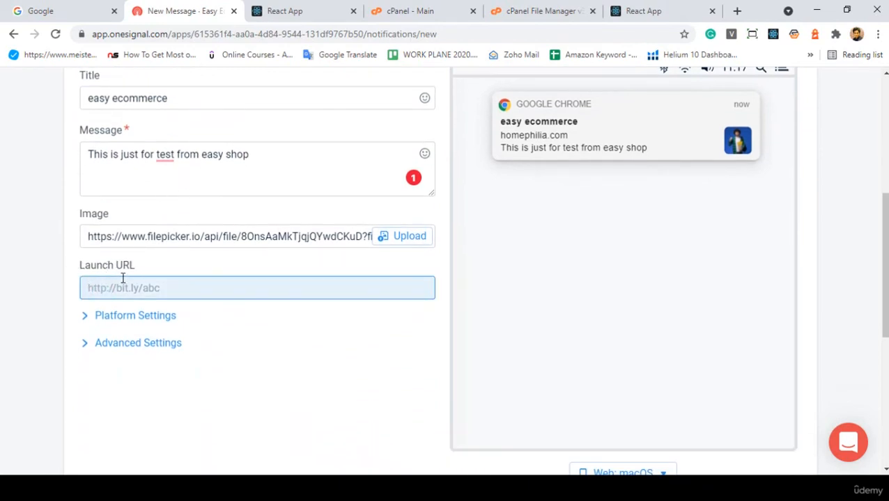
Review the notification, send it immediately to all subscribed users, and open the copy received through Microsoft Edge
{"action": "scroll", "coordinate": [139, 284], "scroll_direction": "down", "scroll_amount": 3}
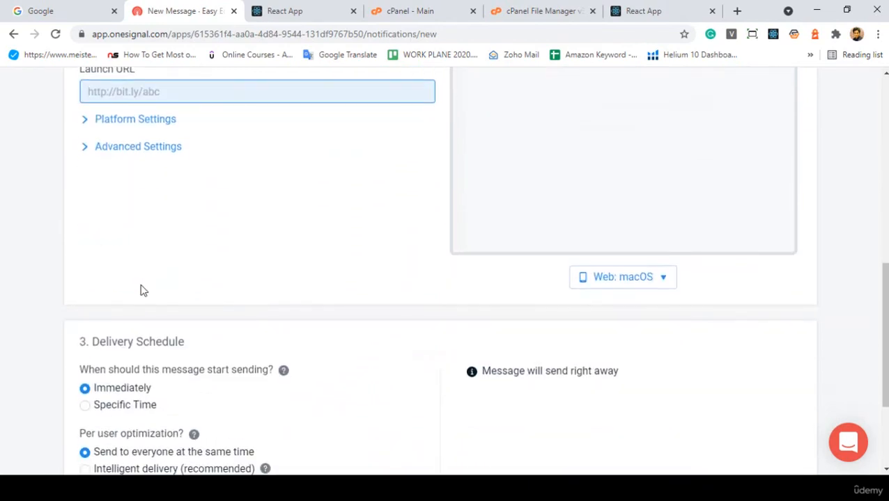
{"action": "scroll", "coordinate": [141, 289], "scroll_direction": "down", "scroll_amount": 2}
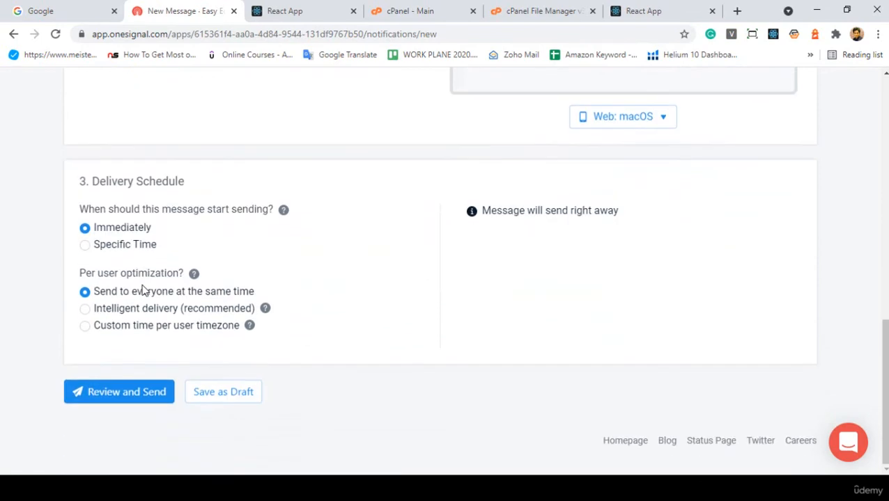
{"action": "left_click", "coordinate": [105, 393]}
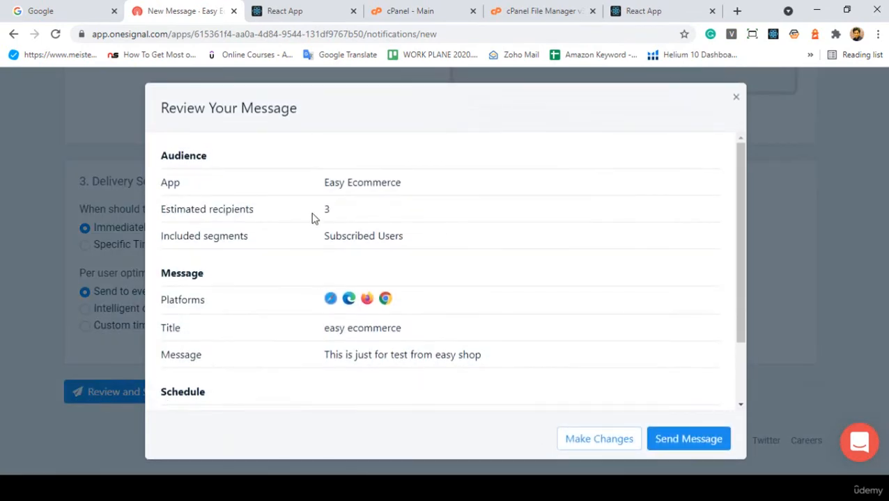
{"action": "left_click", "coordinate": [679, 439]}
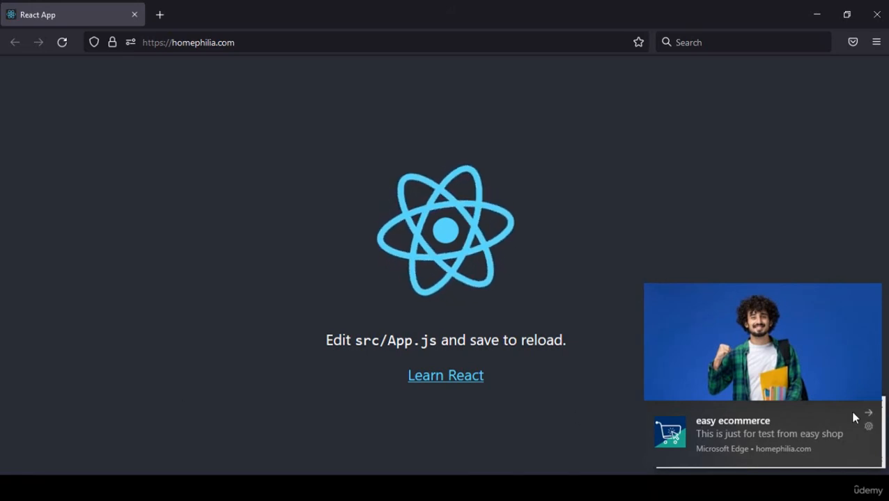
{"action": "left_click", "coordinate": [748, 445]}
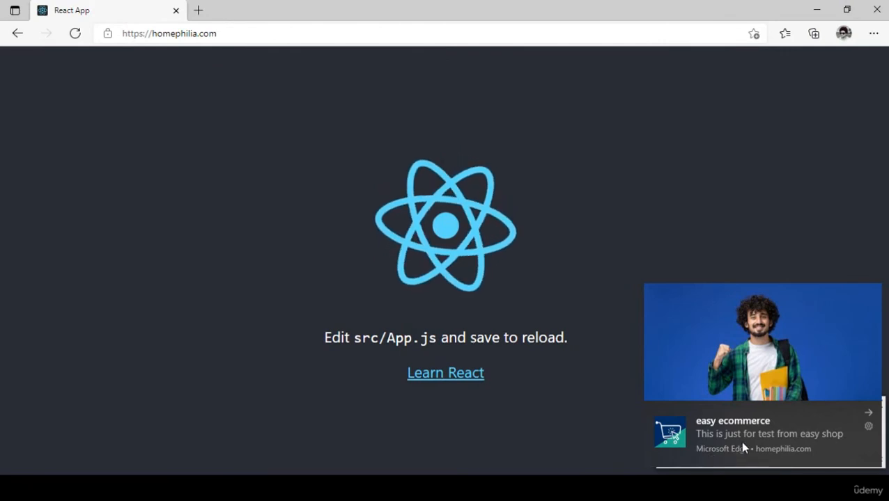
Dismiss the Microsoft Edge notification and switch to AnyDesk to examine the easy ecommerce notification received on the phone
{"action": "left_click", "coordinate": [870, 414]}
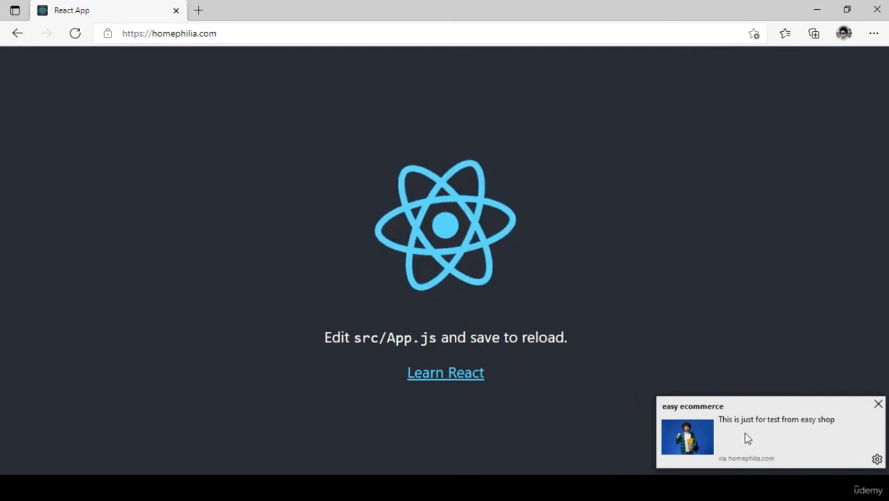
{"action": "left_click", "coordinate": [567, 488]}
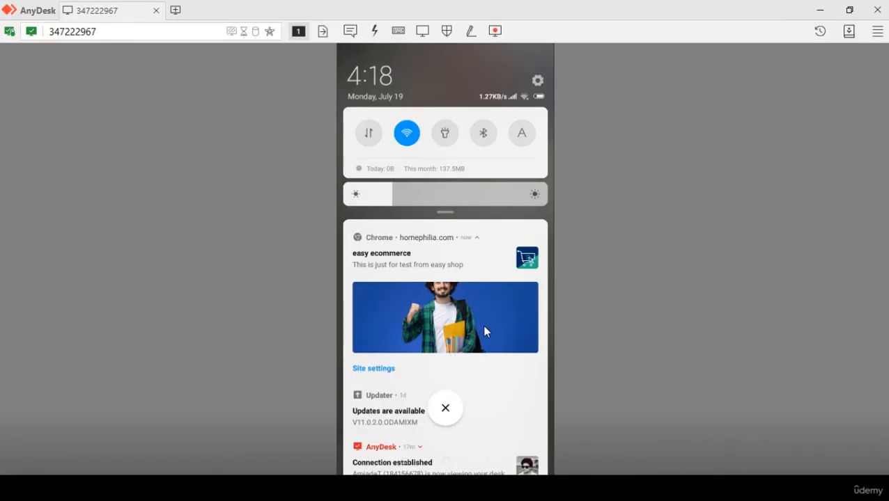
{"action": "scroll", "coordinate": [486, 332], "scroll_direction": "down", "scroll_amount": 3}
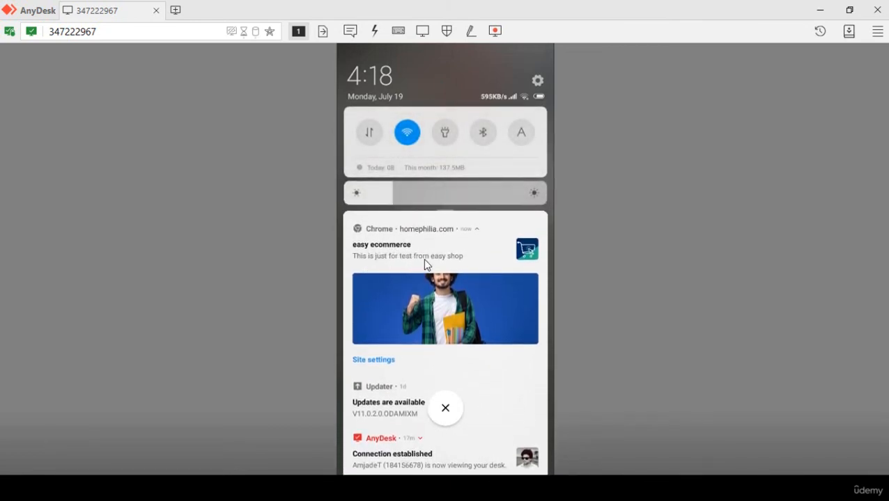
{"action": "left_click_drag", "start_coordinate": [480, 301], "coordinate": [454, 308]}
{"action": "scroll", "coordinate": [455, 309], "scroll_direction": "down", "scroll_amount": 3}
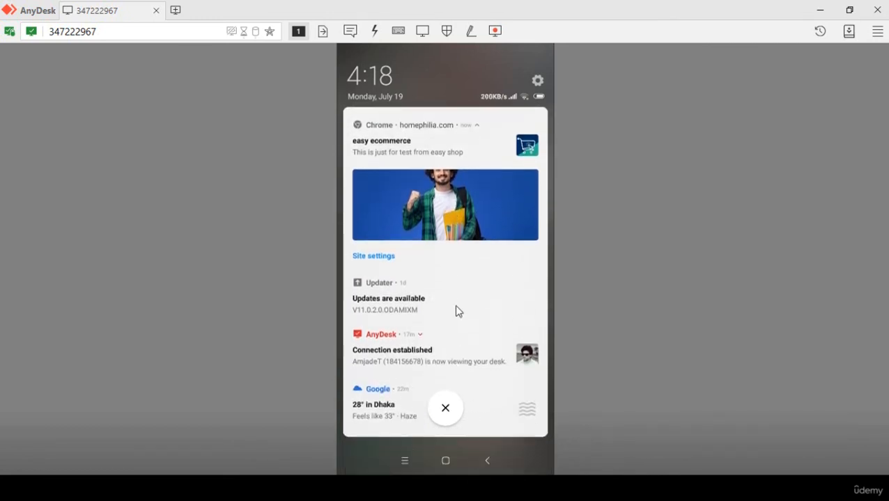
{"action": "scroll", "coordinate": [458, 305], "scroll_direction": "up", "scroll_amount": 3}
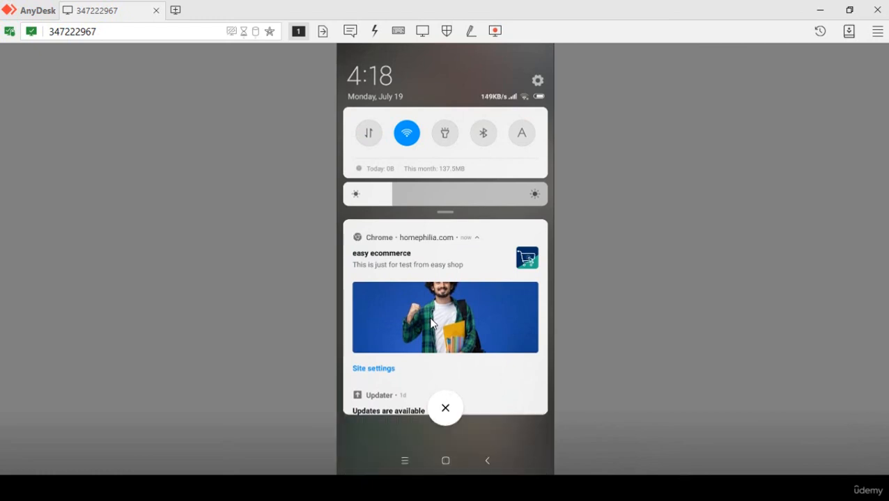
{"action": "left_click", "coordinate": [431, 323]}
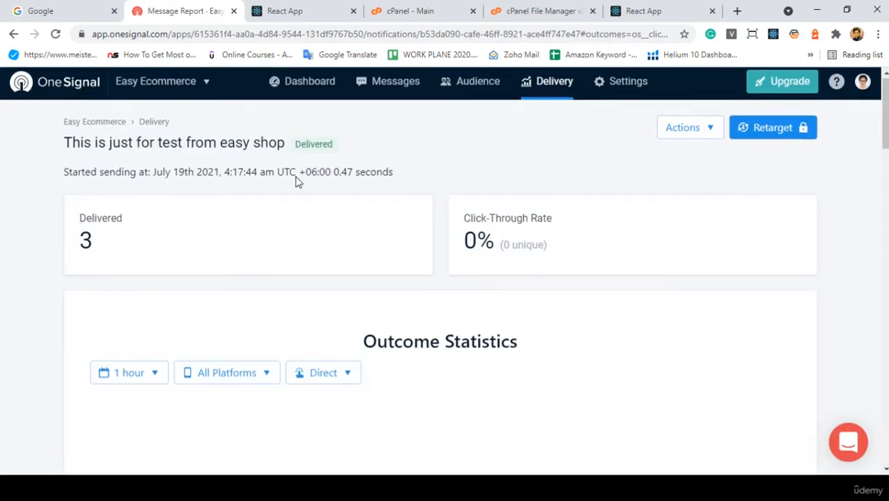
Switch to Chrome and examine the sent message's OneSignal report, including its delivery statistics, platform statistics, title and status
{"action": "scroll", "coordinate": [296, 180], "scroll_direction": "down", "scroll_amount": 7}
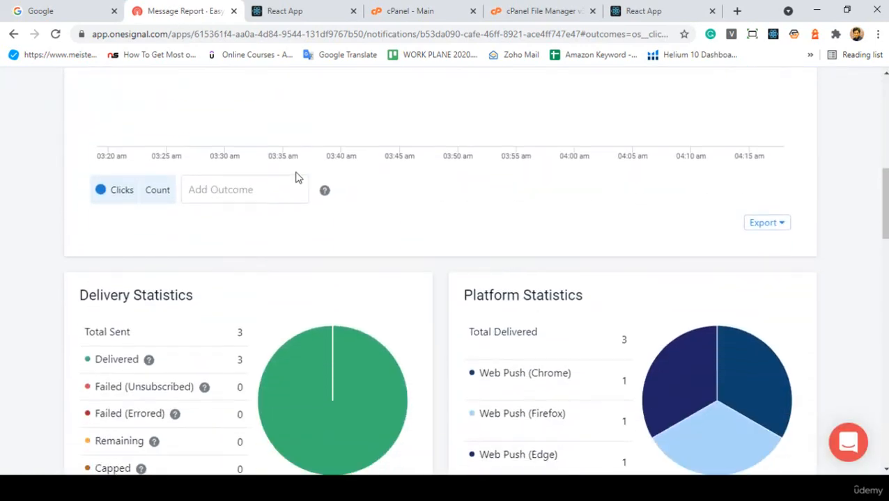
{"action": "scroll", "coordinate": [295, 178], "scroll_direction": "down", "scroll_amount": 3}
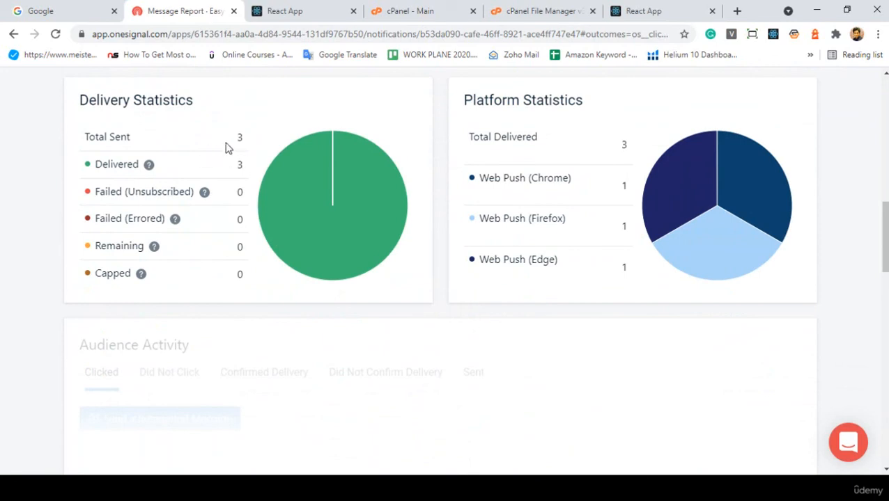
{"action": "scroll", "coordinate": [209, 181], "scroll_direction": "down", "scroll_amount": 1}
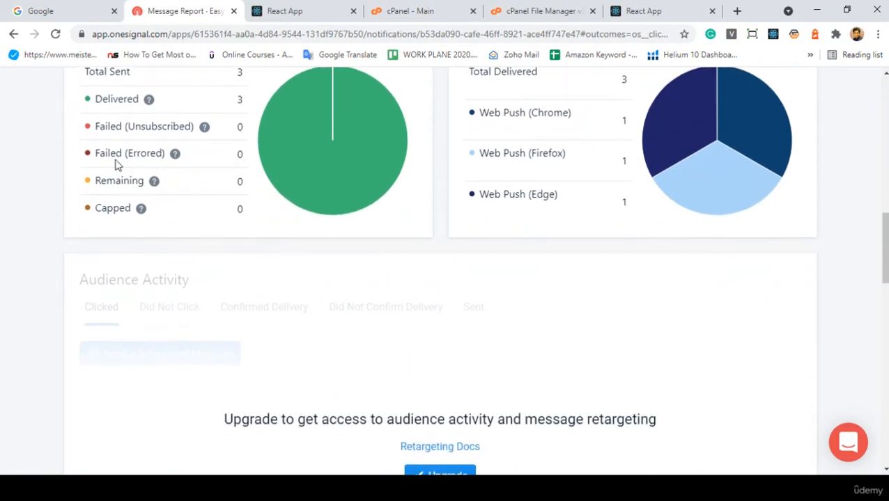
{"action": "scroll", "coordinate": [97, 165], "scroll_direction": "up", "scroll_amount": 1}
{"action": "scroll", "coordinate": [411, 247], "scroll_direction": "up", "scroll_amount": 3}
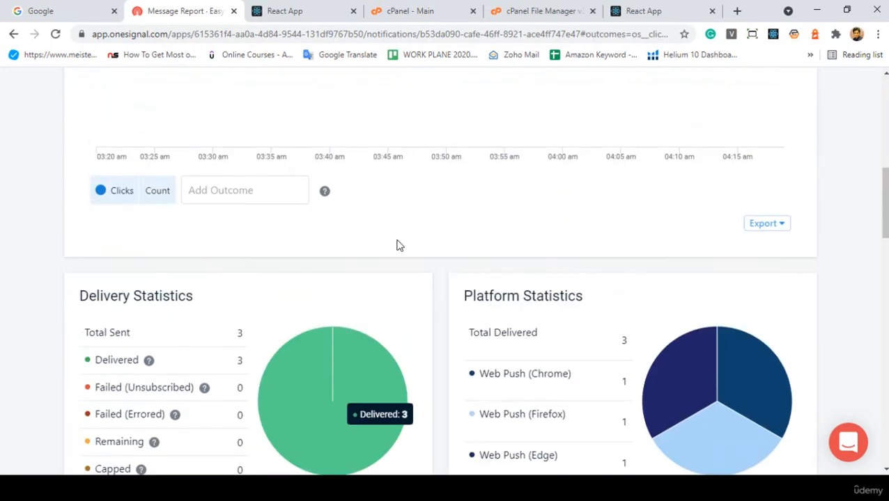
{"action": "scroll", "coordinate": [404, 247], "scroll_direction": "up", "scroll_amount": 8}
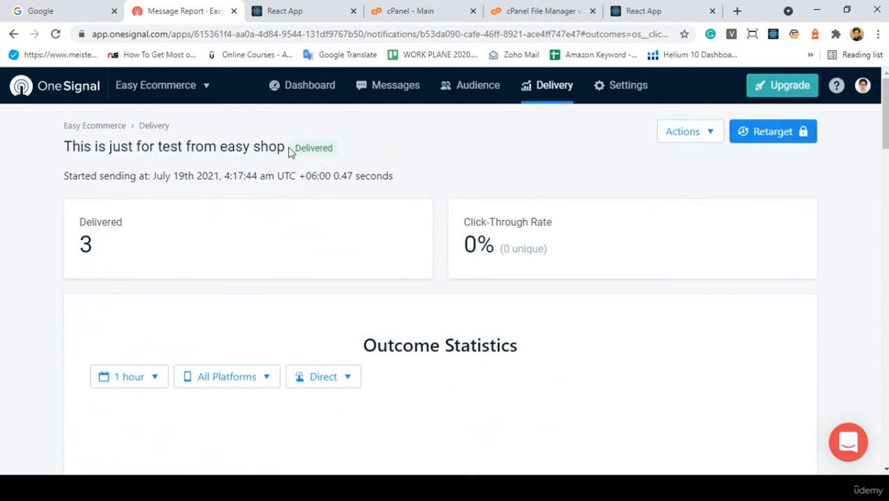
{"action": "left_click_drag", "start_coordinate": [65, 146], "coordinate": [353, 152]}
{"action": "left_click", "coordinate": [269, 147]}
{"action": "left_click", "coordinate": [371, 152]}
Open the Easy Ecommerce app's web push configuration for All Browsers and go over its integration and site setup sections
{"action": "left_click", "coordinate": [163, 97]}
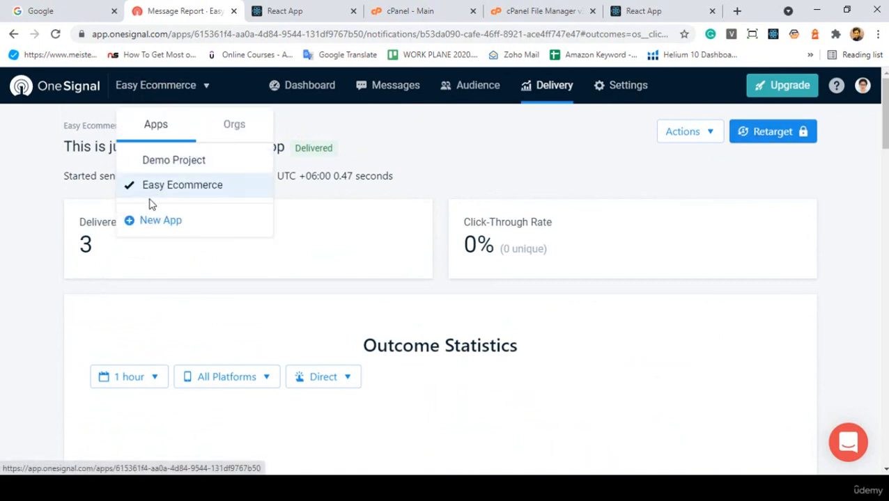
{"action": "left_click", "coordinate": [622, 86]}
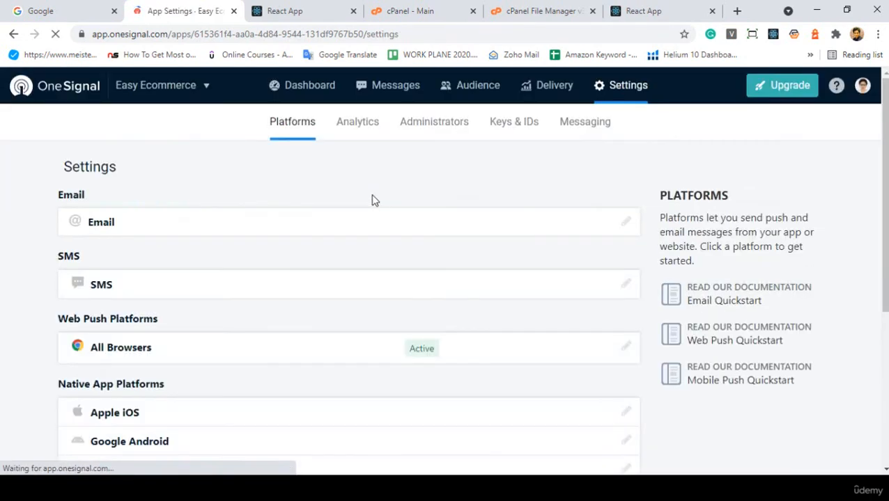
{"action": "scroll", "coordinate": [305, 229], "scroll_direction": "down", "scroll_amount": 2}
{"action": "left_click", "coordinate": [137, 283]}
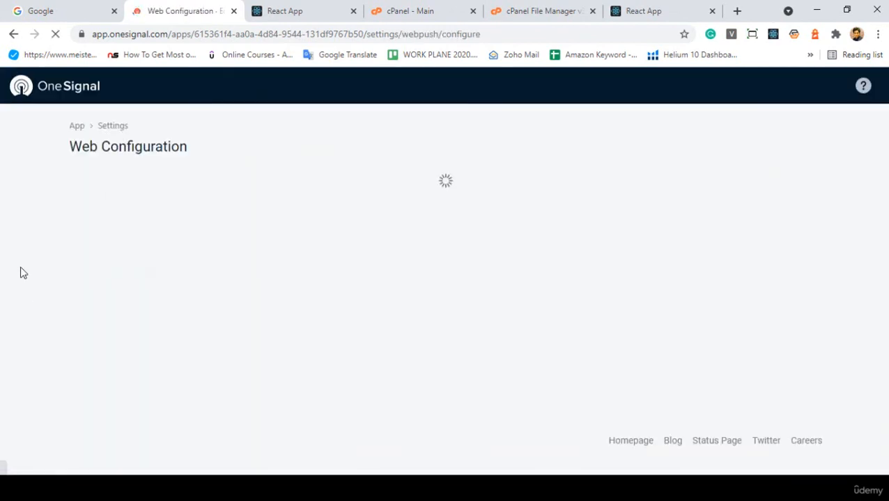
{"action": "scroll", "coordinate": [22, 272], "scroll_direction": "down", "scroll_amount": 1}
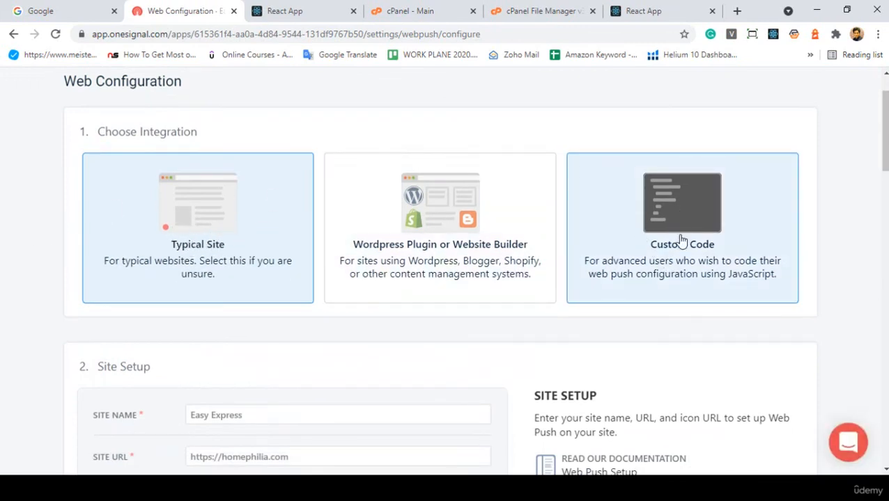
{"action": "scroll", "coordinate": [587, 238], "scroll_direction": "down", "scroll_amount": 4}
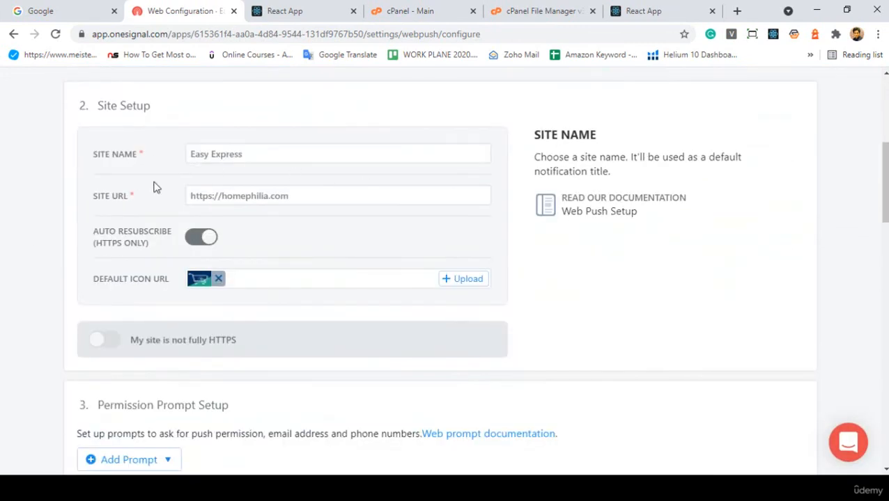
{"action": "scroll", "coordinate": [159, 157], "scroll_direction": "down", "scroll_amount": 2}
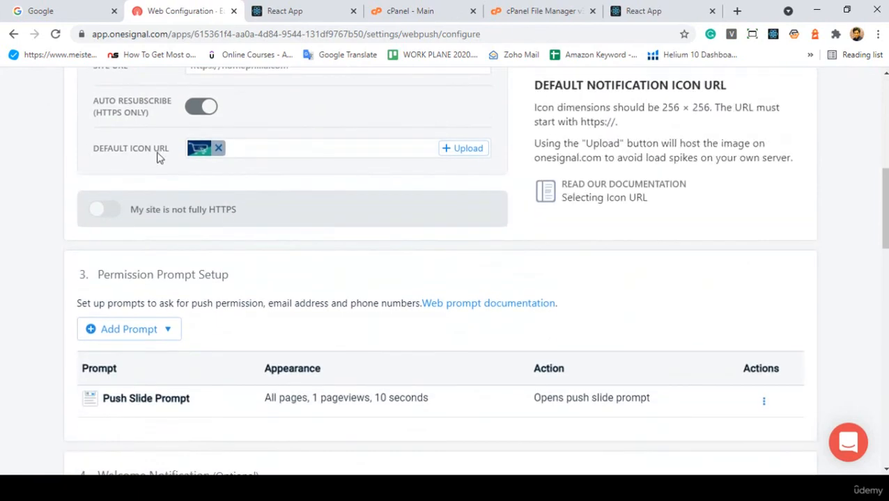
{"action": "scroll", "coordinate": [184, 184], "scroll_direction": "down", "scroll_amount": 2}
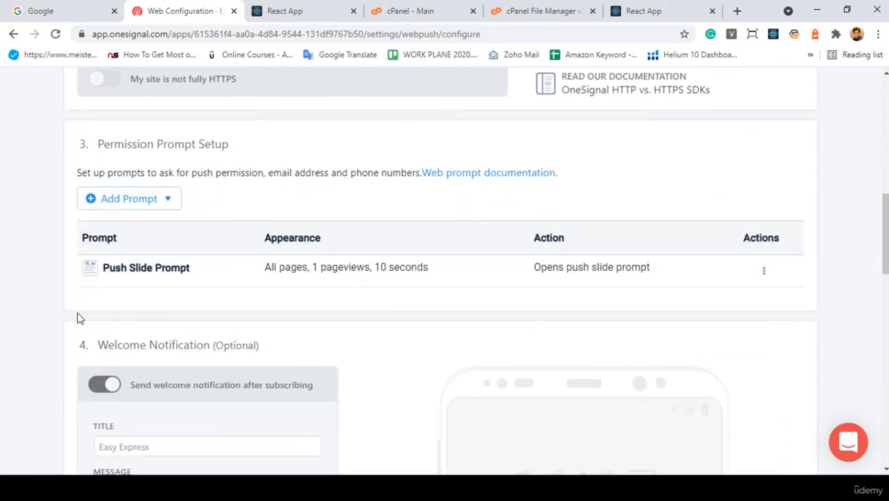
Look over the prompt types that can be added in the Permission Prompt Setup section without adding one
{"action": "left_click", "coordinate": [146, 202]}
{"action": "left_click", "coordinate": [56, 223]}
{"action": "left_click", "coordinate": [145, 196]}
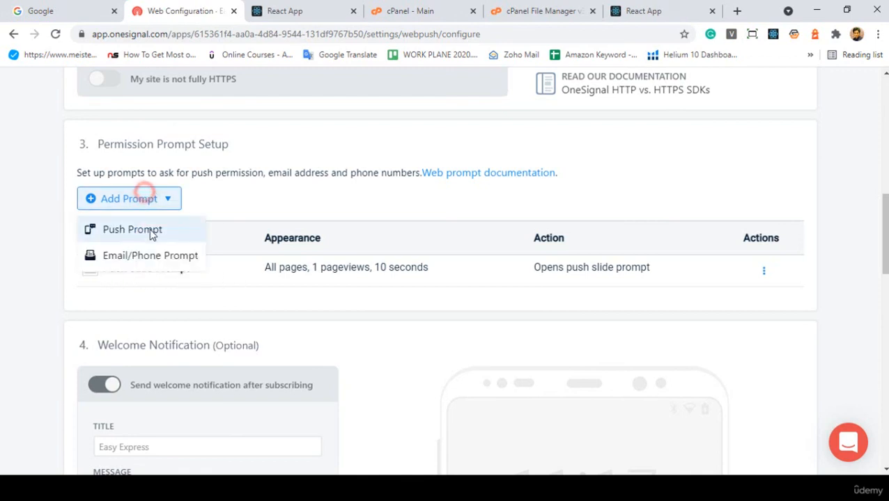
{"action": "left_click", "coordinate": [43, 216]}
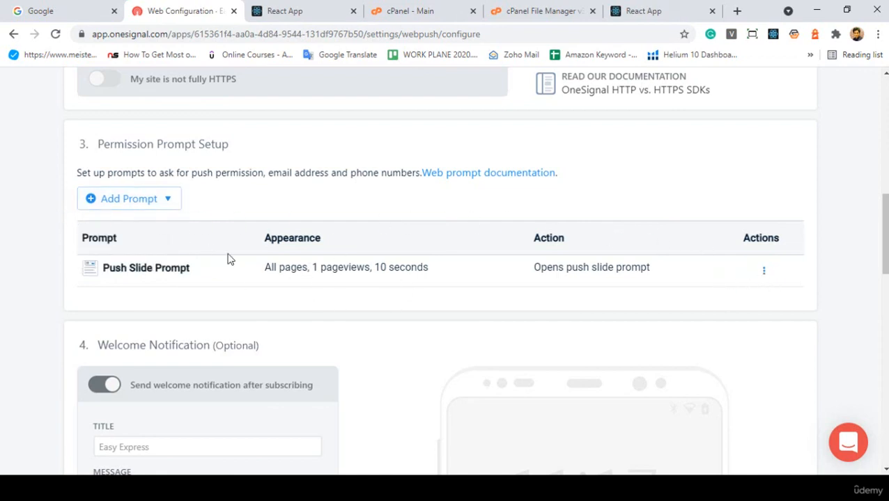
{"action": "left_click", "coordinate": [149, 199]}
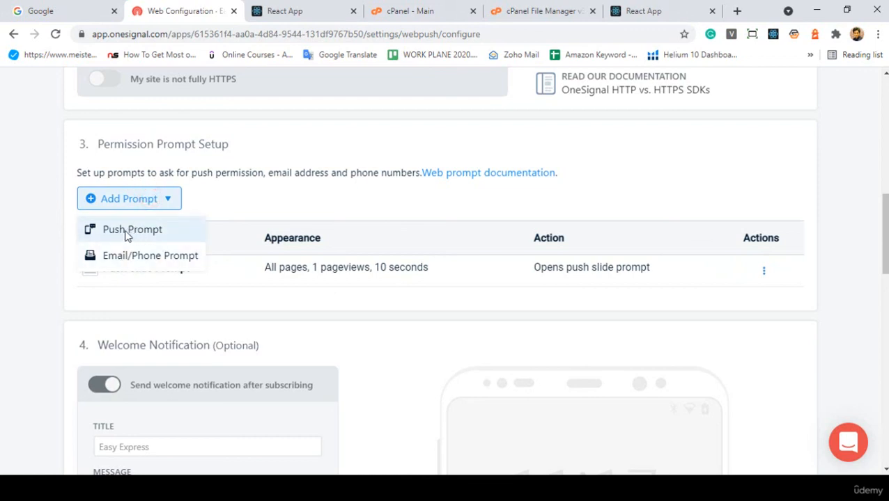
{"action": "left_click", "coordinate": [228, 200]}
Go over the Welcome Notification and Advanced Push Settings sections of the web configuration, including click behavior and persistence
{"action": "scroll", "coordinate": [179, 284], "scroll_direction": "down", "scroll_amount": 1}
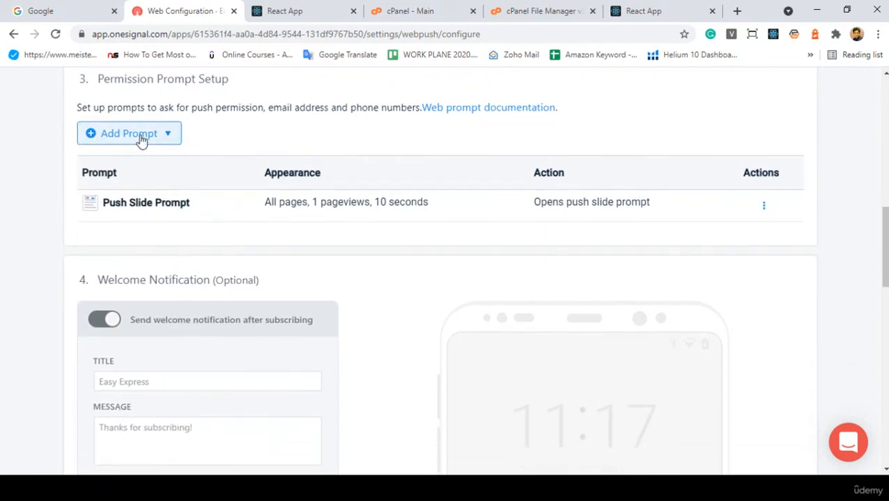
{"action": "scroll", "coordinate": [165, 222], "scroll_direction": "down", "scroll_amount": 2}
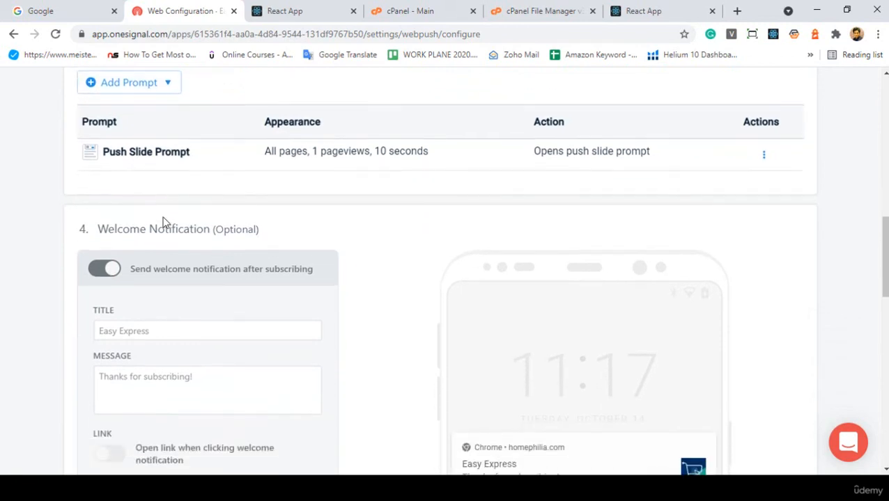
{"action": "scroll", "coordinate": [266, 281], "scroll_direction": "down", "scroll_amount": 1}
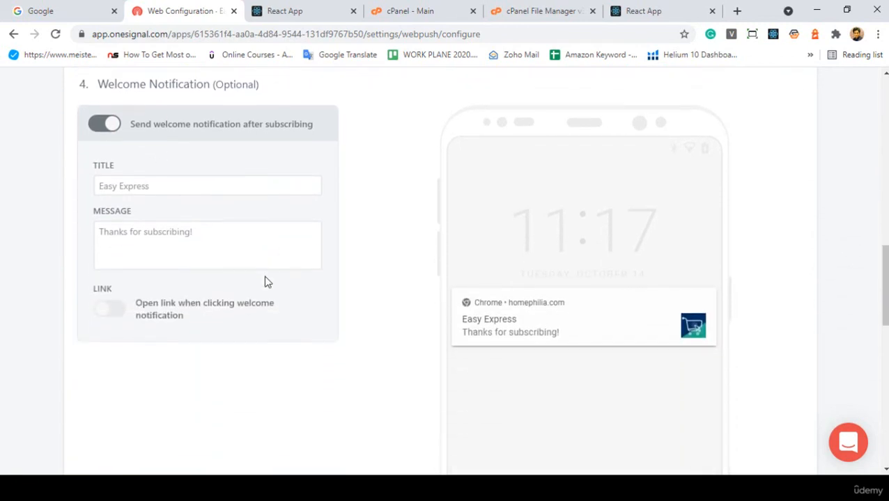
{"action": "scroll", "coordinate": [265, 281], "scroll_direction": "down", "scroll_amount": 8}
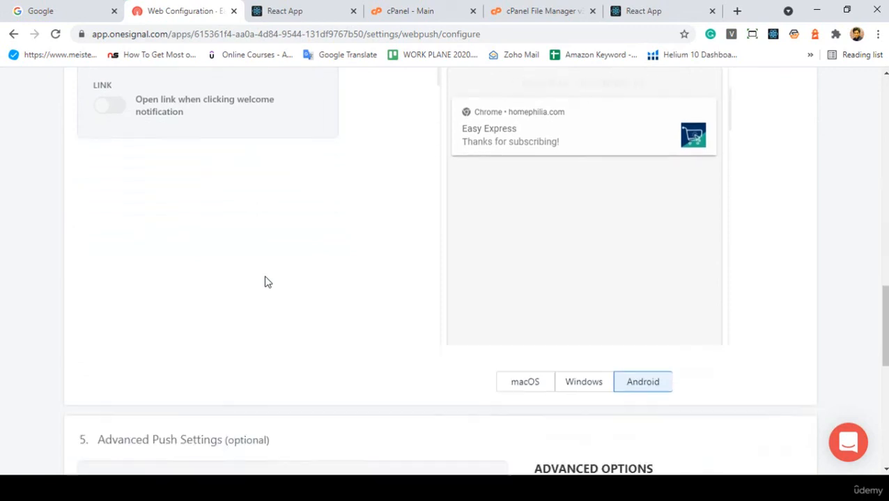
{"action": "scroll", "coordinate": [265, 282], "scroll_direction": "down", "scroll_amount": 3}
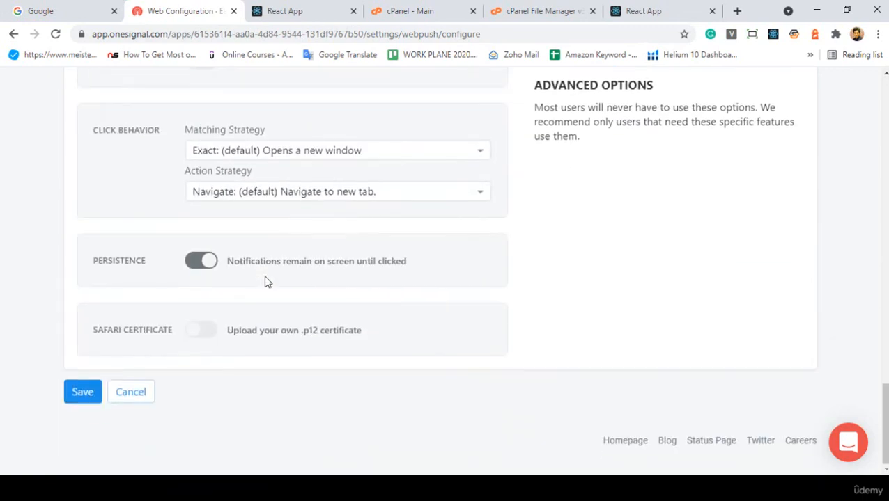
{"action": "scroll", "coordinate": [264, 282], "scroll_direction": "up", "scroll_amount": 20}
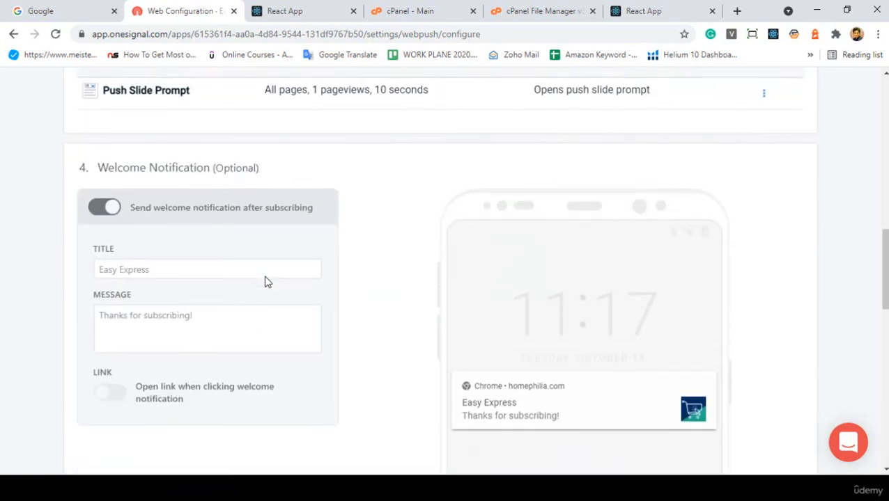
{"action": "scroll", "coordinate": [266, 281], "scroll_direction": "up", "scroll_amount": 2}
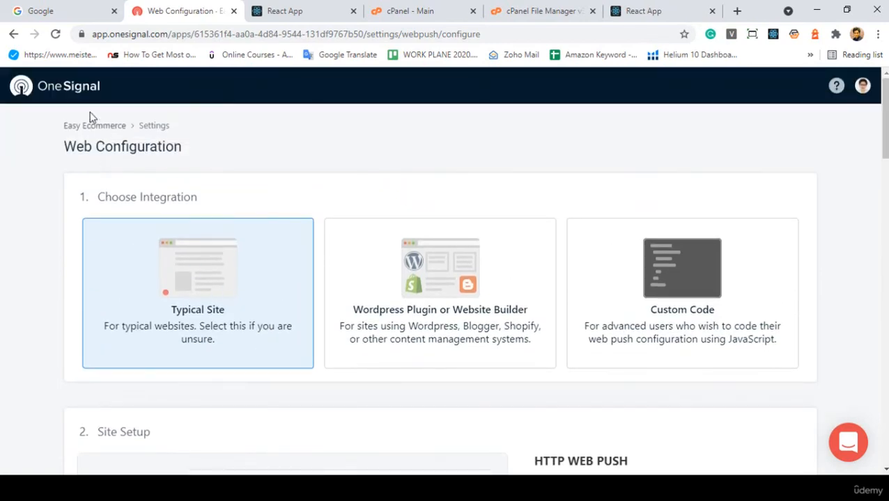
Return to OneSignal's All Applications list and view it alongside the React apps at localhost:3000 and homephilia.com
{"action": "left_click", "coordinate": [70, 92]}
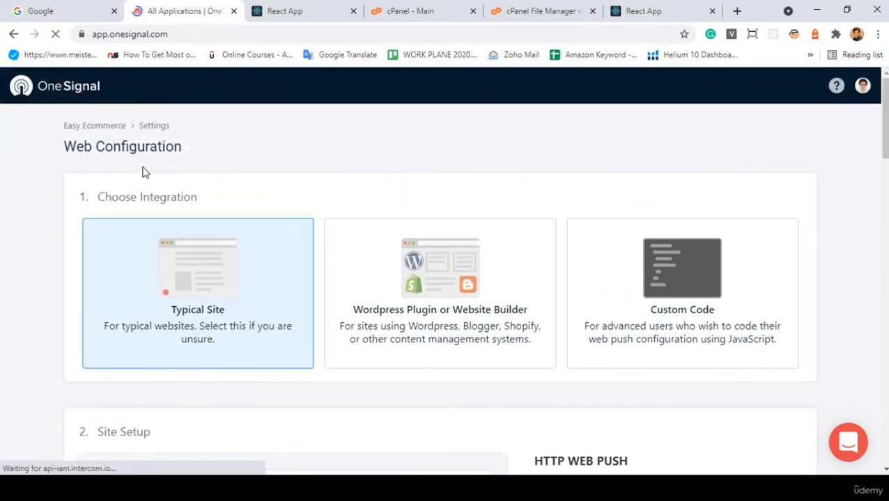
{"action": "left_click", "coordinate": [267, 12]}
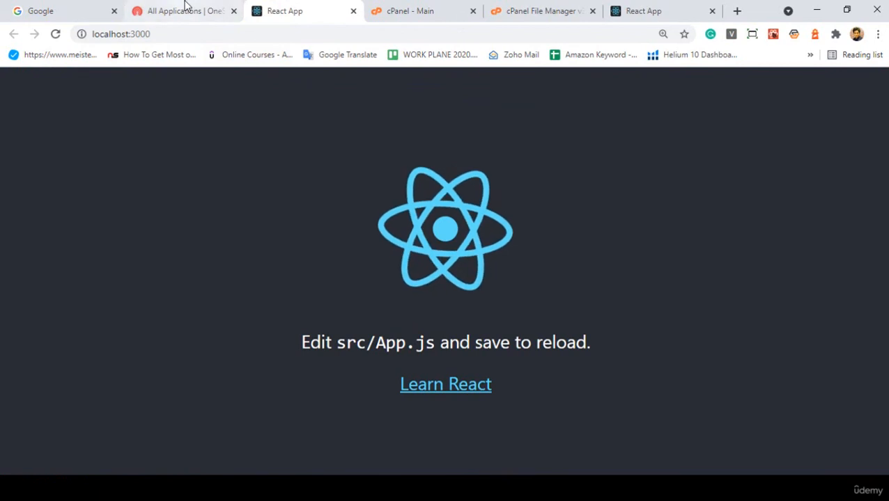
{"action": "left_click", "coordinate": [635, 12]}
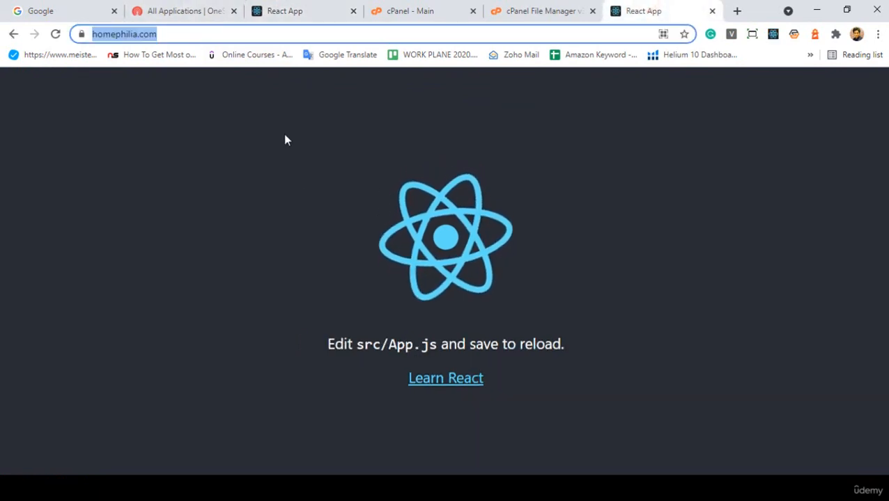
{"action": "left_click", "coordinate": [174, 10]}
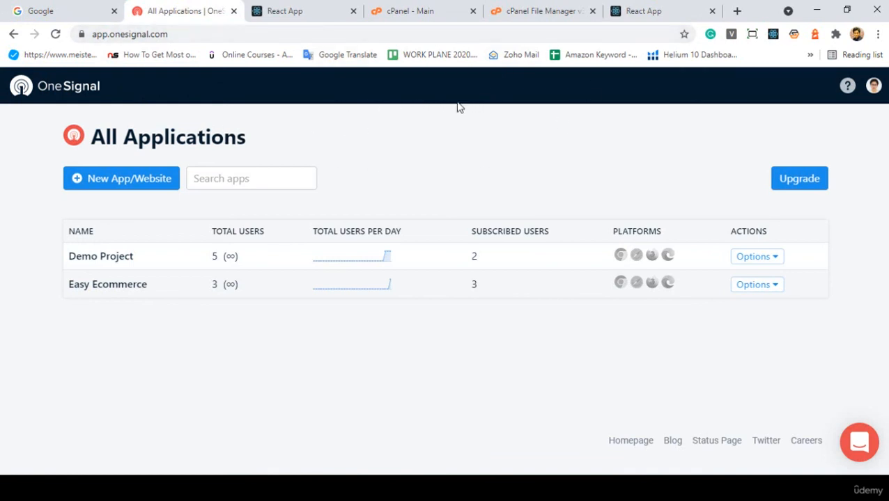
{"action": "left_click", "coordinate": [296, 13]}
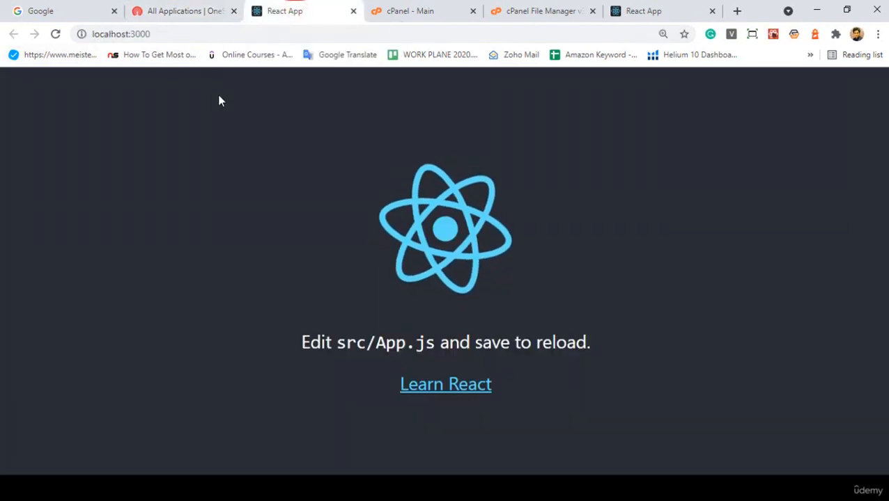
{"action": "left_click", "coordinate": [657, 7]}
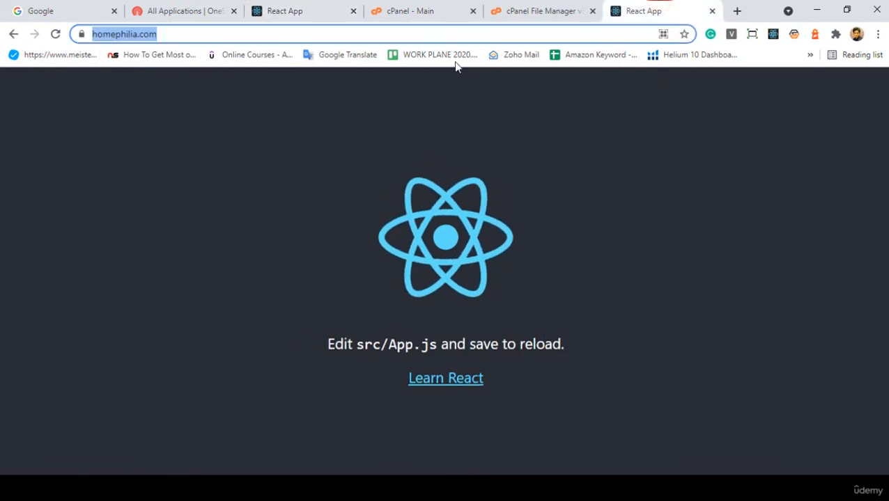
{"action": "left_click", "coordinate": [187, 9]}
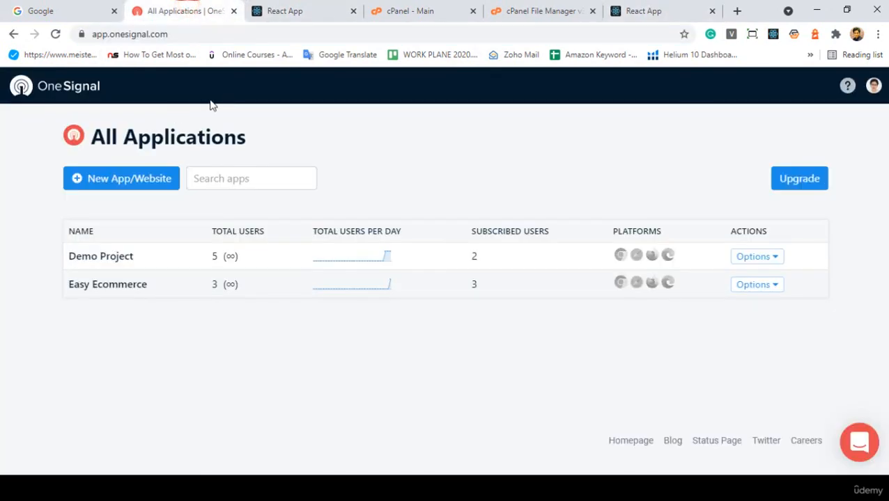
{"action": "left_click", "coordinate": [640, 7]}
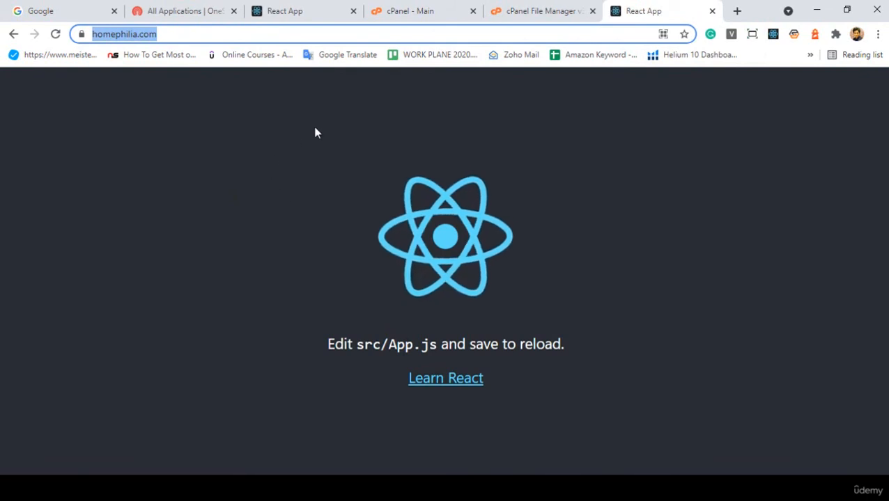
{"action": "left_click", "coordinate": [268, 8]}
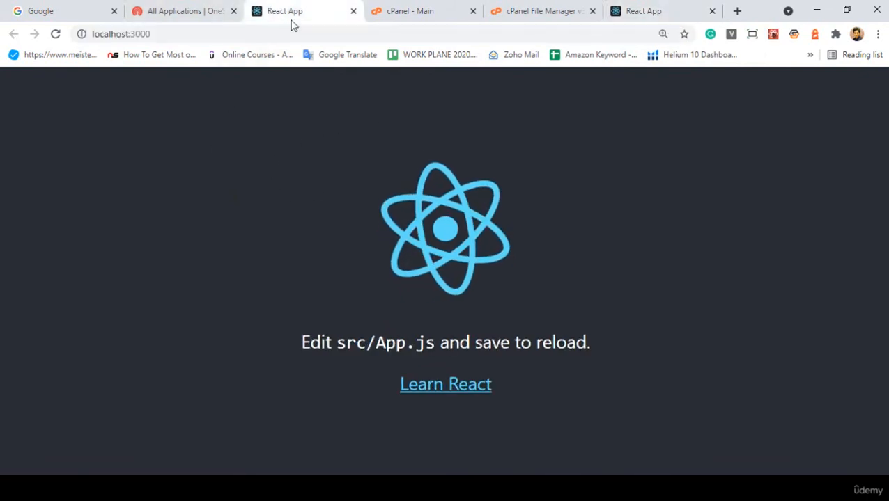